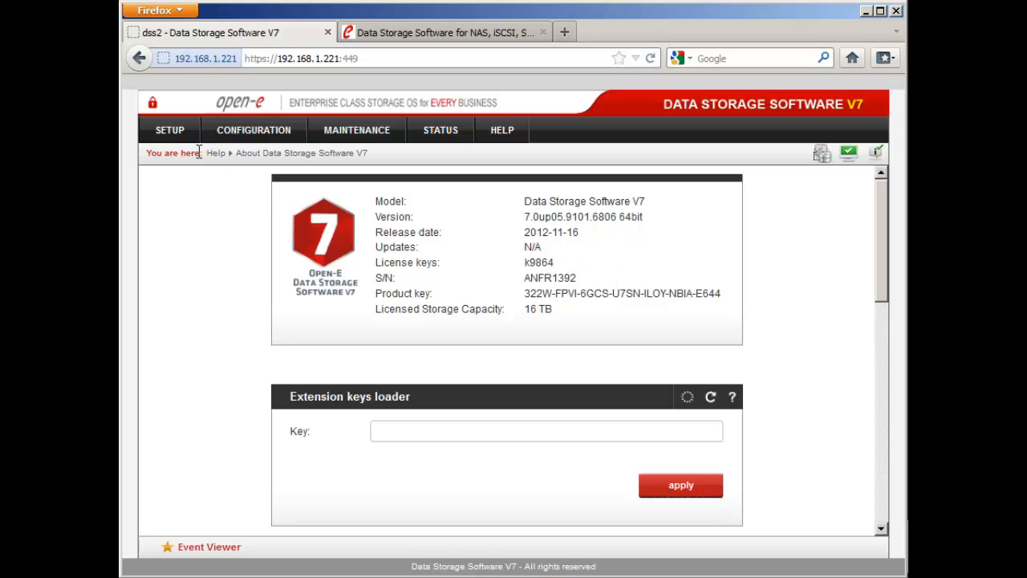
# Open the administrator settings and examine the e-mail notification account settings
pyautogui.click(158, 138)
pyautogui.click(180, 138)
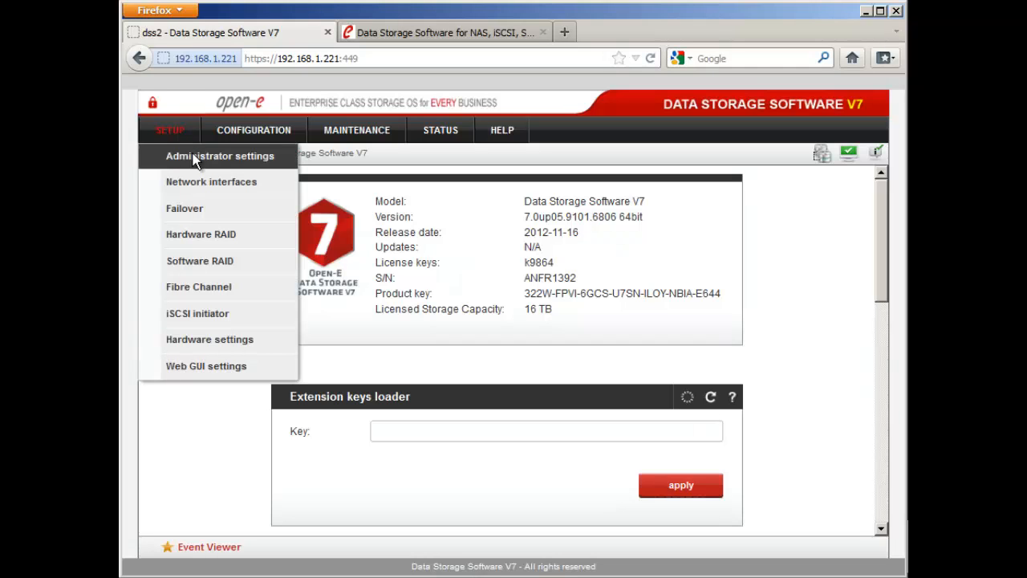
pyautogui.click(195, 155)
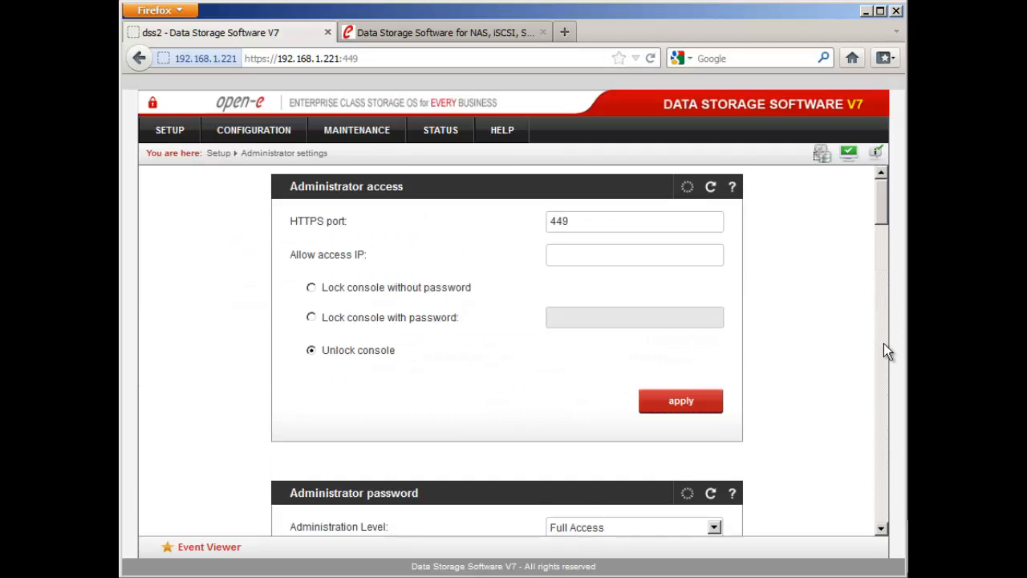
pyautogui.click(883, 343)
pyautogui.scroll(-1, 865, 365)
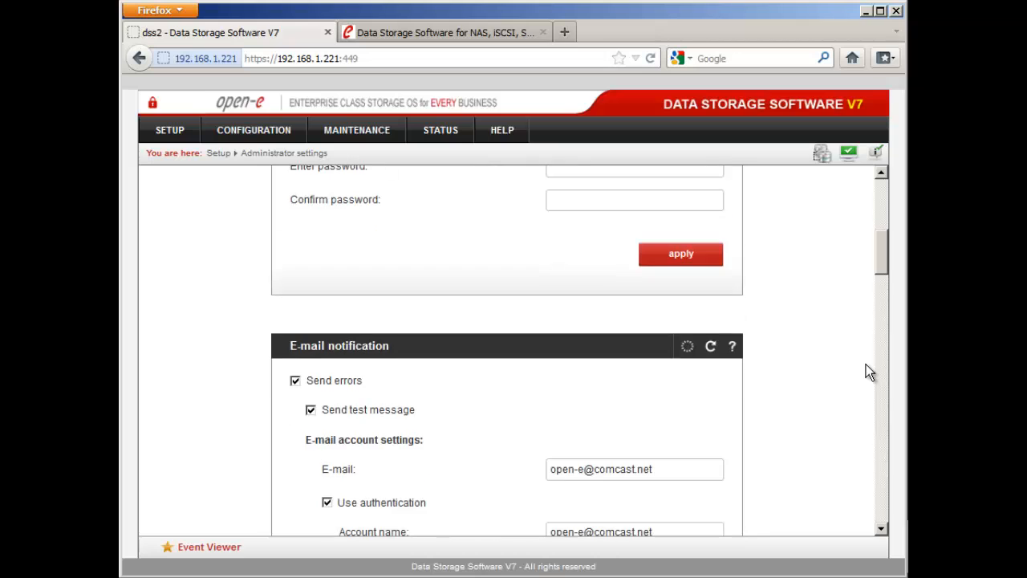
pyautogui.scroll(-3, 865, 364)
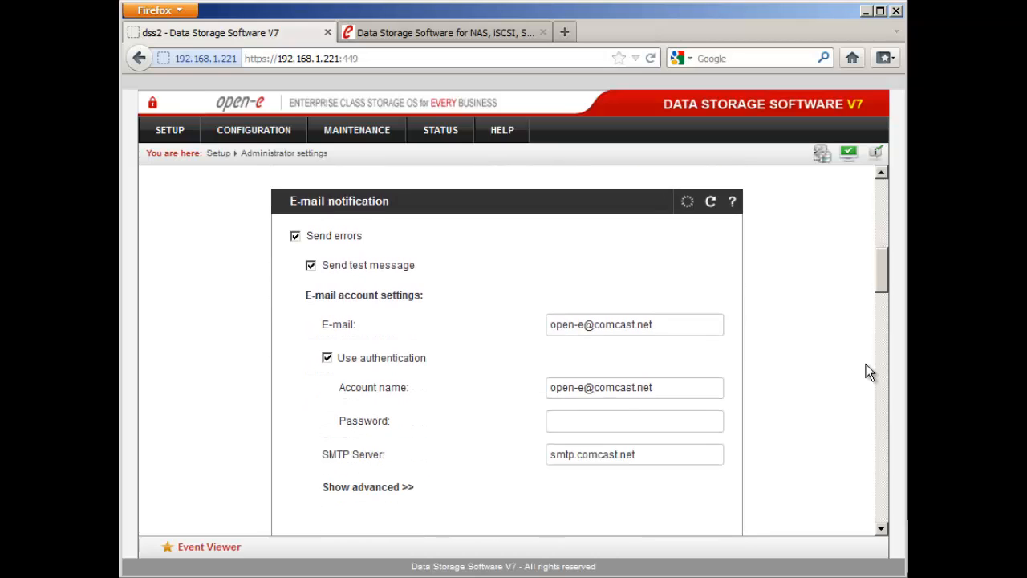
pyautogui.scroll(-1, 865, 365)
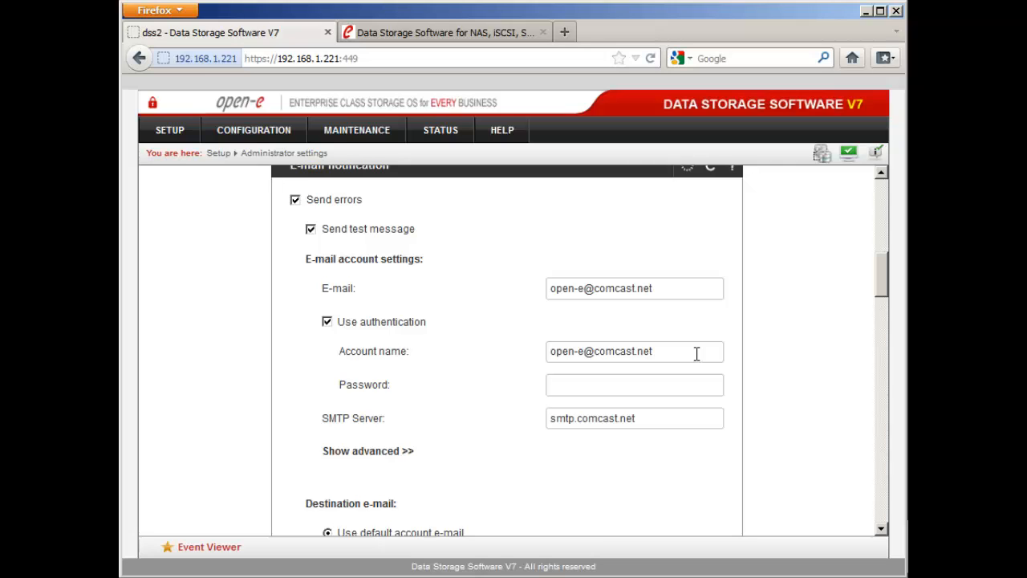
# Show the advanced e-mail notification options and examine the port, encryption and destination e-mail settings
pyautogui.click(401, 451)
pyautogui.scroll(-1, 405, 457)
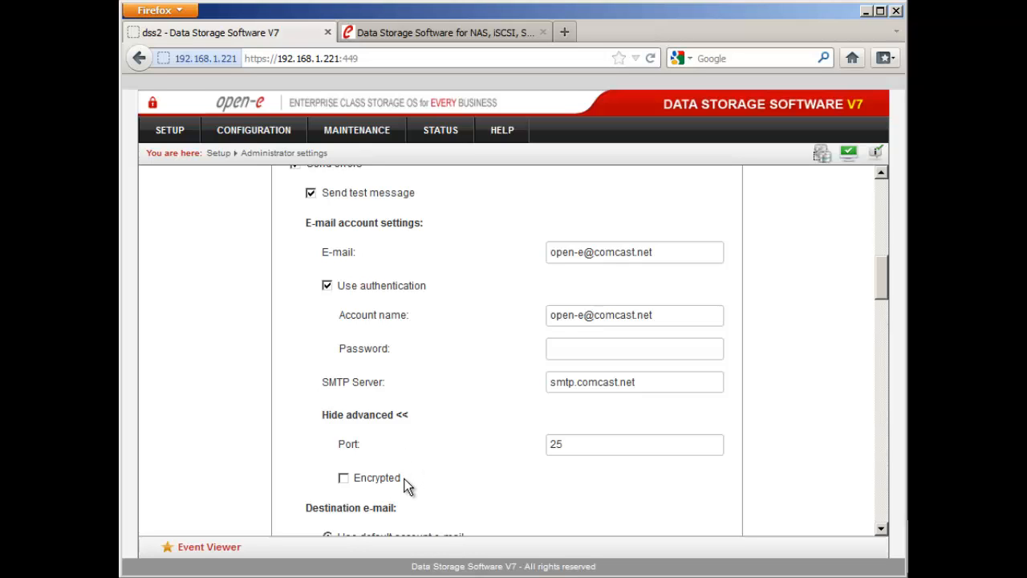
pyautogui.scroll(-2, 405, 486)
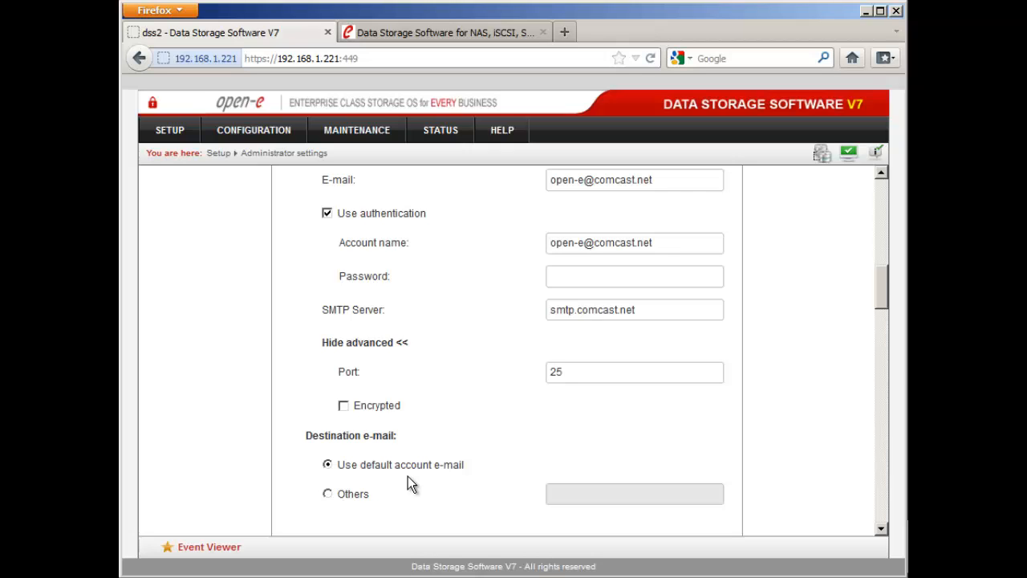
pyautogui.scroll(-2, 420, 476)
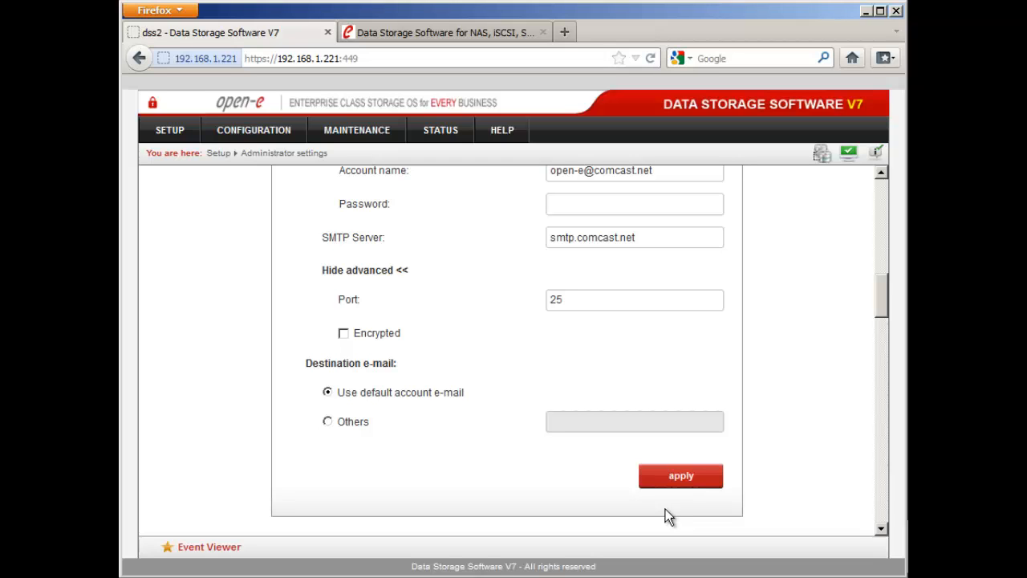
pyautogui.scroll(5, 665, 509)
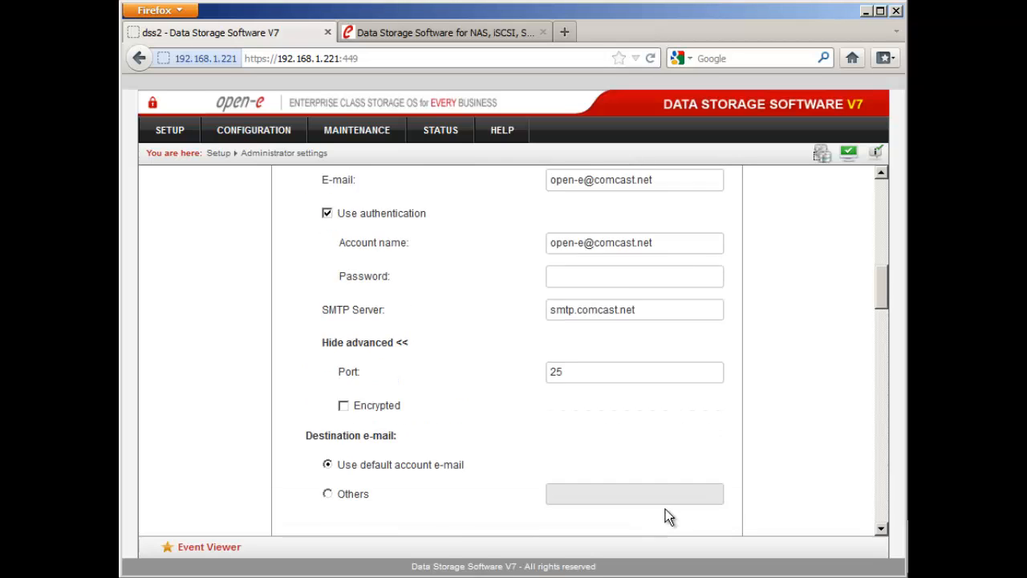
pyautogui.scroll(1, 665, 509)
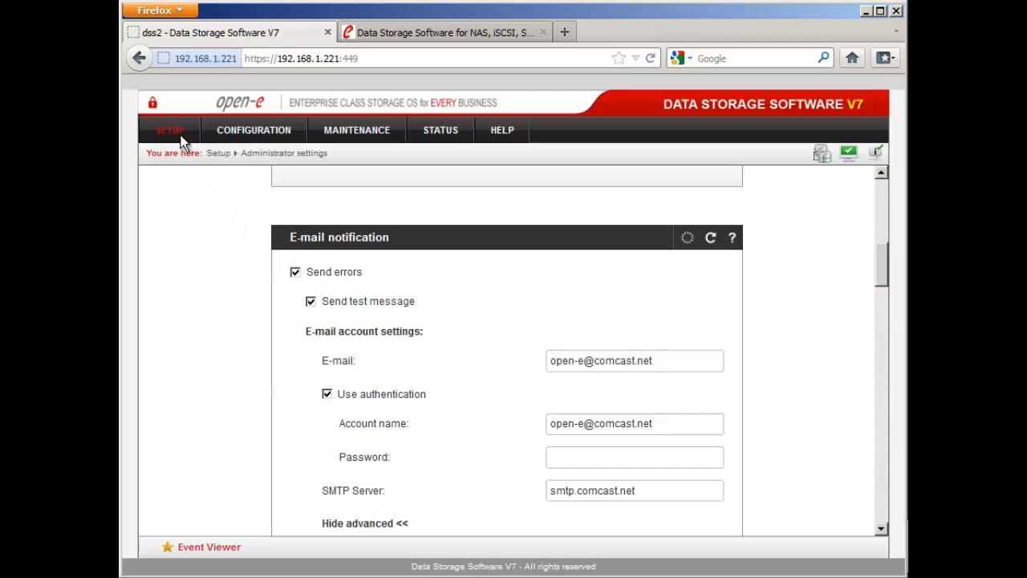
# Open the Software RAID setup, switch to the S/W RAID units overview and display the unit list for creating a new unit
pyautogui.moveTo(181, 142)
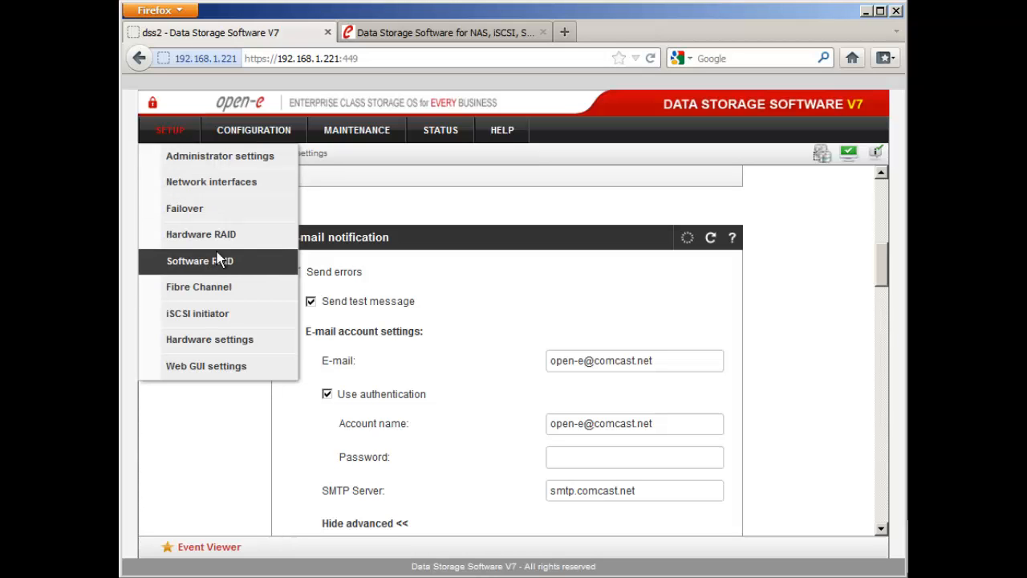
pyautogui.click(238, 266)
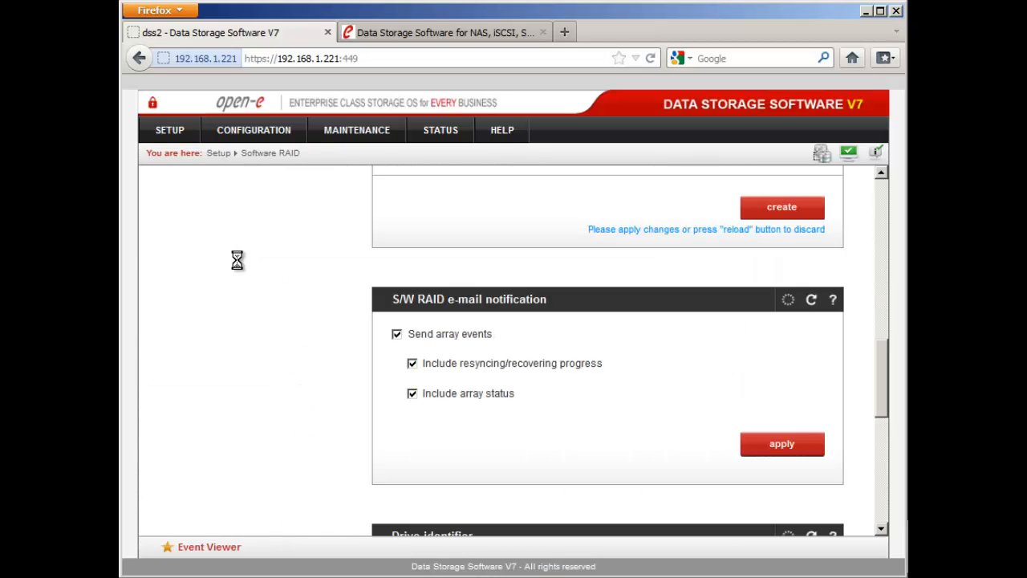
pyautogui.scroll(5, 455, 280)
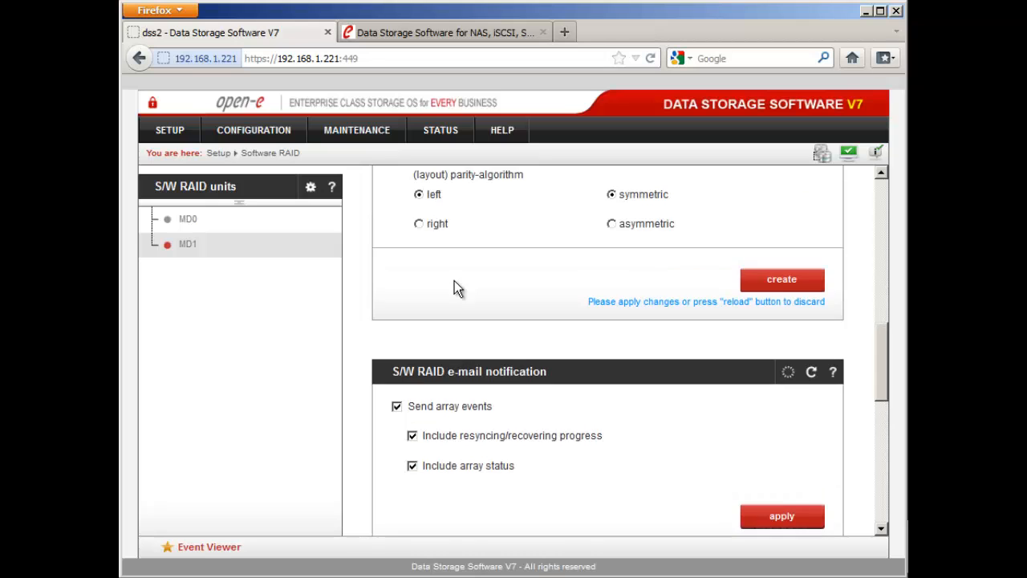
pyautogui.click(197, 189)
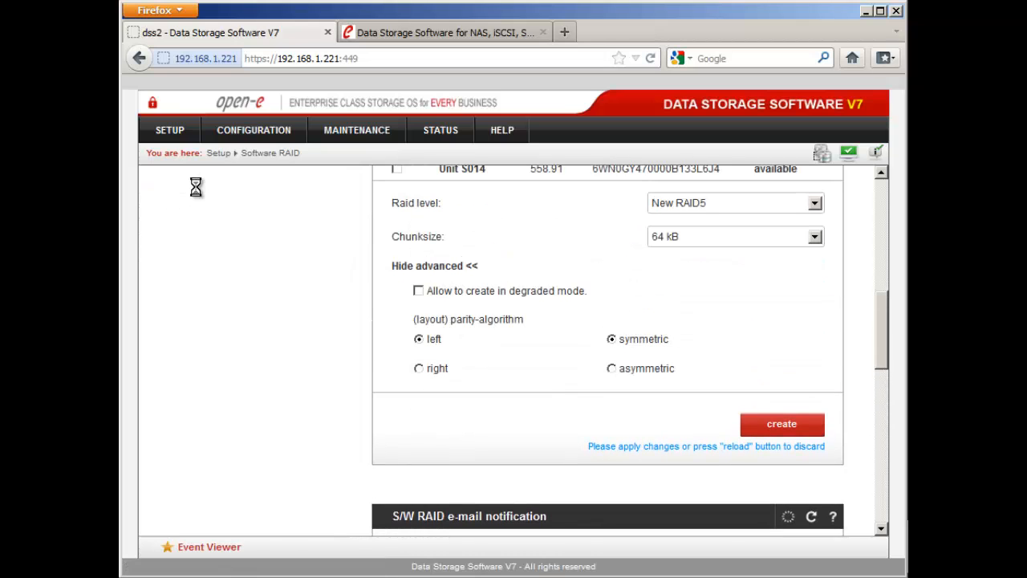
pyautogui.scroll(4, 400, 254)
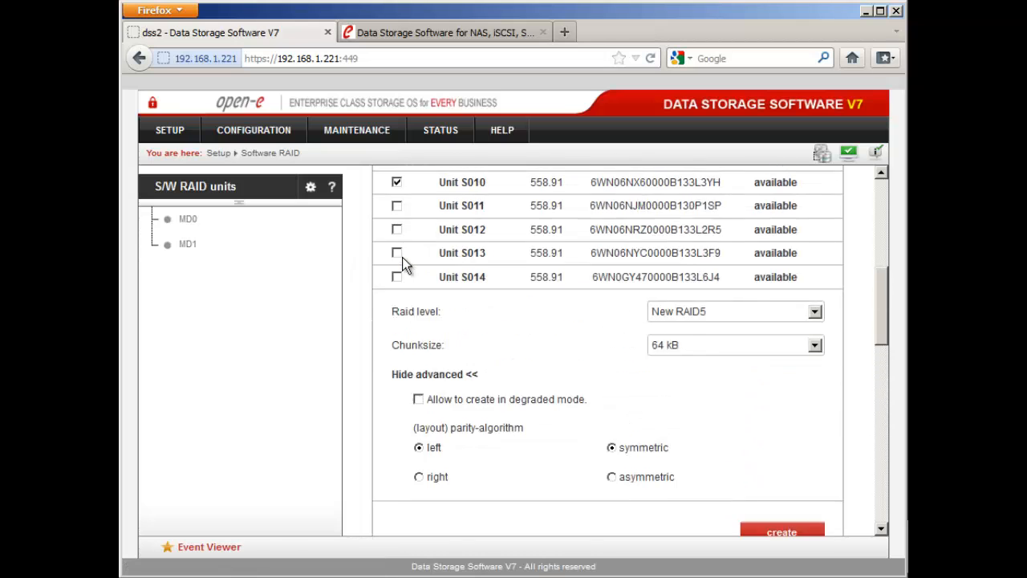
pyautogui.scroll(5, 407, 261)
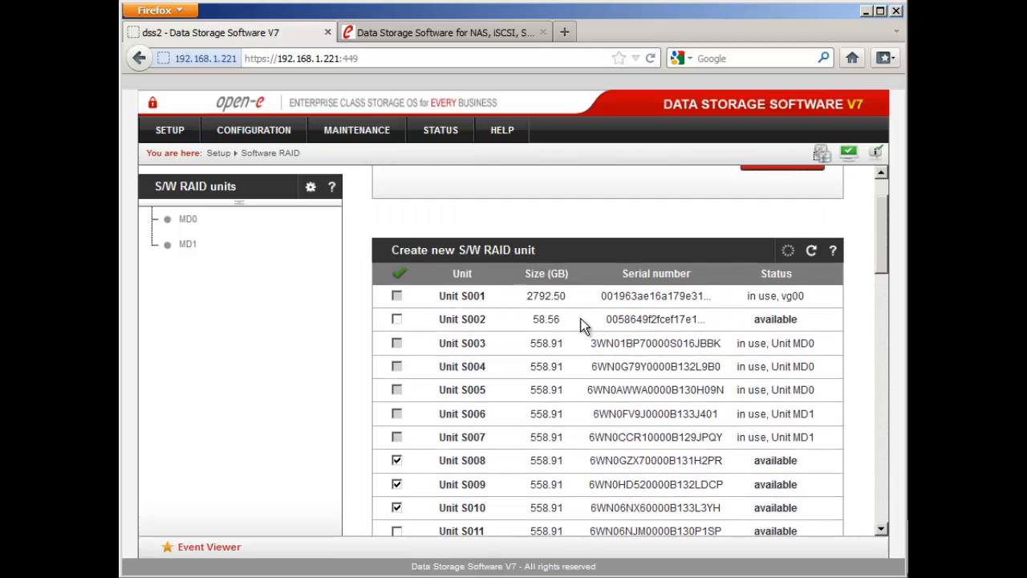
pyautogui.scroll(2, 590, 330)
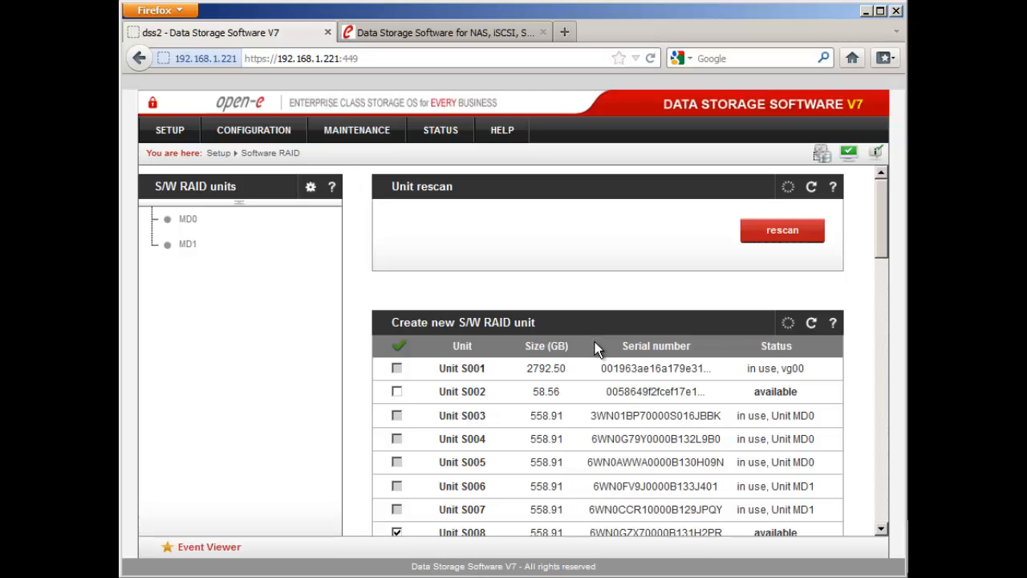
pyautogui.scroll(-1, 847, 353)
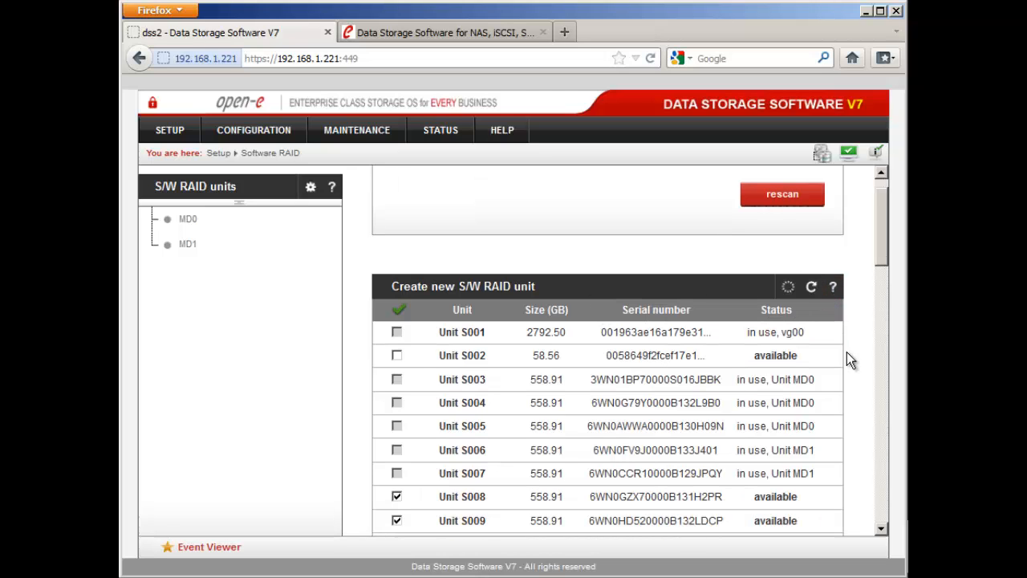
pyautogui.scroll(-3, 848, 353)
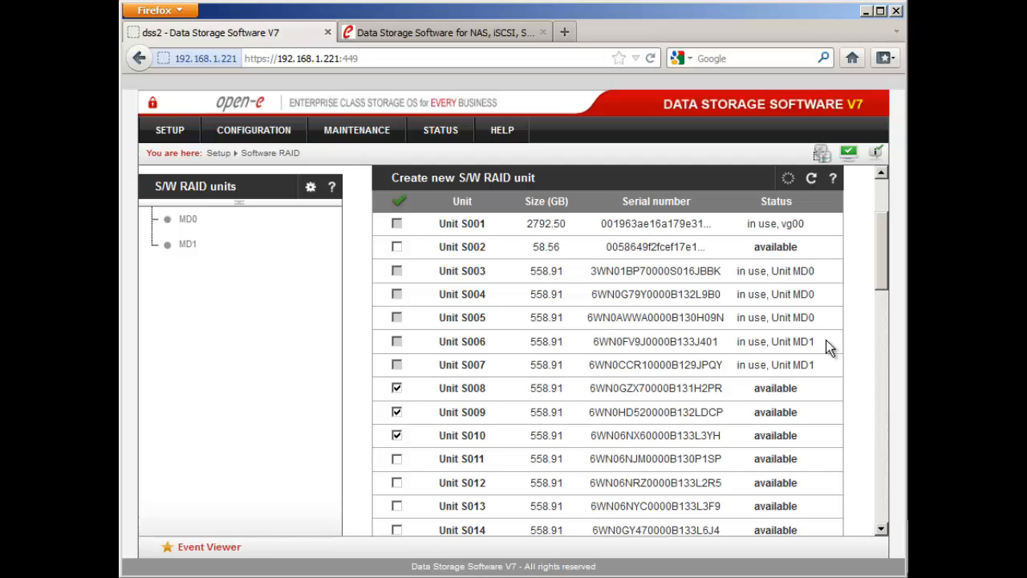
# Deselect Units S008, S009 and S010, then add Unit S014 as spare for MD0 (RAID5)
pyautogui.scroll(-2, 828, 346)
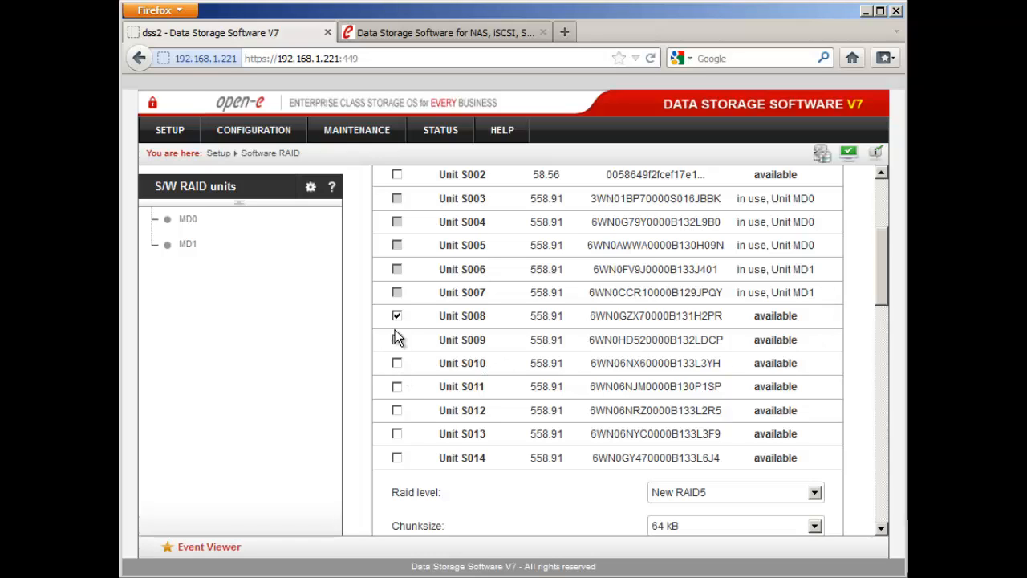
pyautogui.click(397, 457)
pyautogui.scroll(-2, 511, 466)
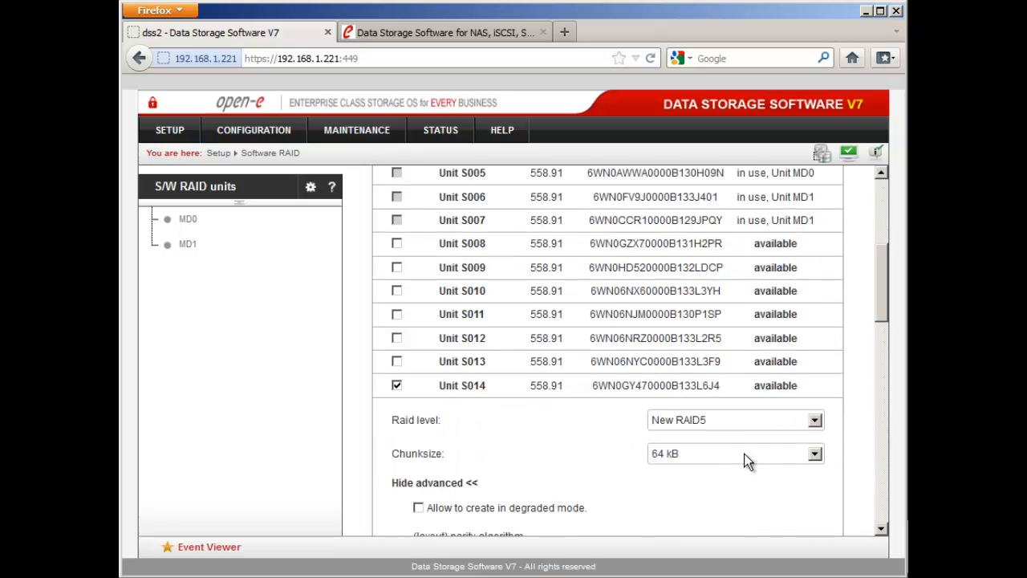
pyautogui.click(814, 420)
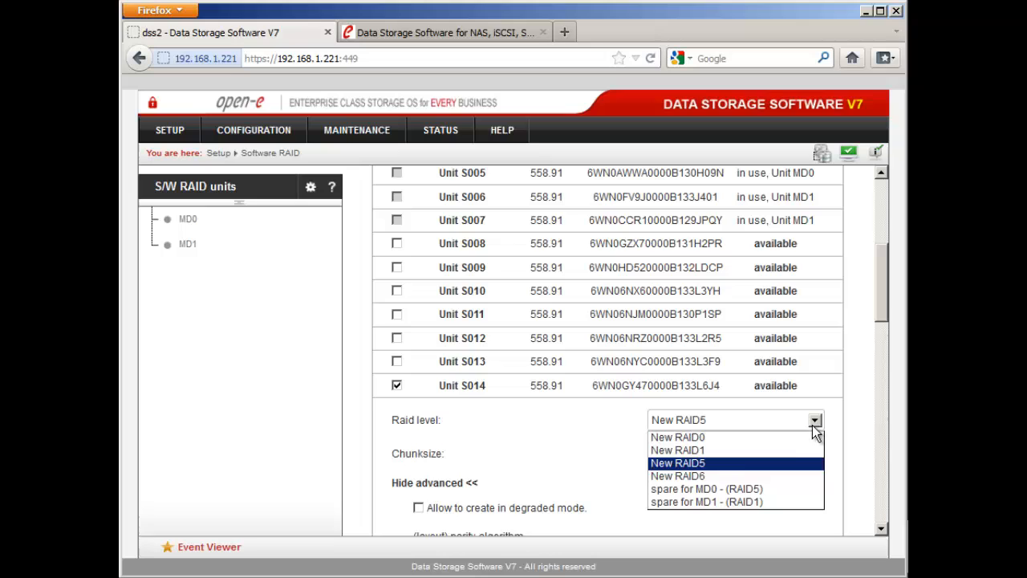
pyautogui.click(765, 489)
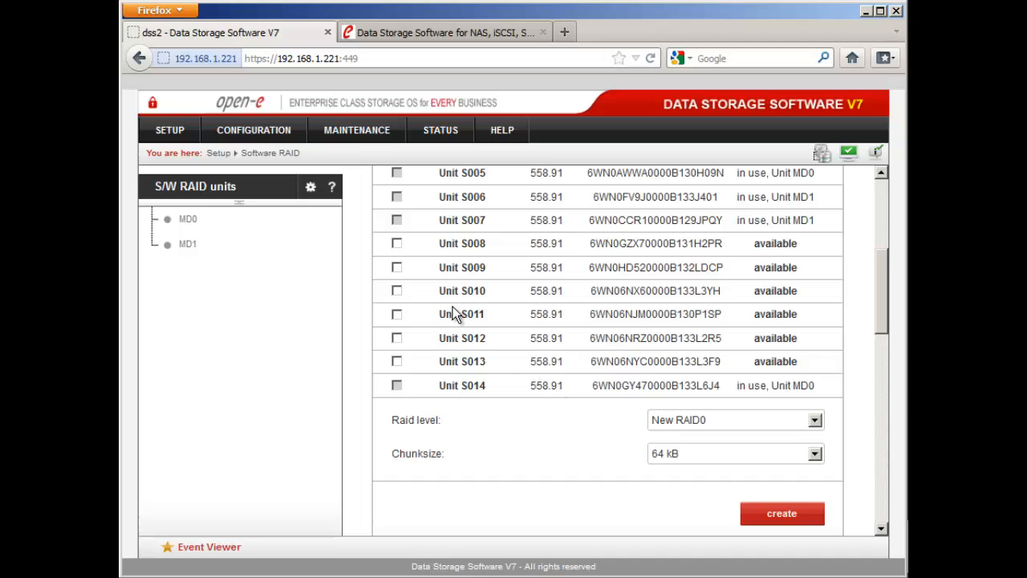
# Select Units S008, S009 and S010 for a new S/W RAID unit with raid level New RAID5 and a 64 kB chunksize
pyautogui.click(397, 244)
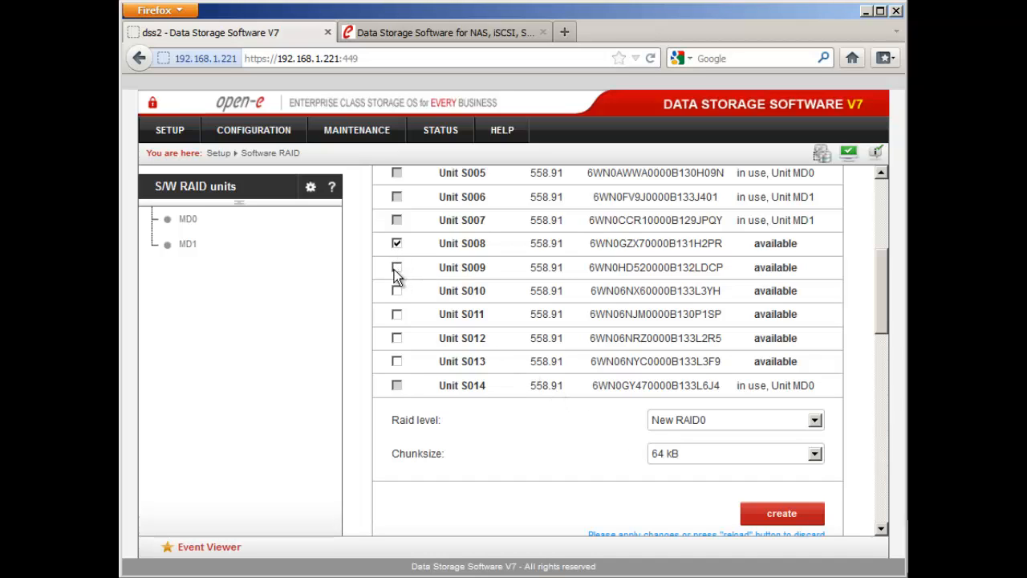
pyautogui.click(396, 270)
pyautogui.click(397, 292)
pyautogui.scroll(-1, 842, 420)
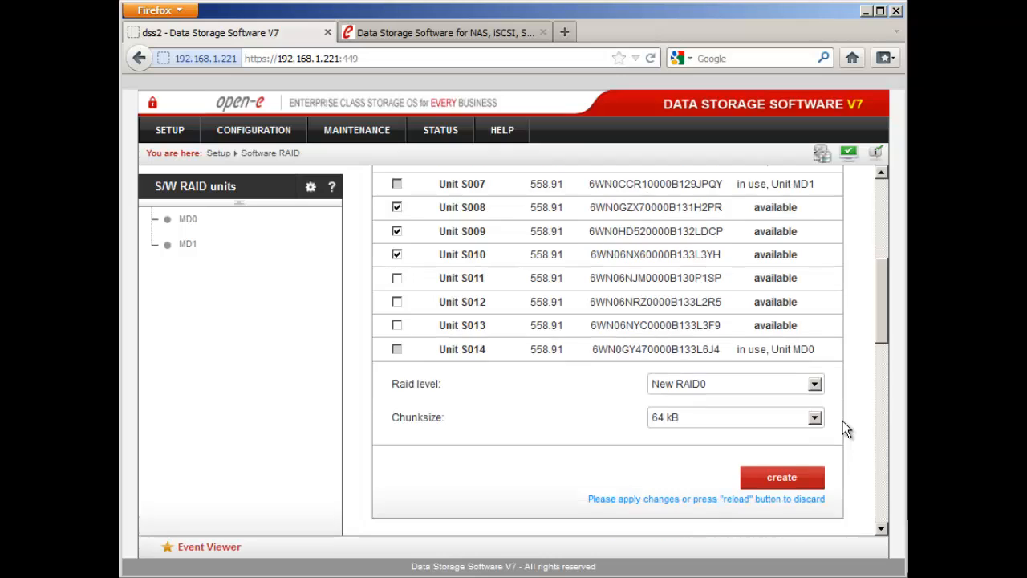
pyautogui.click(815, 384)
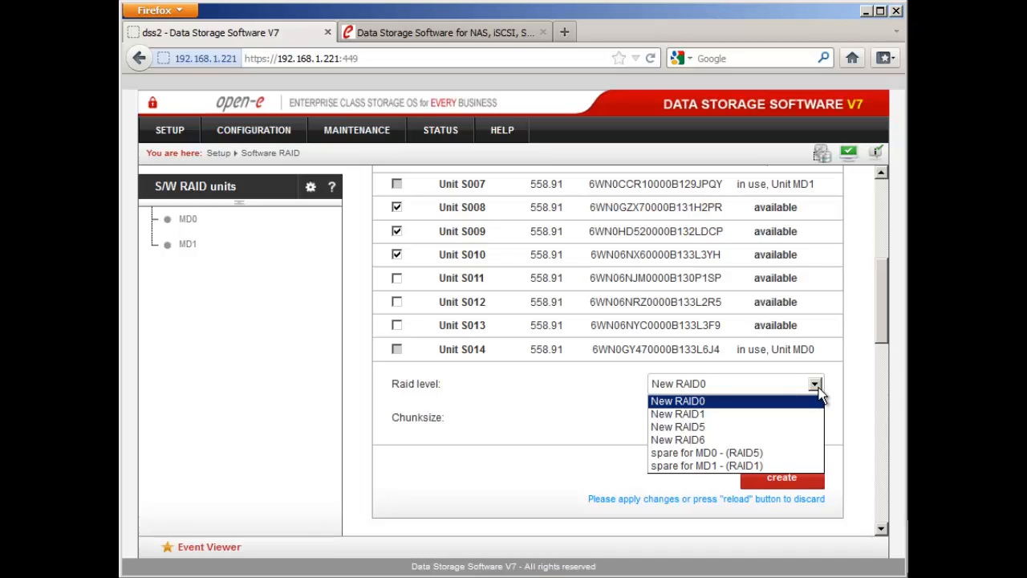
pyautogui.click(752, 425)
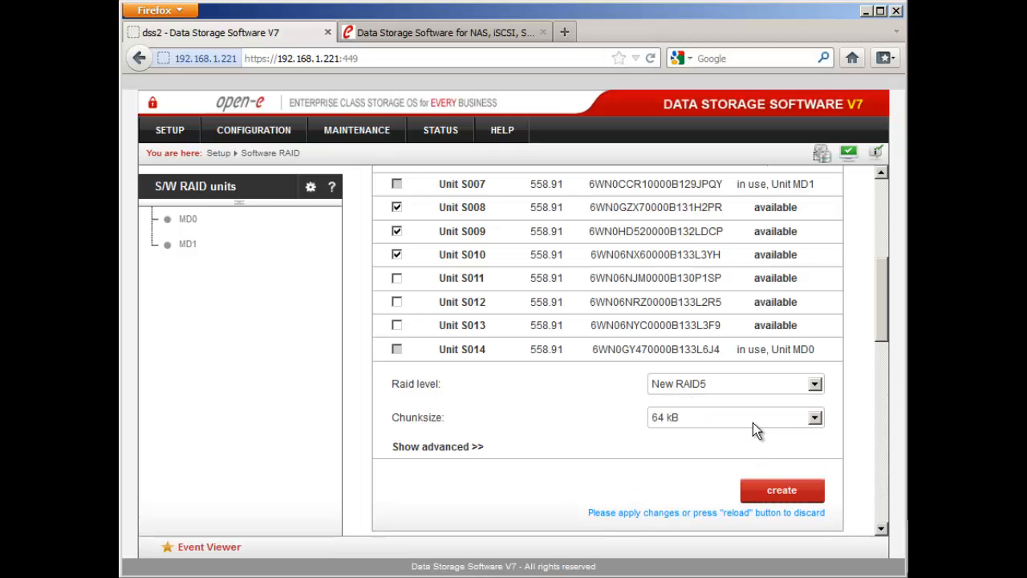
pyautogui.scroll(-1, 764, 430)
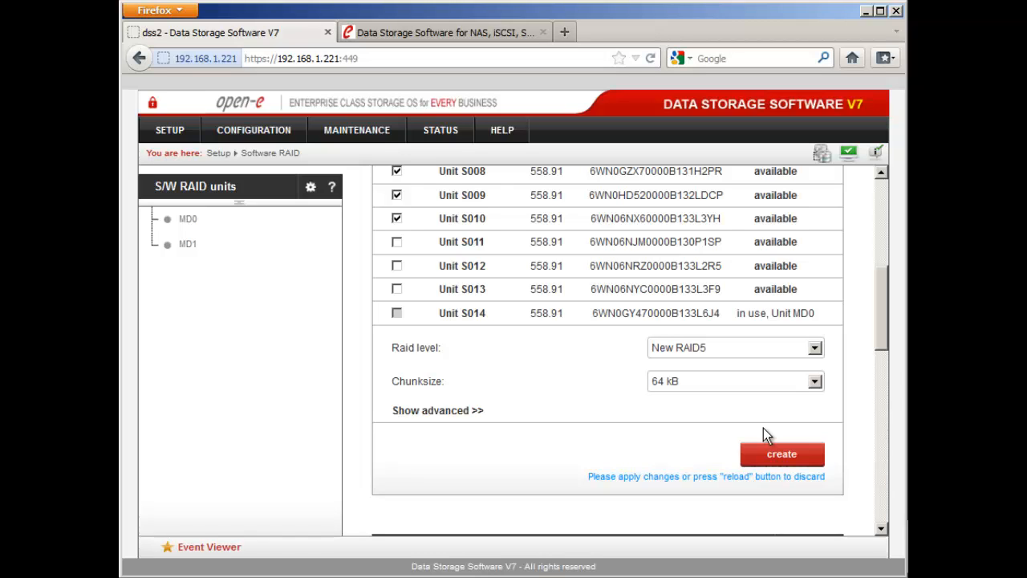
pyautogui.click(816, 384)
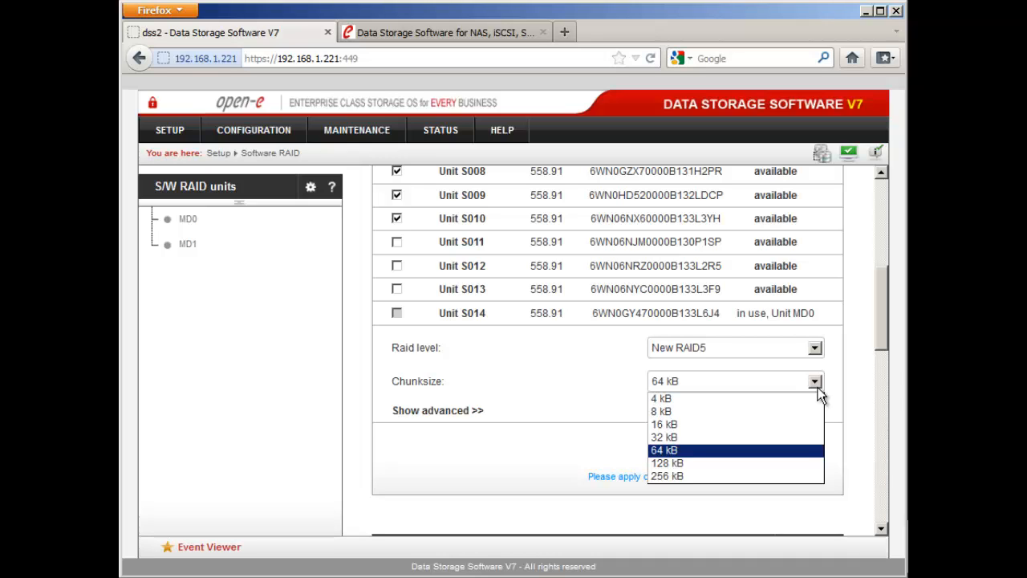
pyautogui.click(741, 451)
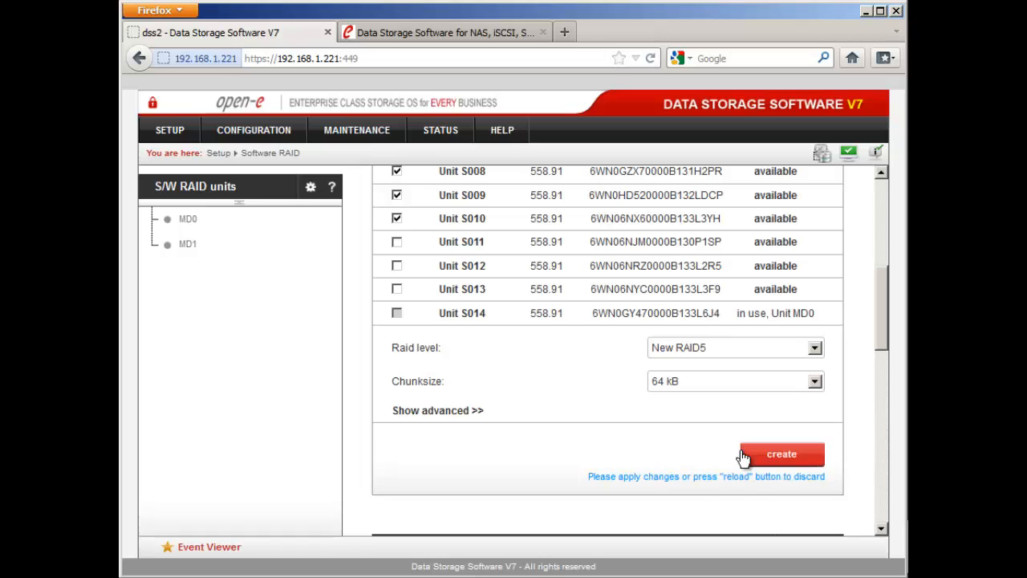
# Show the advanced options of the new RAID5 unit, keep the left symmetric parity algorithm, and create the unit
pyautogui.click(458, 410)
pyautogui.scroll(-1, 666, 429)
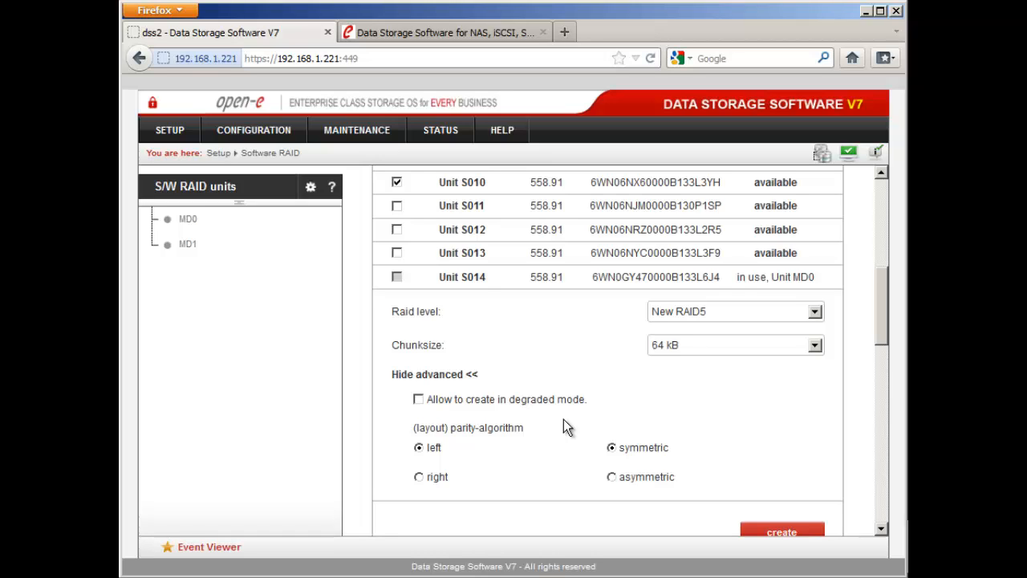
pyautogui.scroll(-1, 725, 424)
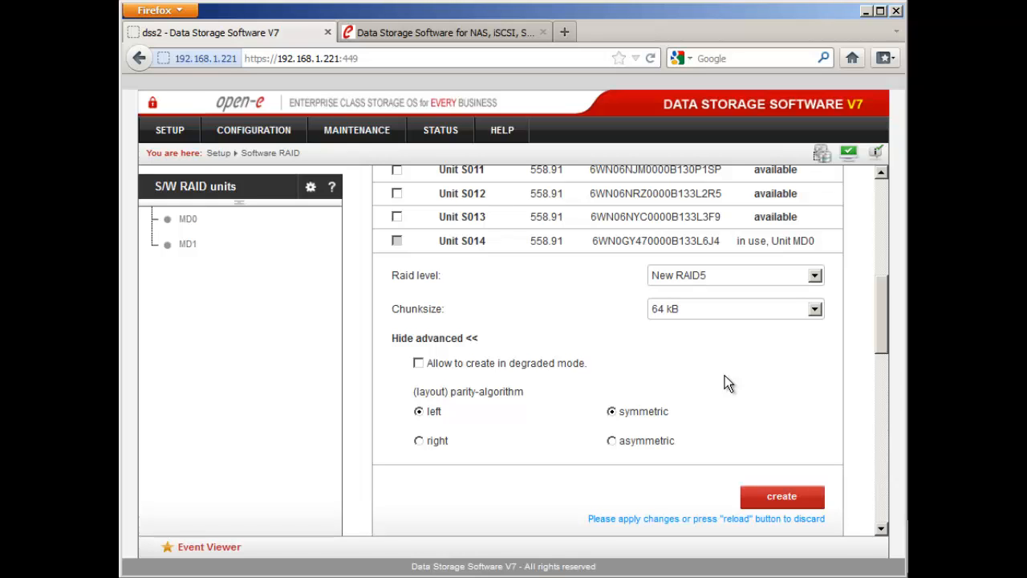
pyautogui.scroll(-1, 726, 384)
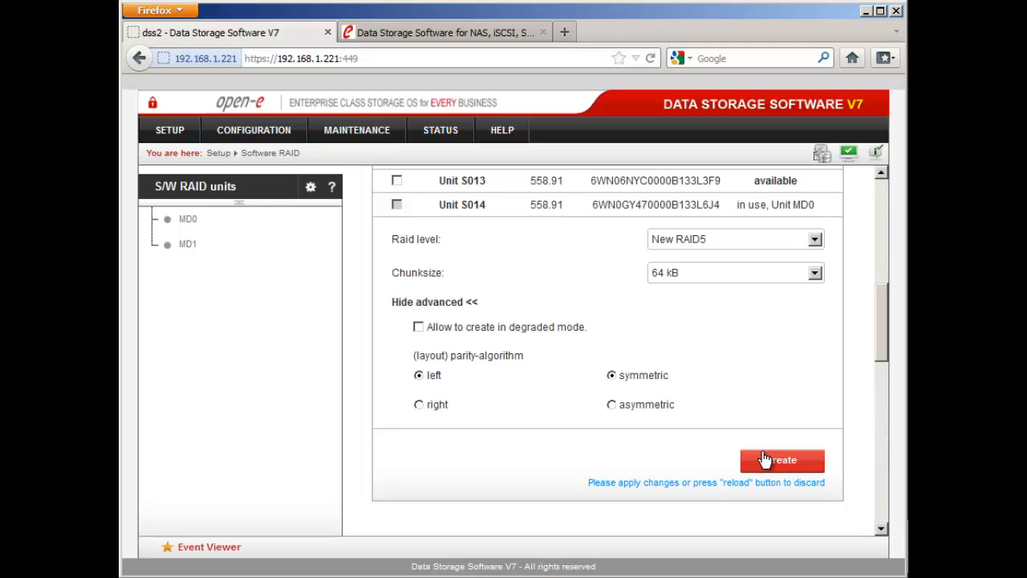
pyautogui.click(764, 459)
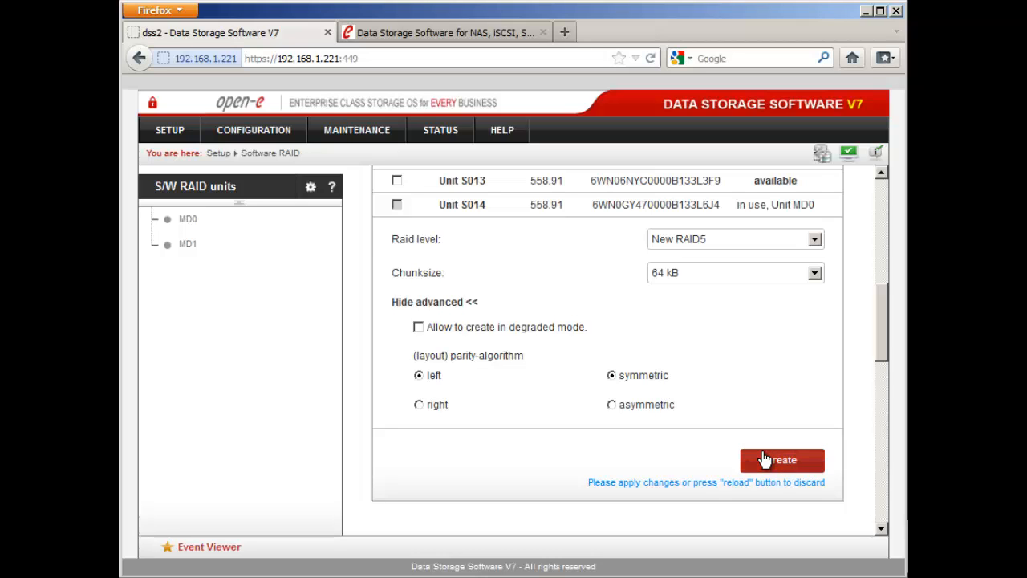
pyautogui.scroll(-3, 762, 452)
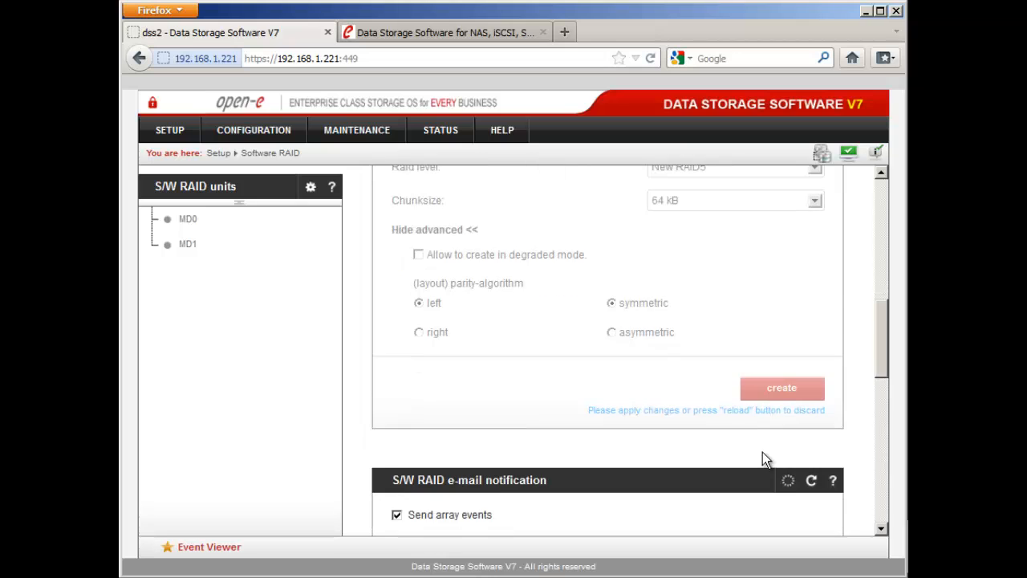
# Examine the S/W RAID e-mail notification options, the statuses in the unit list and the Drive identifier serial numbers
pyautogui.scroll(-2, 762, 452)
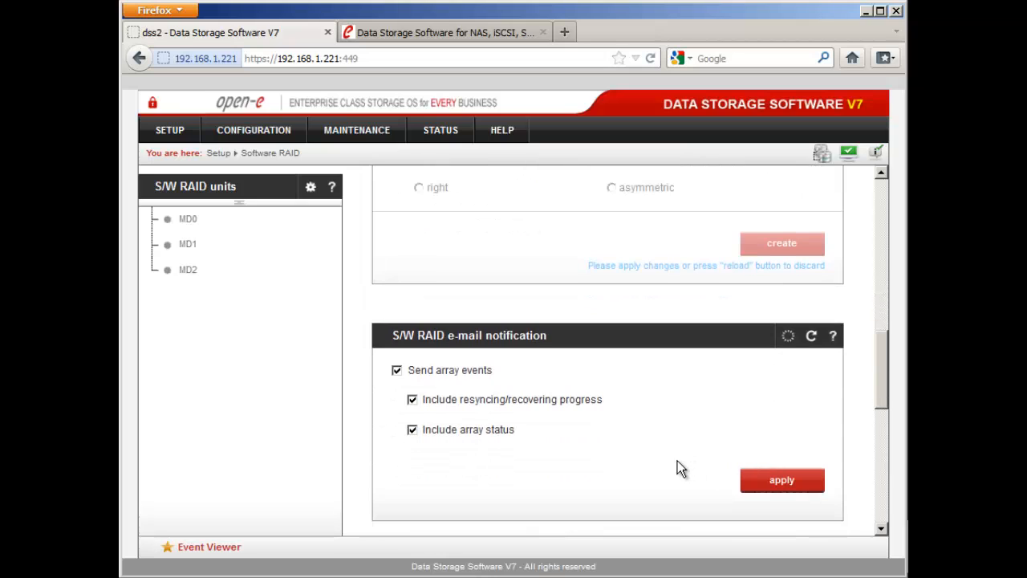
pyautogui.scroll(-8, 662, 466)
pyautogui.scroll(4, 663, 466)
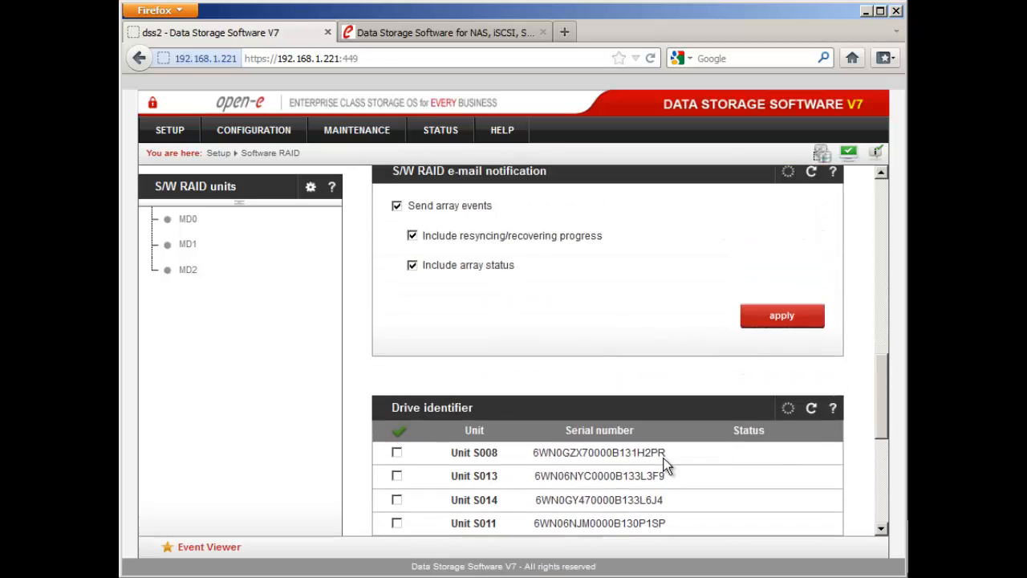
pyautogui.scroll(3, 663, 466)
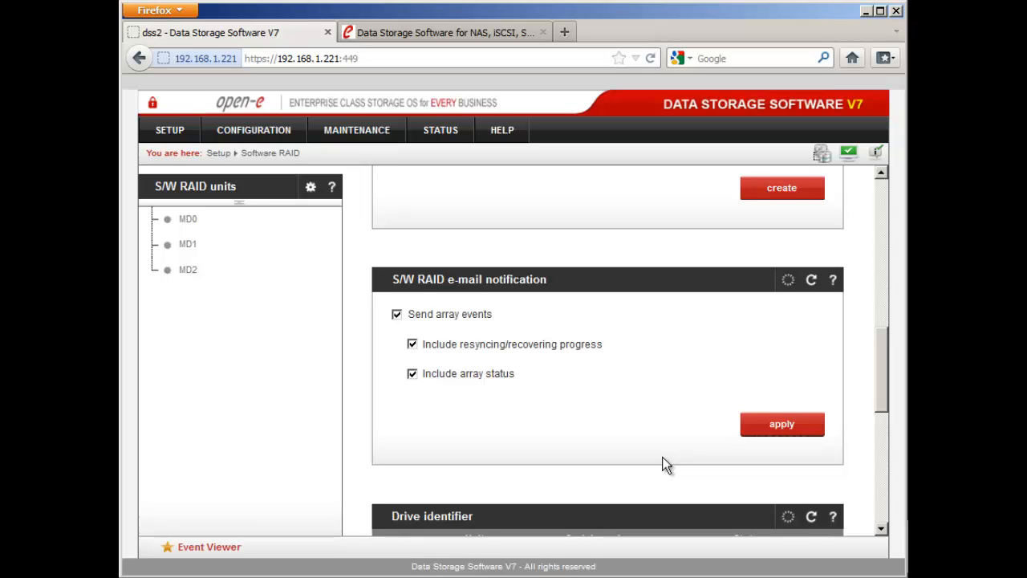
pyautogui.scroll(-2, 662, 466)
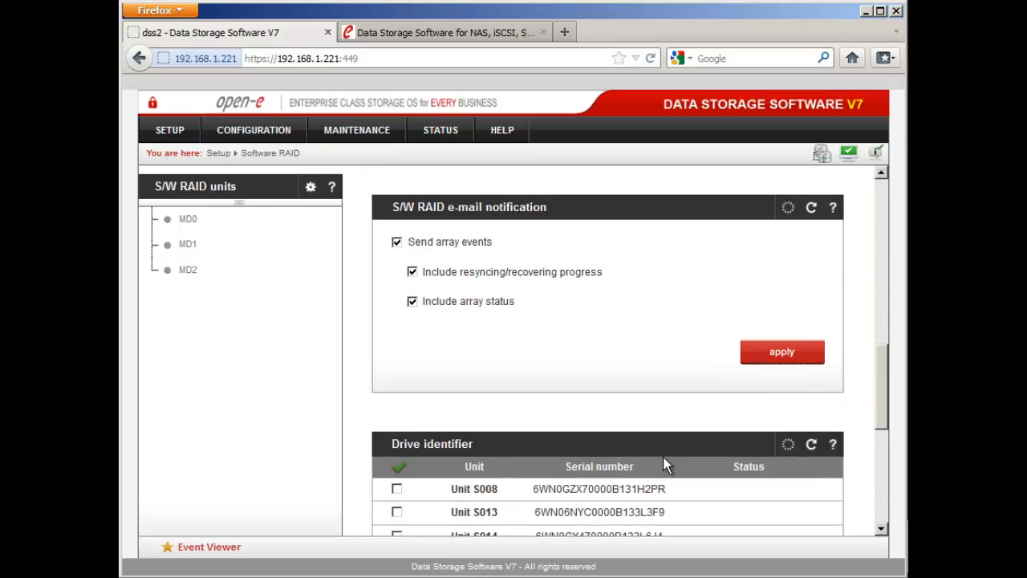
pyautogui.scroll(-4, 663, 464)
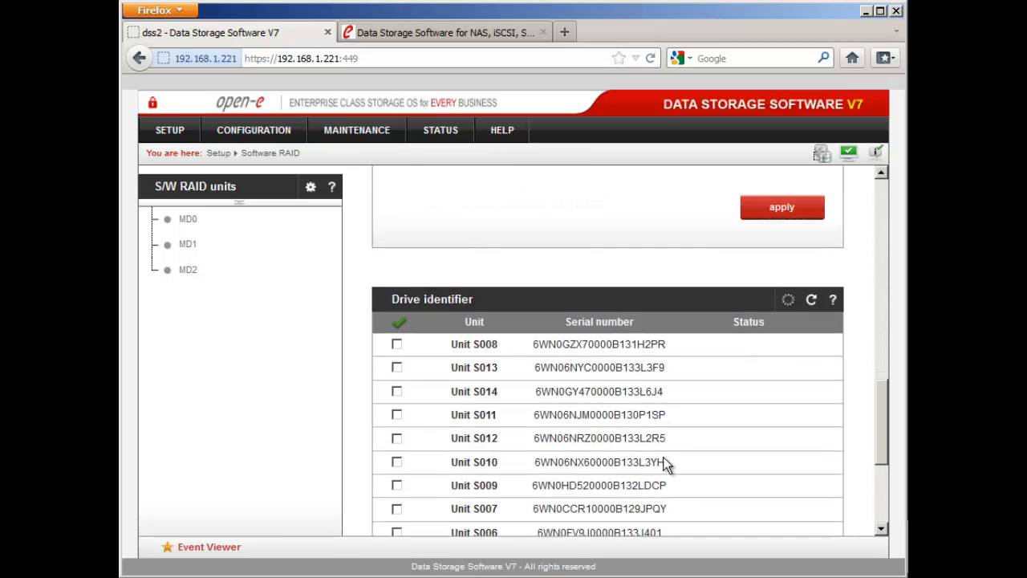
pyautogui.scroll(-3, 664, 464)
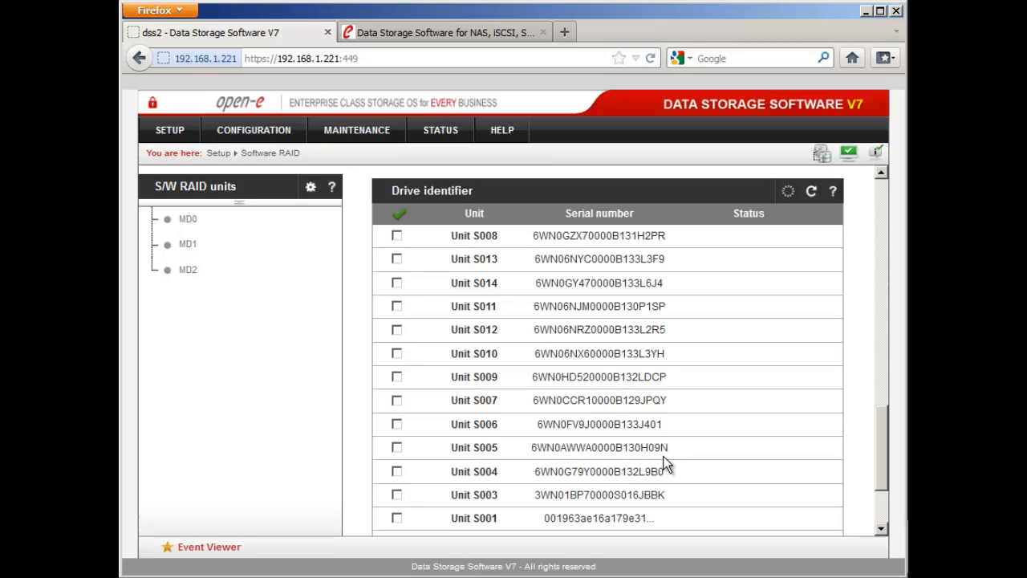
pyautogui.scroll(-1, 666, 464)
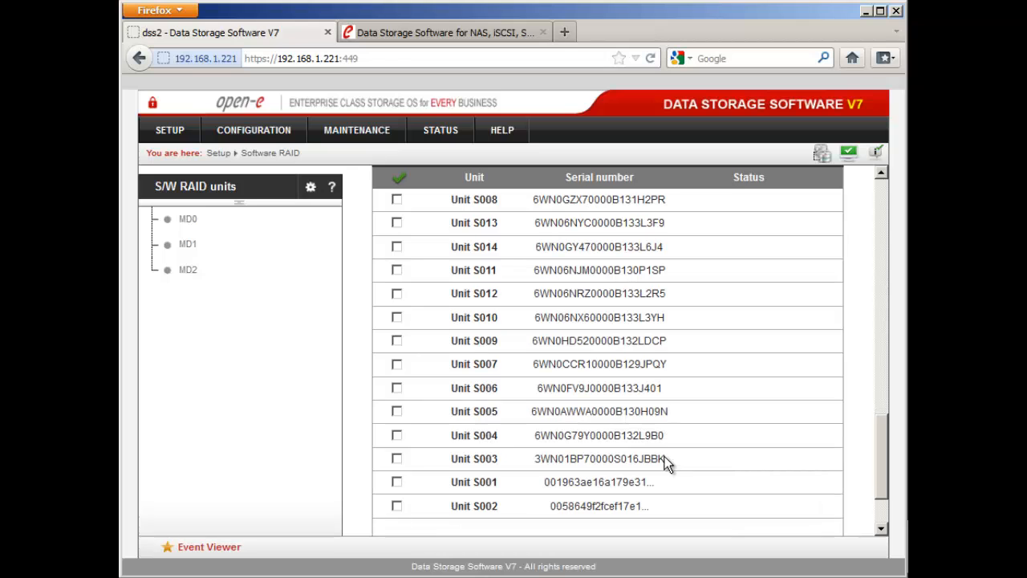
pyautogui.scroll(10, 666, 464)
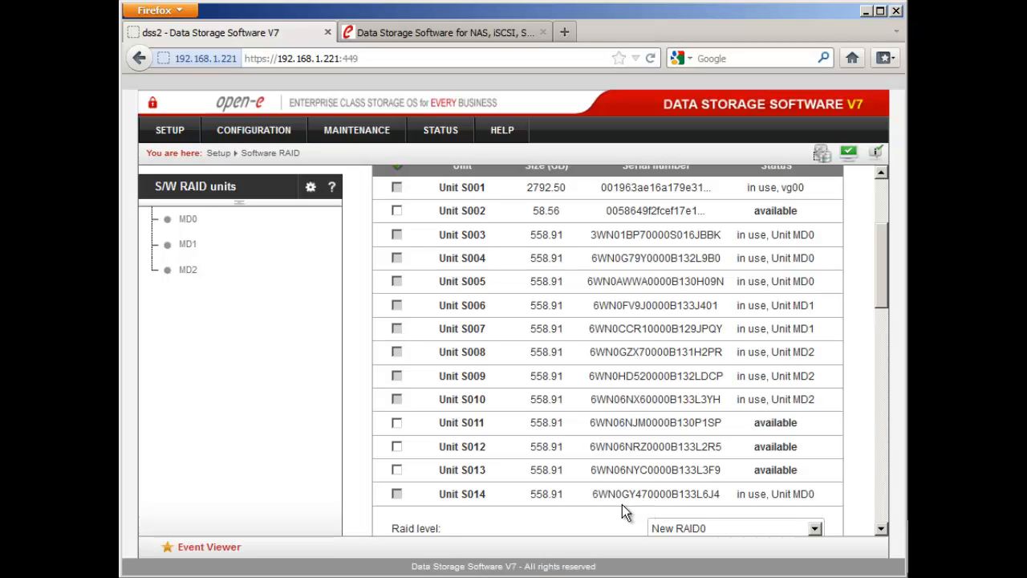
pyautogui.scroll(-5, 630, 500)
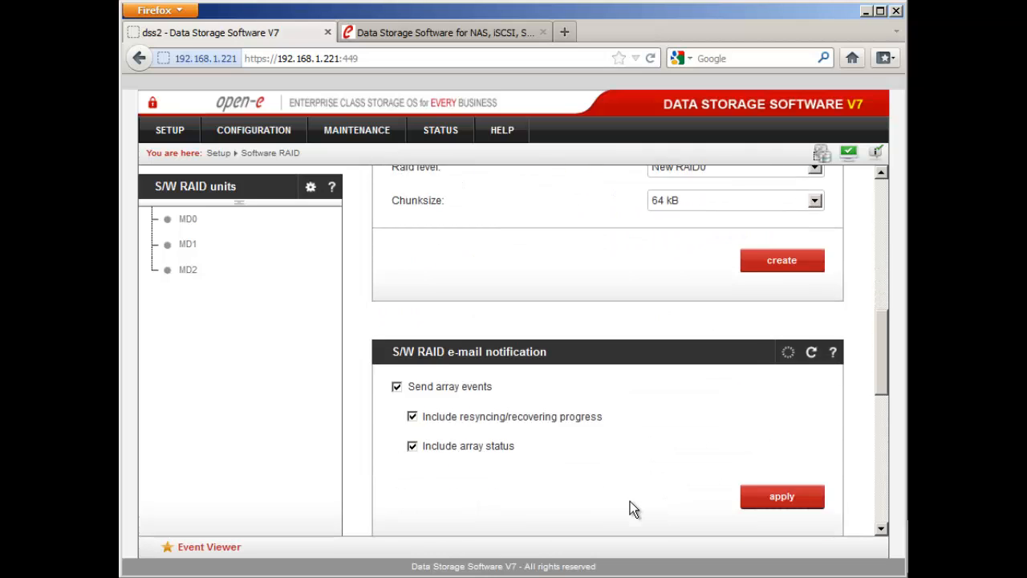
pyautogui.scroll(-10, 630, 501)
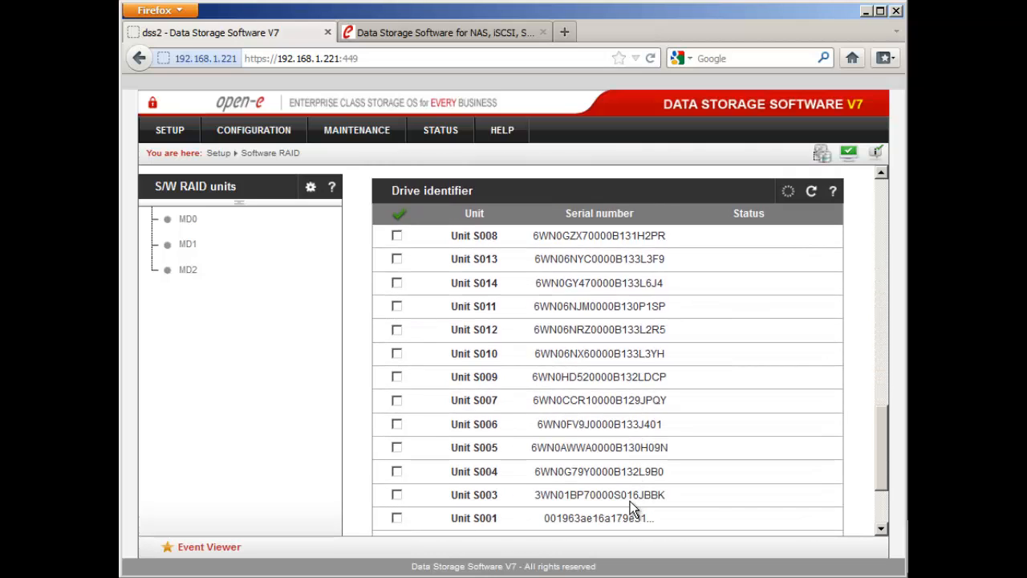
# Start drive identification for Unit S014 only in the Drive identifier and apply it
pyautogui.scroll(-3, 630, 501)
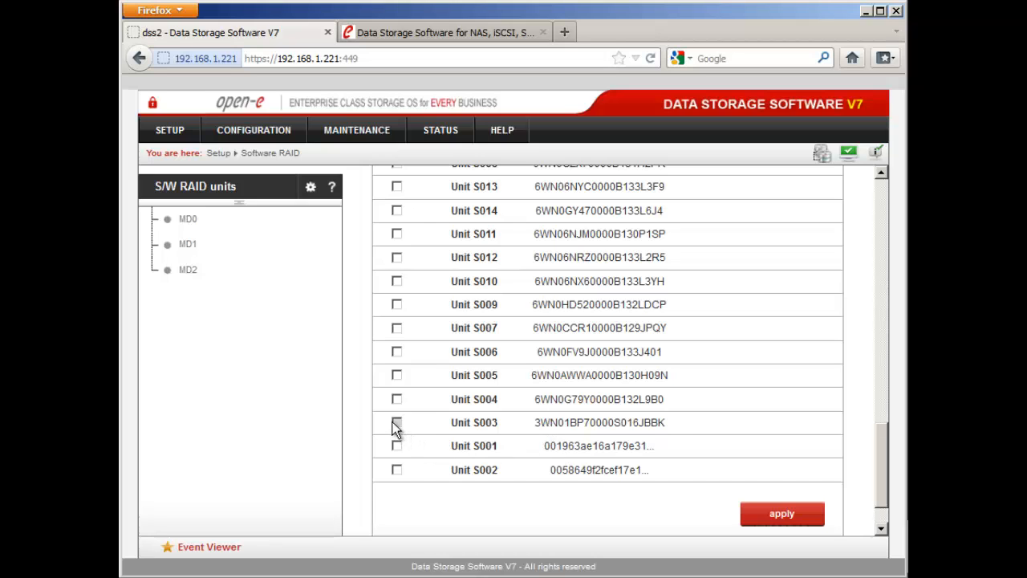
pyautogui.scroll(7, 551, 425)
pyautogui.scroll(-3, 551, 425)
pyautogui.scroll(-3, 443, 471)
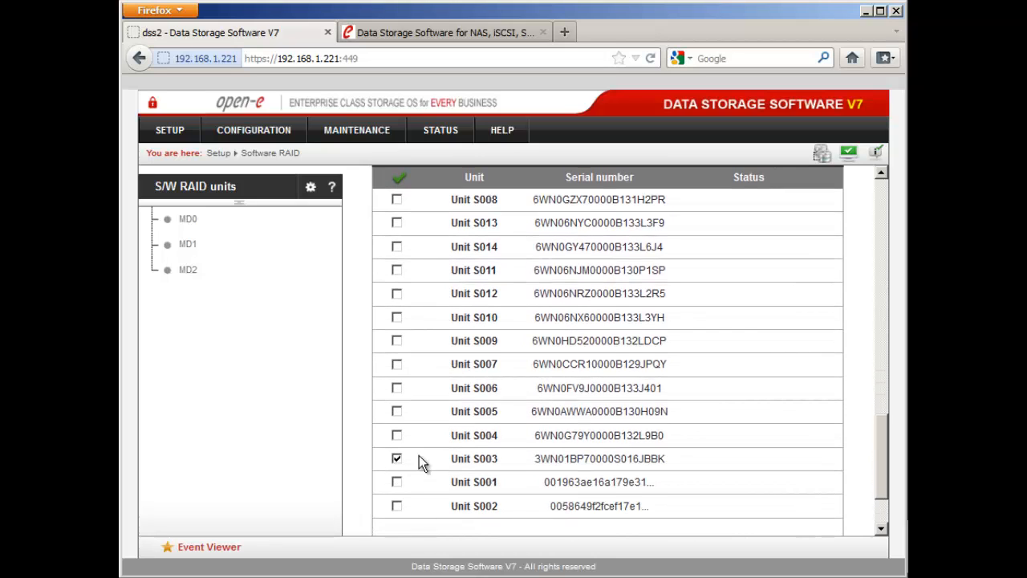
pyautogui.click(396, 247)
pyautogui.scroll(-1, 723, 369)
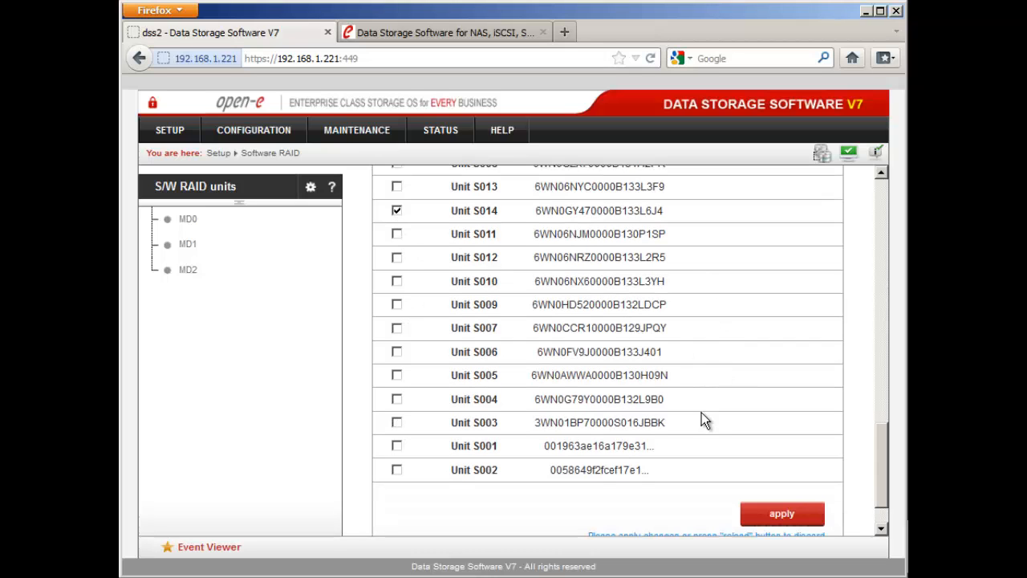
pyautogui.scroll(-1, 702, 419)
pyautogui.click(758, 478)
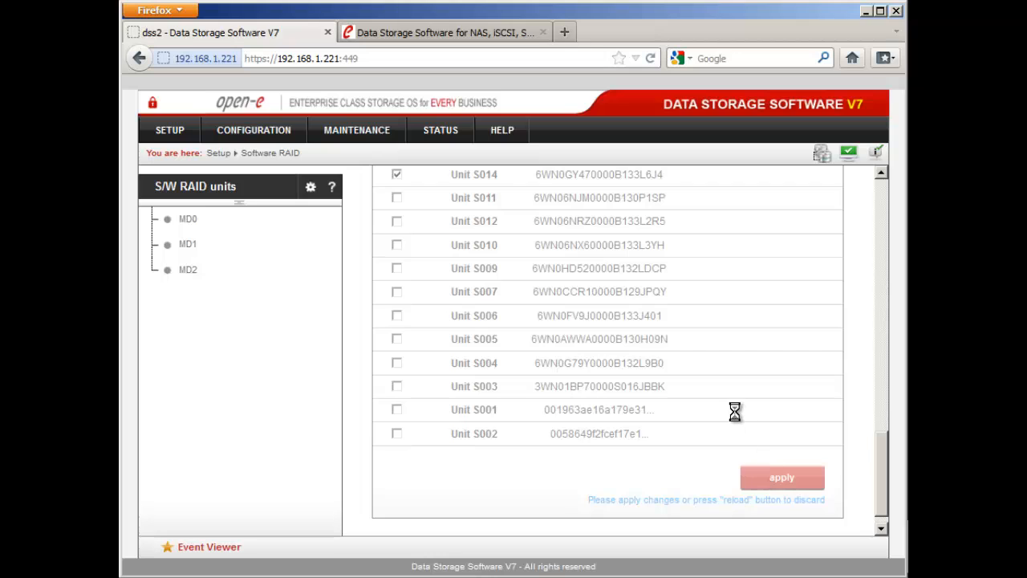
# Stop drive identification by deselecting Unit S014 in the Drive identifier and apply the change
pyautogui.scroll(4, 737, 414)
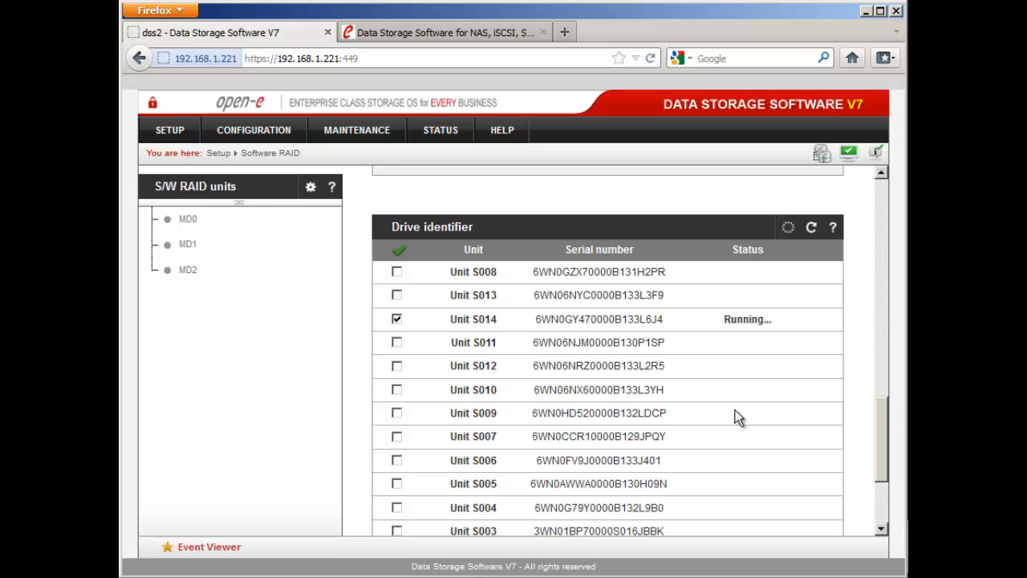
pyautogui.click(399, 322)
pyautogui.scroll(-4, 659, 394)
pyautogui.click(783, 455)
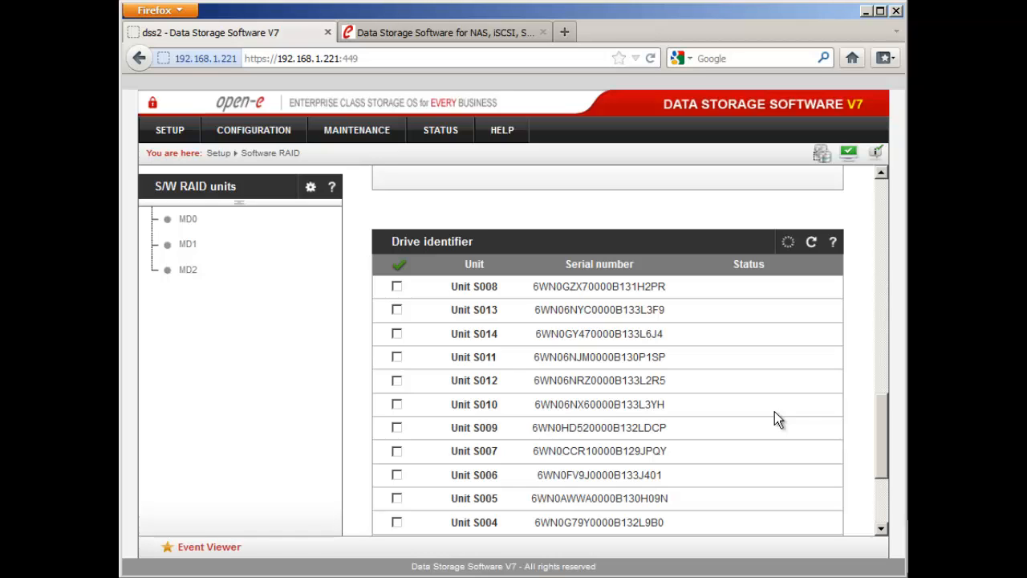
# Open software RAID unit MD2 and examine its member units, RAID attributes and recovery progress
pyautogui.click(183, 274)
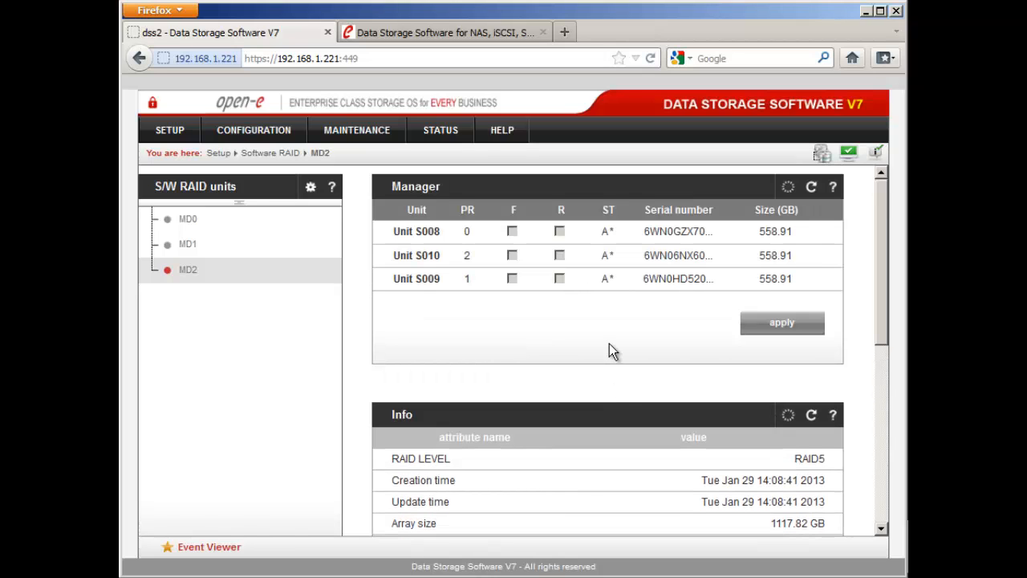
pyautogui.scroll(-1, 609, 351)
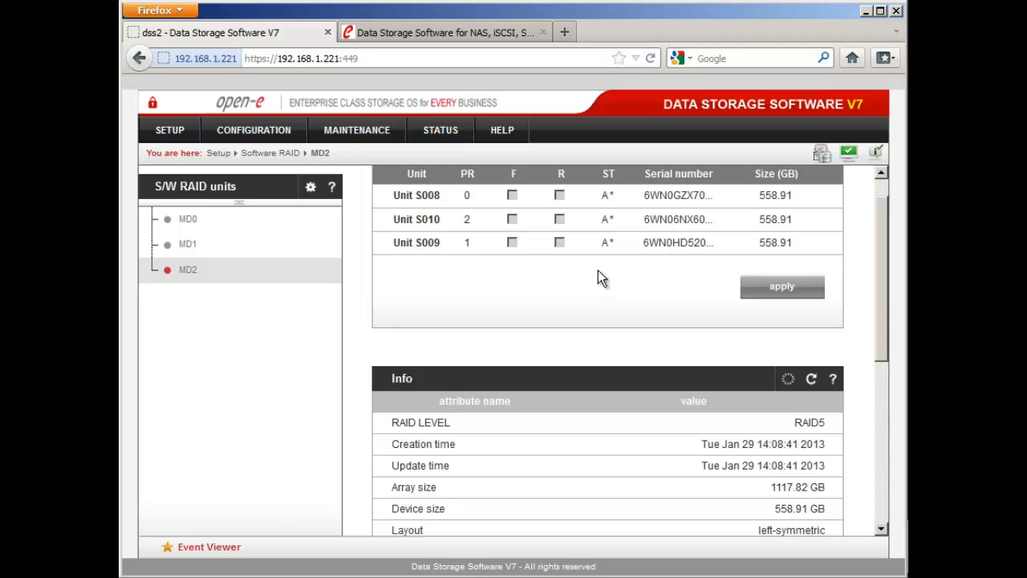
pyautogui.scroll(-4, 597, 271)
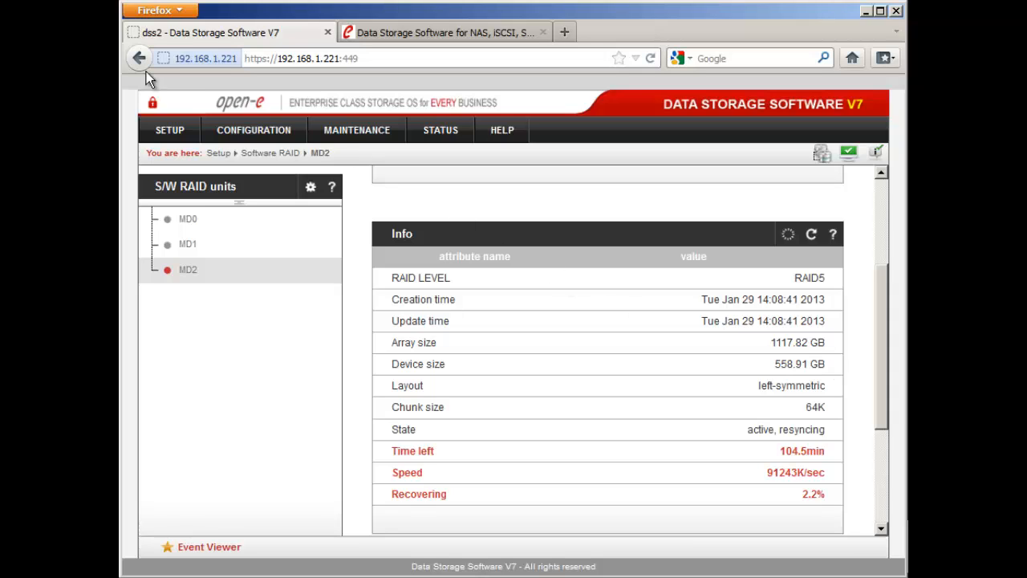
# Open the volume groups configuration and select Unit MD2 in the Unit manager
pyautogui.click(272, 136)
pyautogui.moveTo(307, 152)
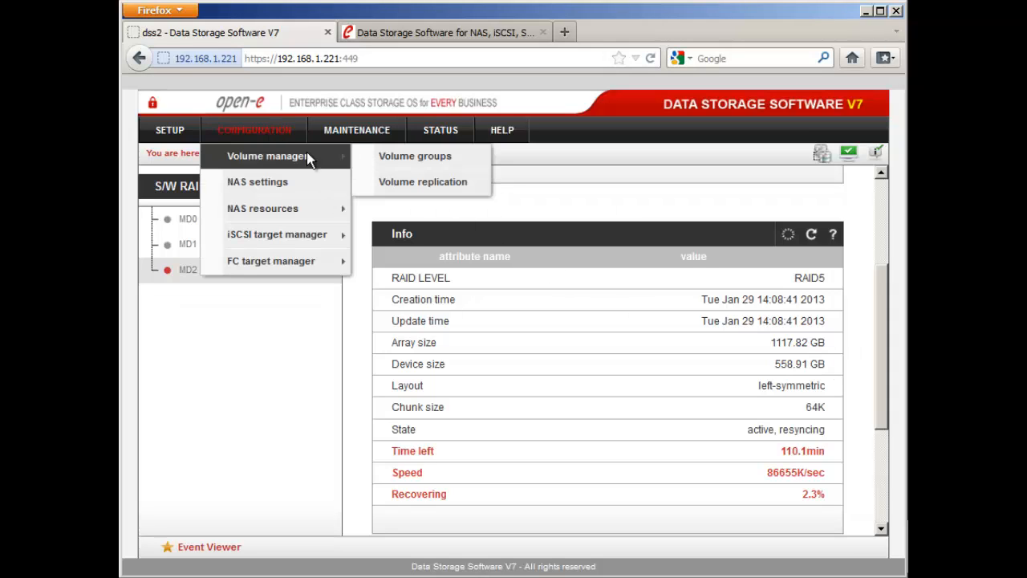
pyautogui.click(374, 160)
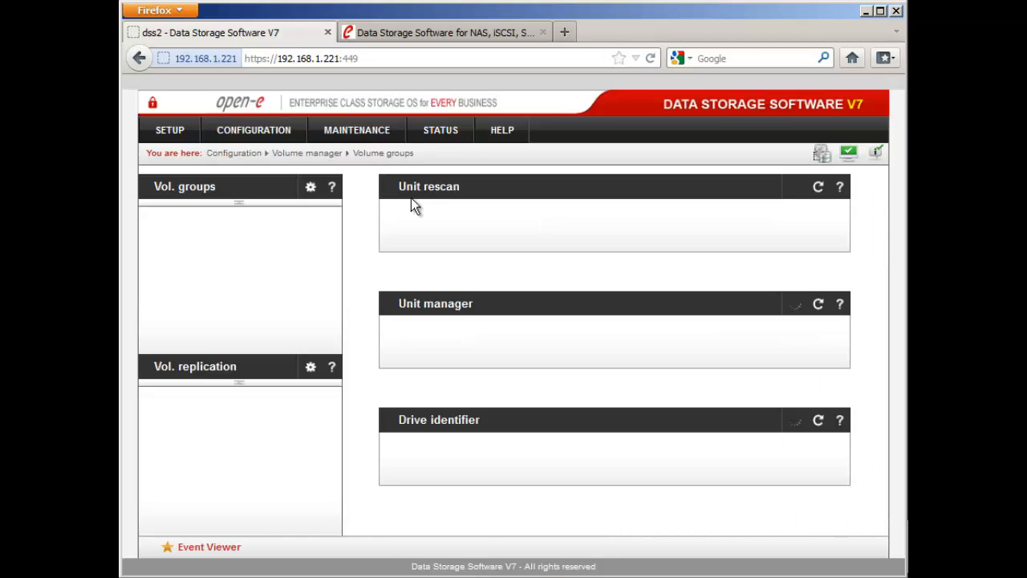
pyautogui.scroll(-1, 490, 260)
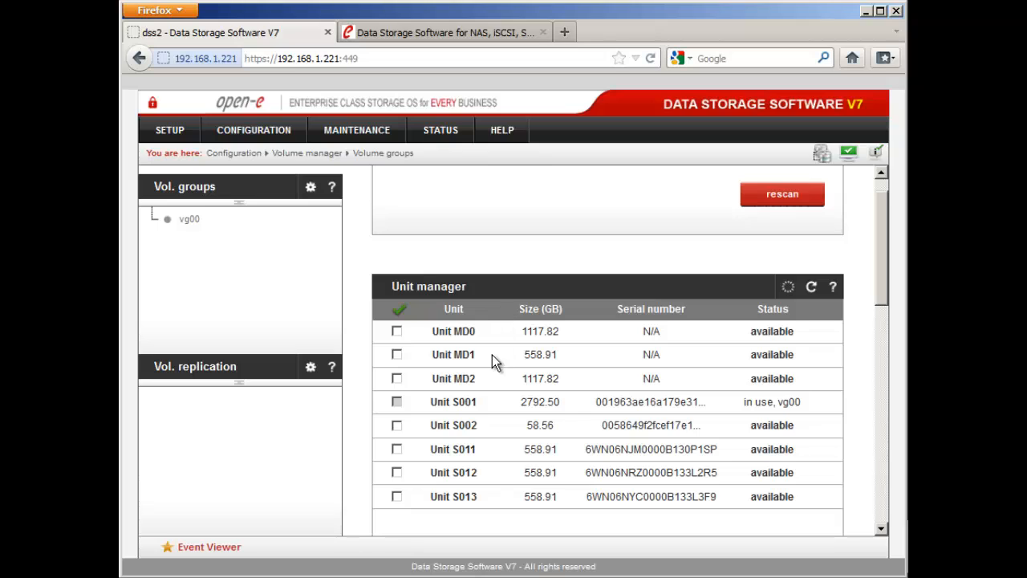
pyautogui.moveTo(472, 381); pyautogui.dragTo(452, 383)
pyautogui.click(492, 384)
# Return to the Software RAID setup, reopen unit MD2 and examine its resyncing state, recovery progress and removal option
pyautogui.click(182, 134)
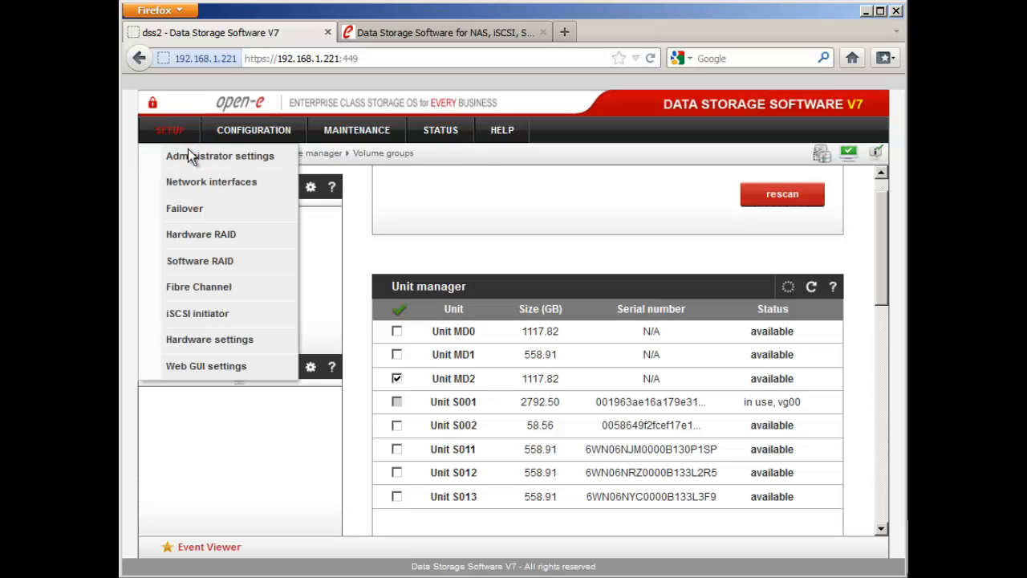
pyautogui.click(219, 260)
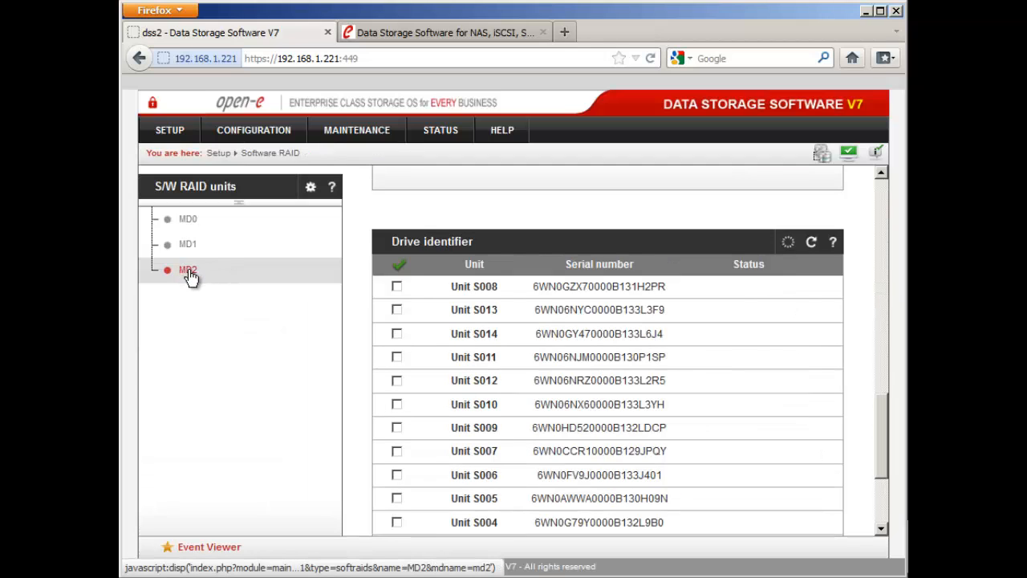
pyautogui.click(189, 274)
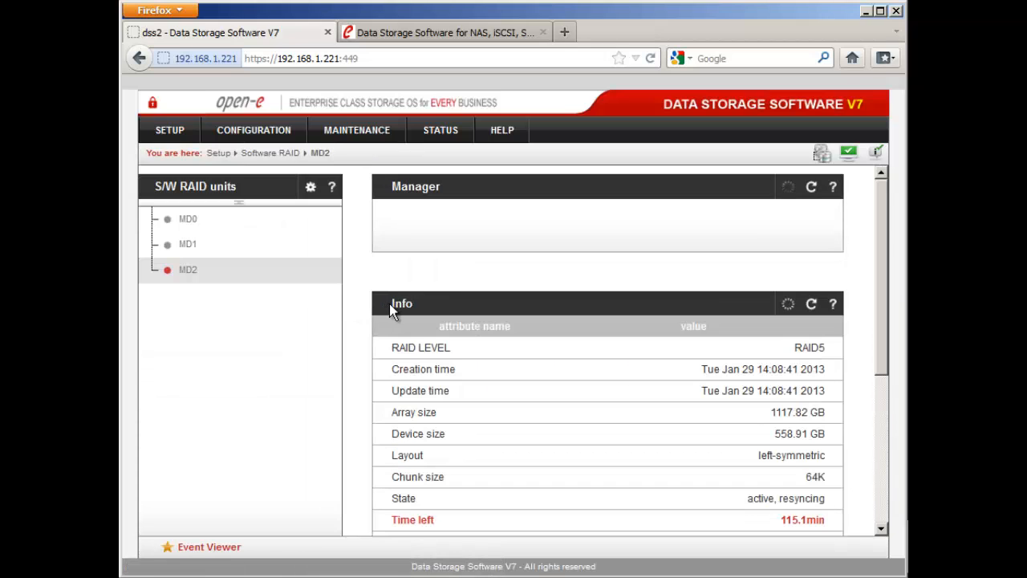
pyautogui.scroll(-3, 794, 371)
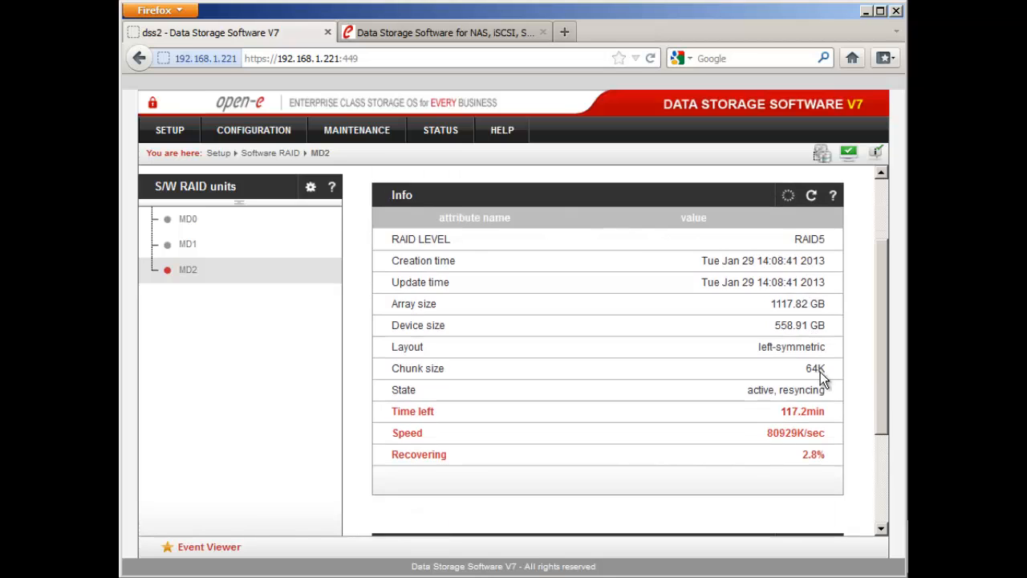
pyautogui.scroll(3, 839, 417)
pyautogui.scroll(-4, 842, 433)
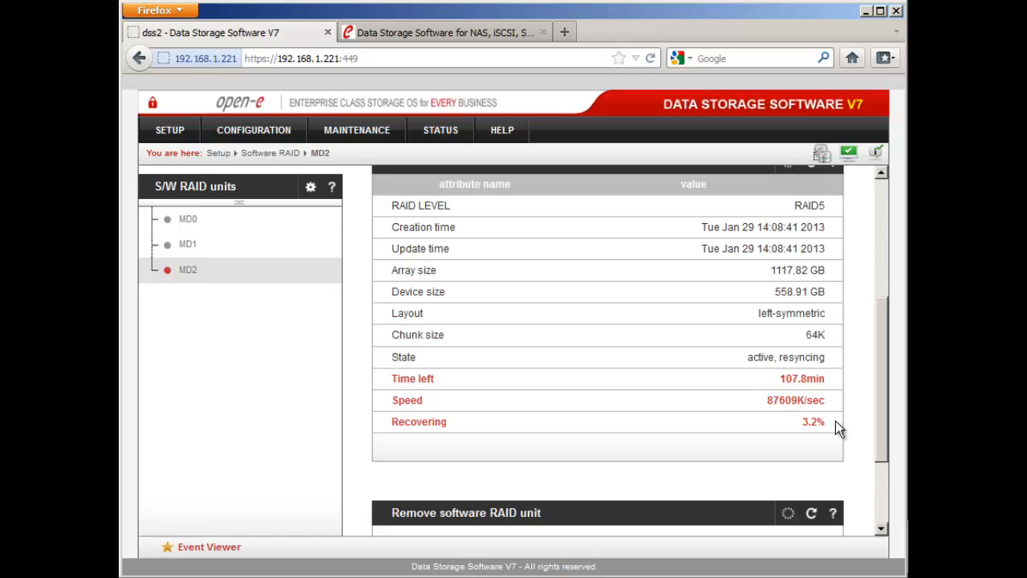
pyautogui.scroll(-3, 835, 422)
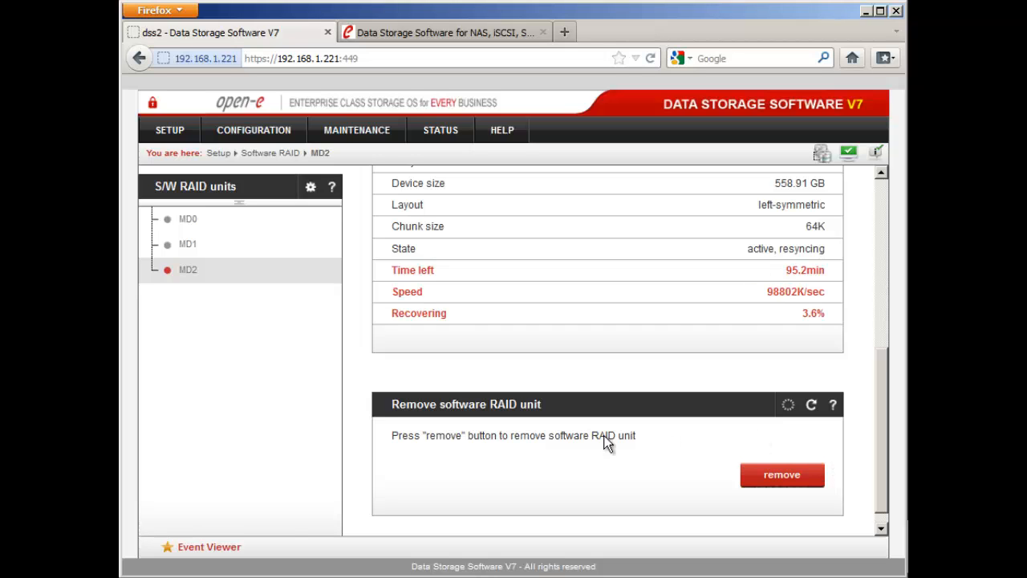
pyautogui.scroll(2, 566, 436)
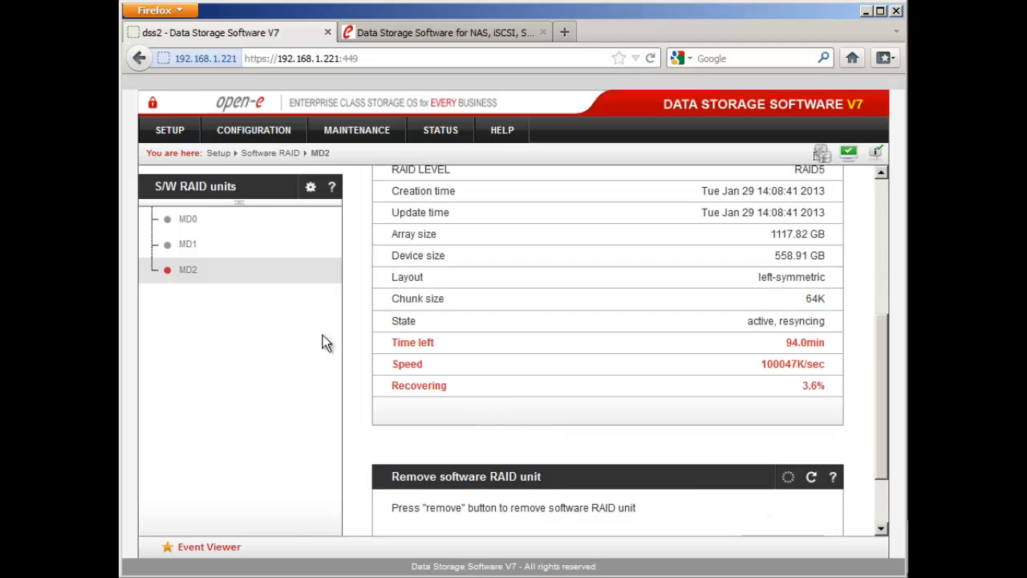
# Open software RAID unit MD1 and examine its member units, state and removal option
pyautogui.click(183, 245)
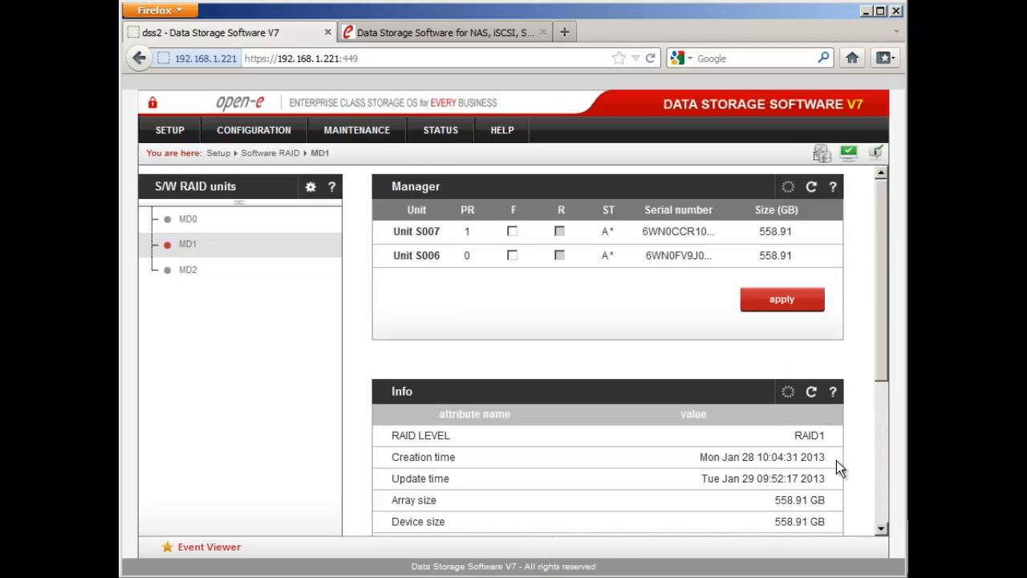
pyautogui.scroll(-3, 836, 461)
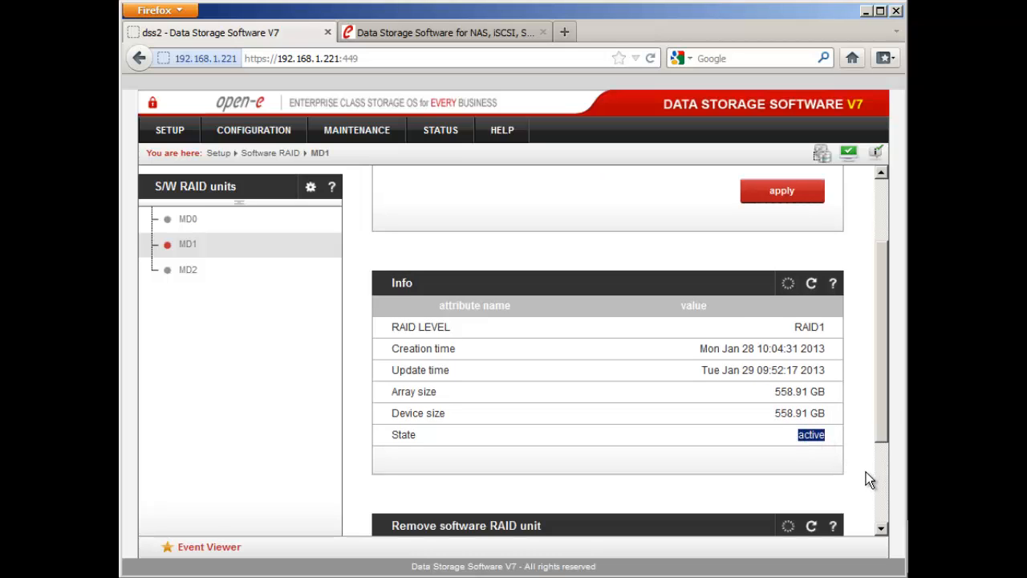
pyautogui.scroll(-4, 866, 472)
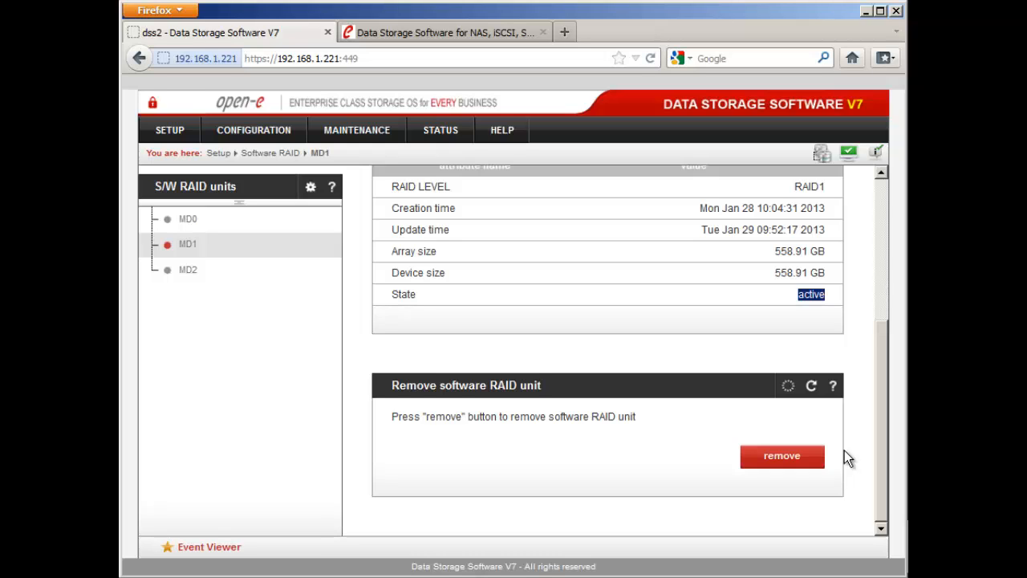
# Create a new volume group vg01 from Unit MD1 and Unit MD2, accepting the data erasure, and open the group
pyautogui.click(265, 143)
pyautogui.moveTo(268, 153)
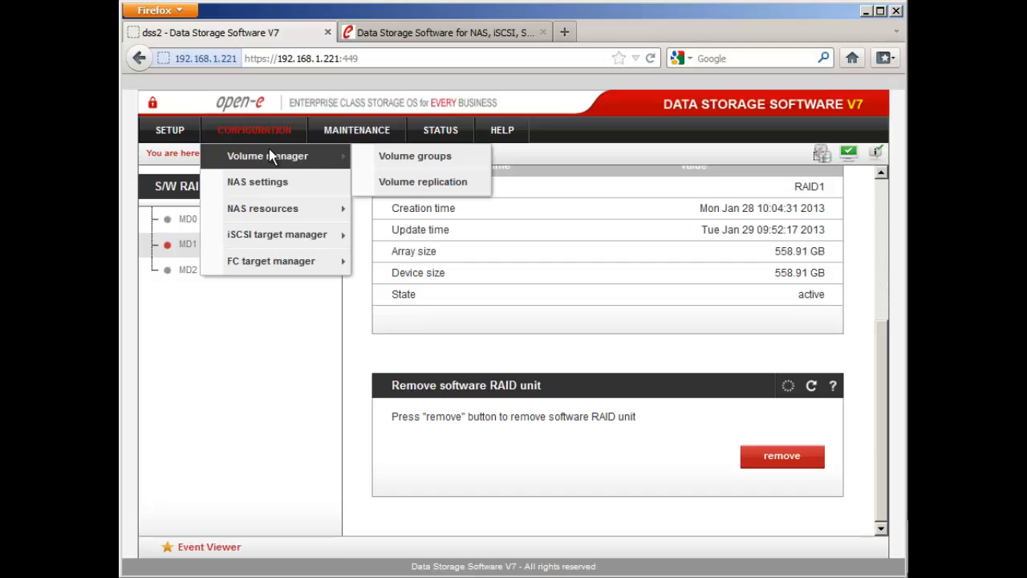
pyautogui.click(469, 162)
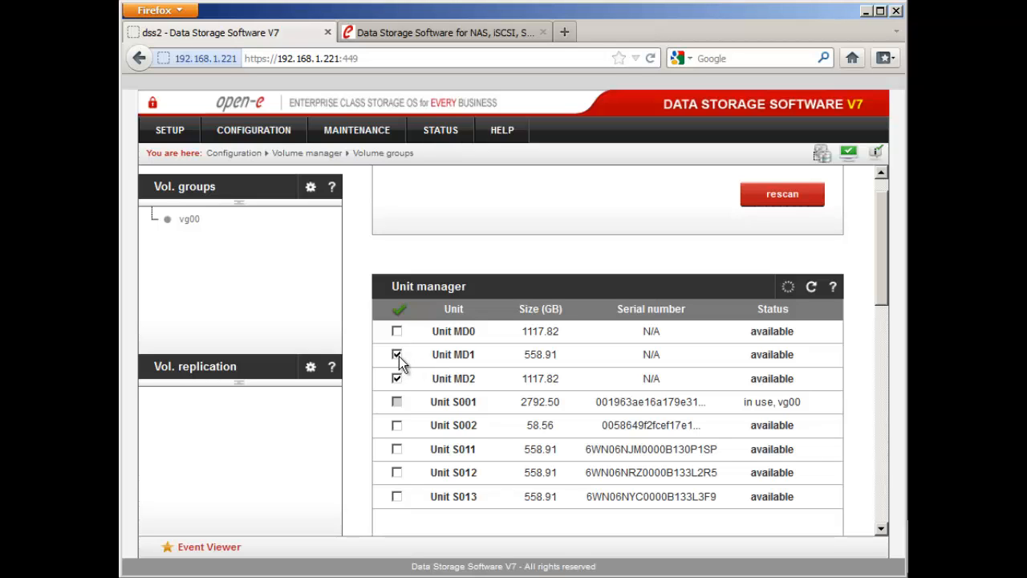
pyautogui.scroll(-5, 762, 357)
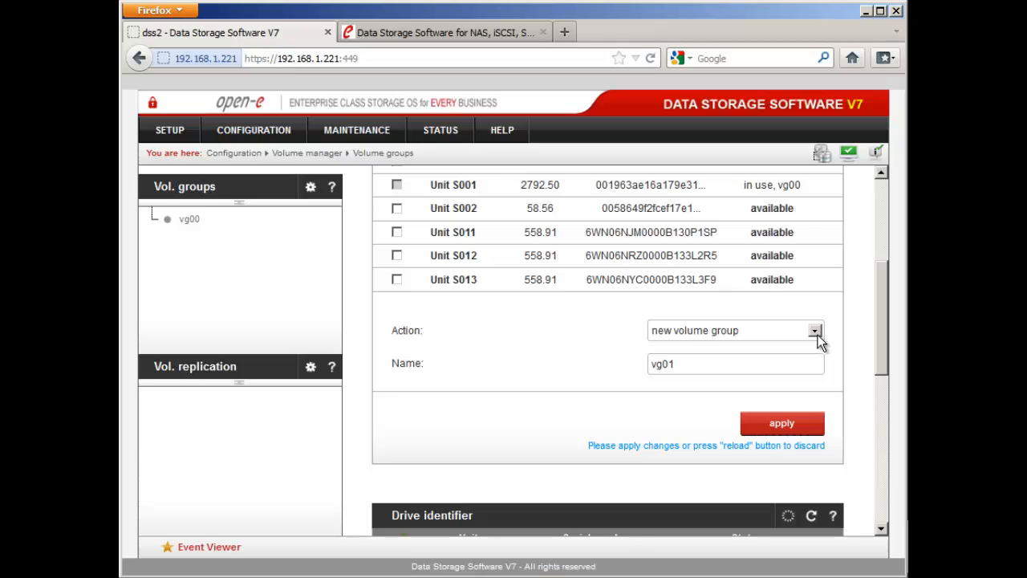
pyautogui.click(818, 335)
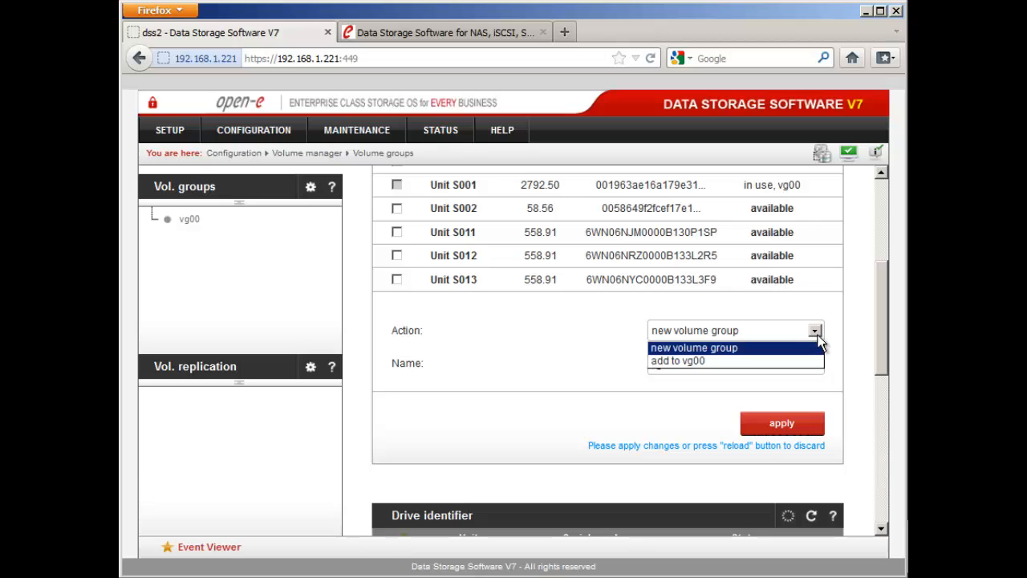
pyautogui.click(739, 353)
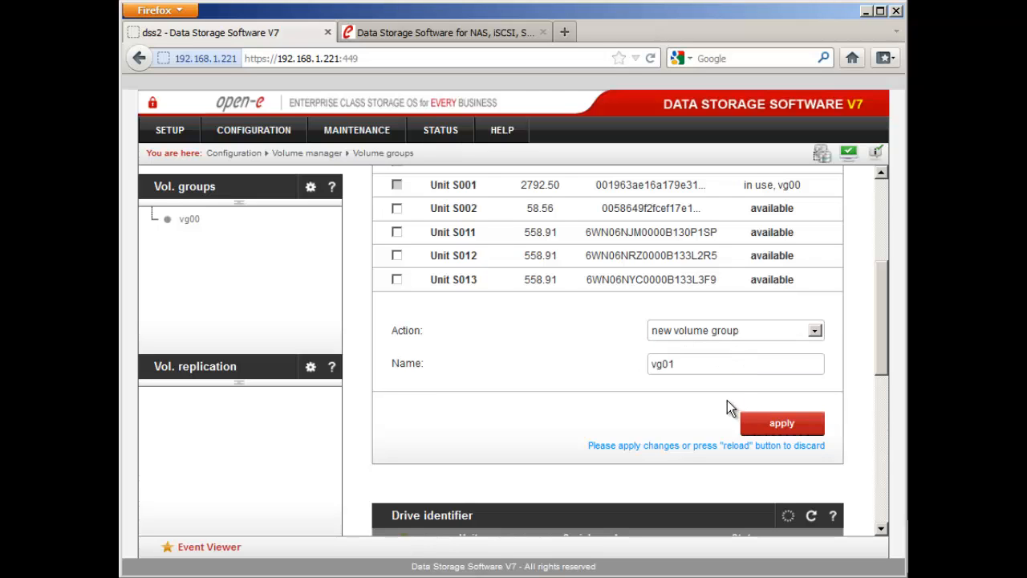
pyautogui.click(783, 423)
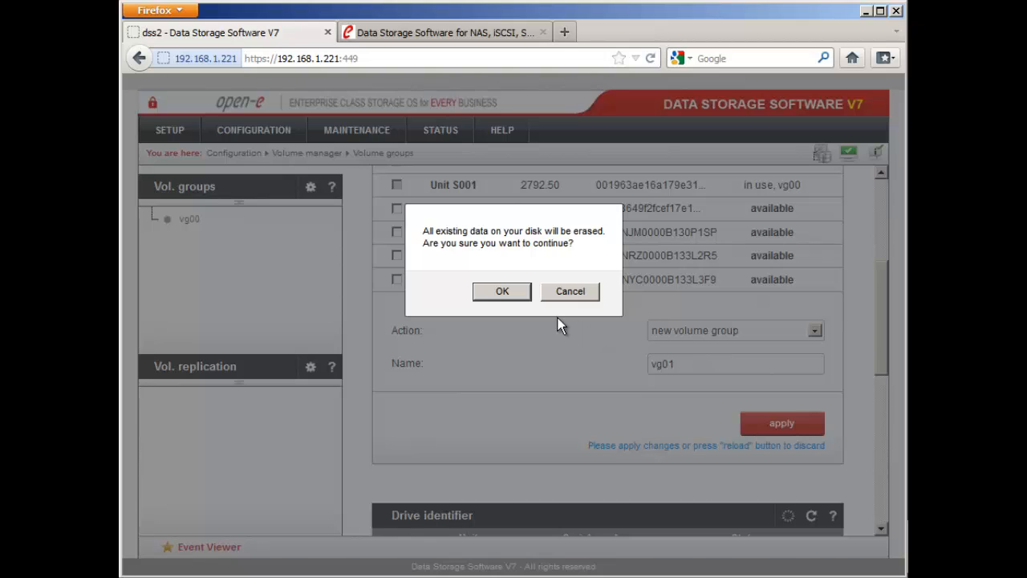
pyautogui.click(499, 293)
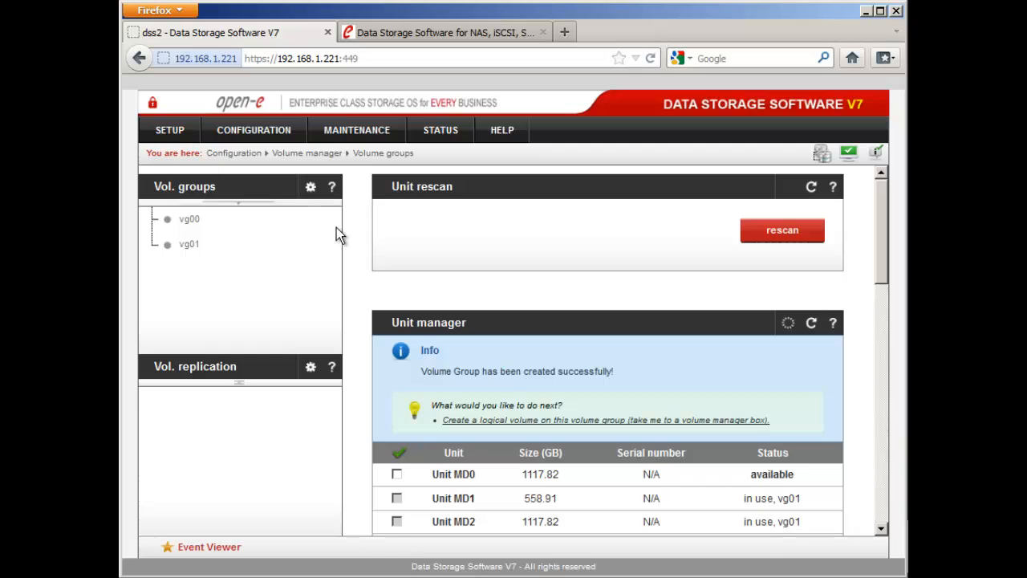
pyautogui.click(185, 255)
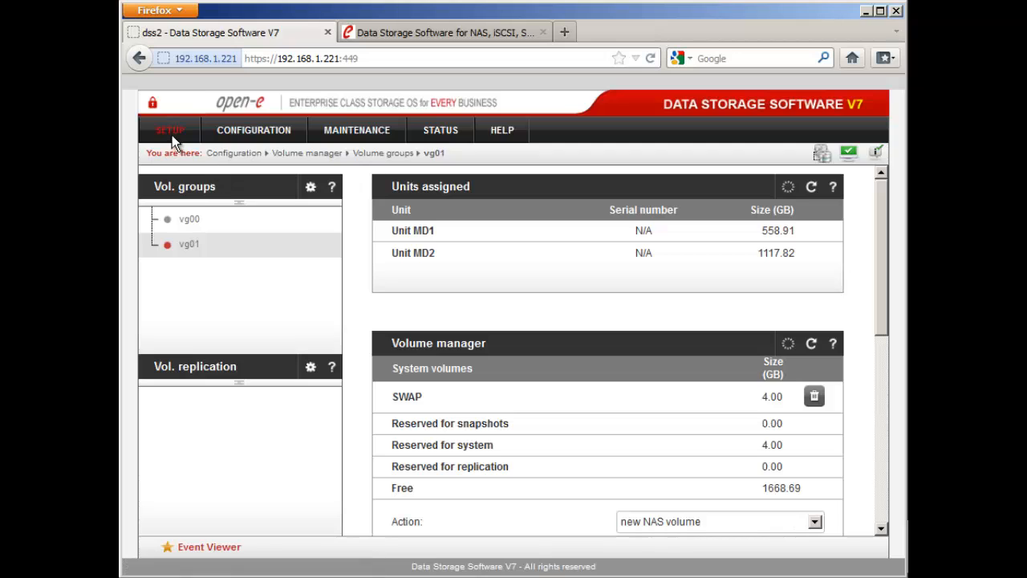
# Return to the Software RAID setup and examine unit MD1's removal section, RAID attributes and member units
pyautogui.moveTo(172, 135)
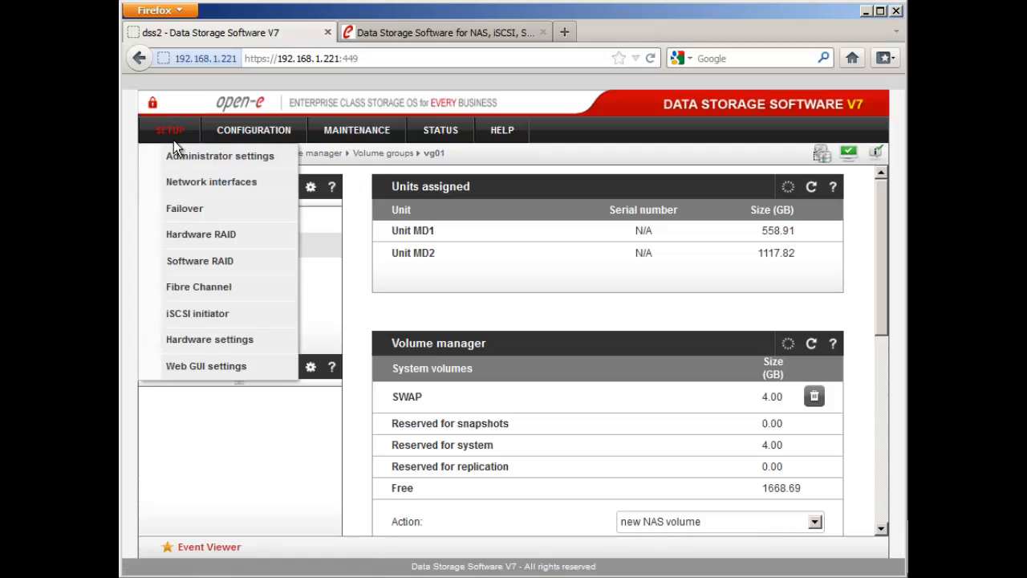
pyautogui.click(237, 260)
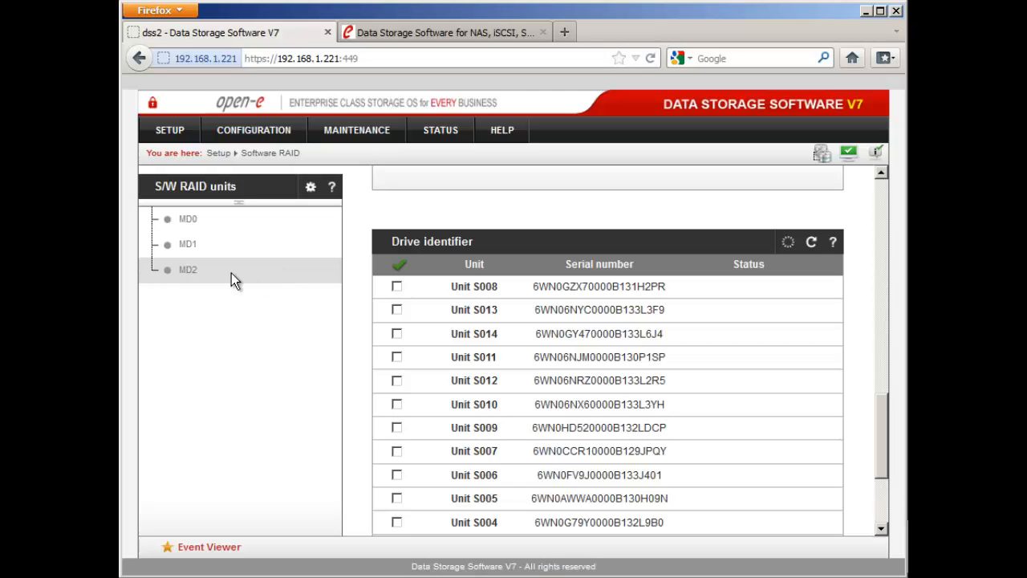
pyautogui.click(188, 249)
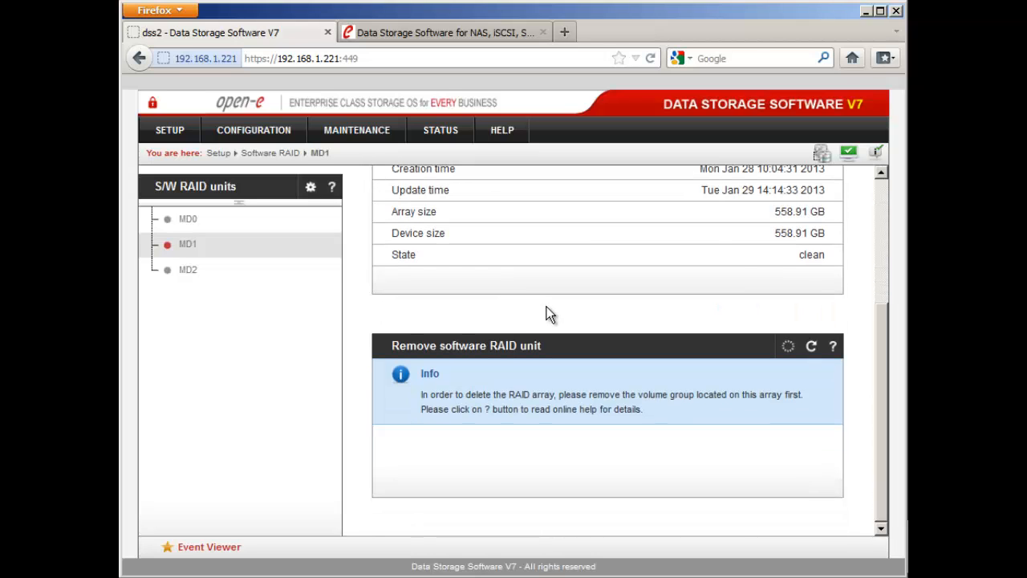
pyautogui.scroll(2, 546, 308)
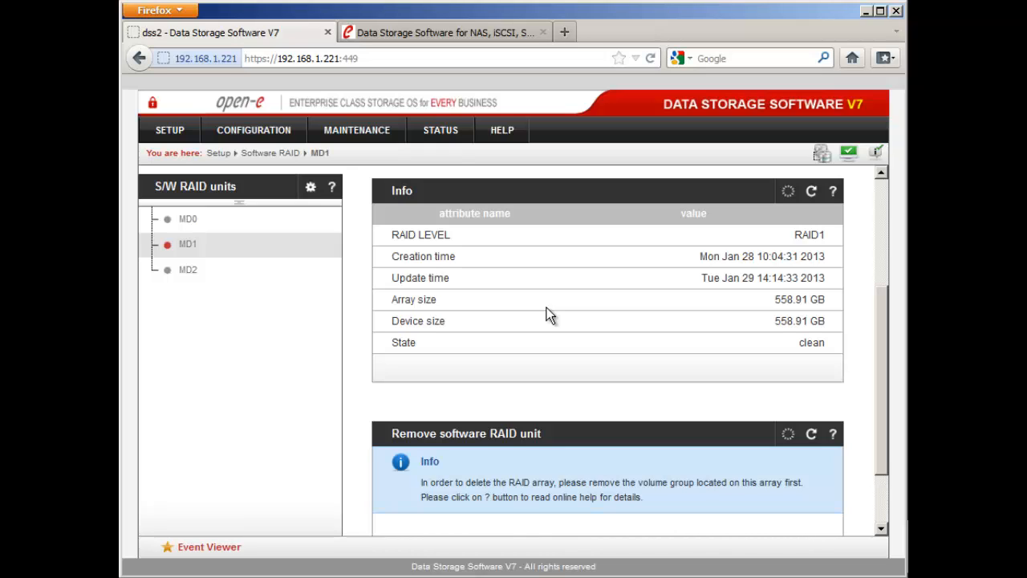
pyautogui.scroll(4, 548, 313)
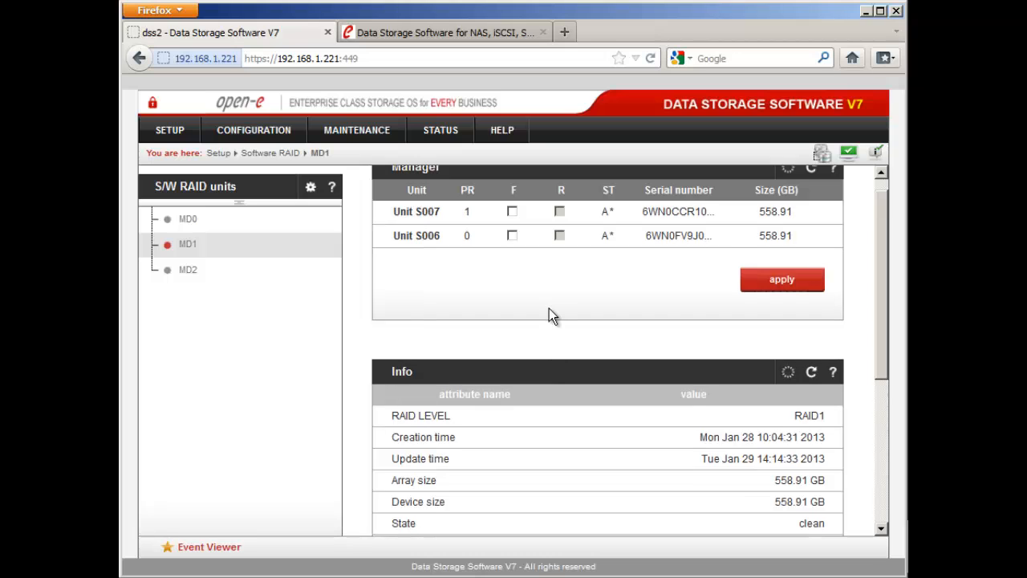
# Open software RAID unit MD0 and examine its member units, RAID attributes, state and removal option
pyautogui.click(195, 223)
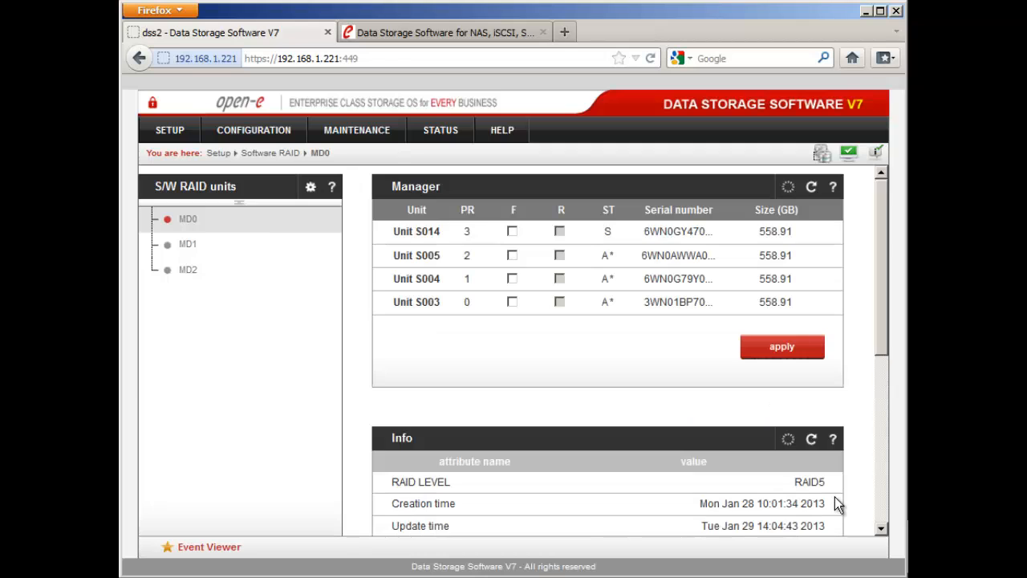
pyautogui.scroll(-3, 835, 492)
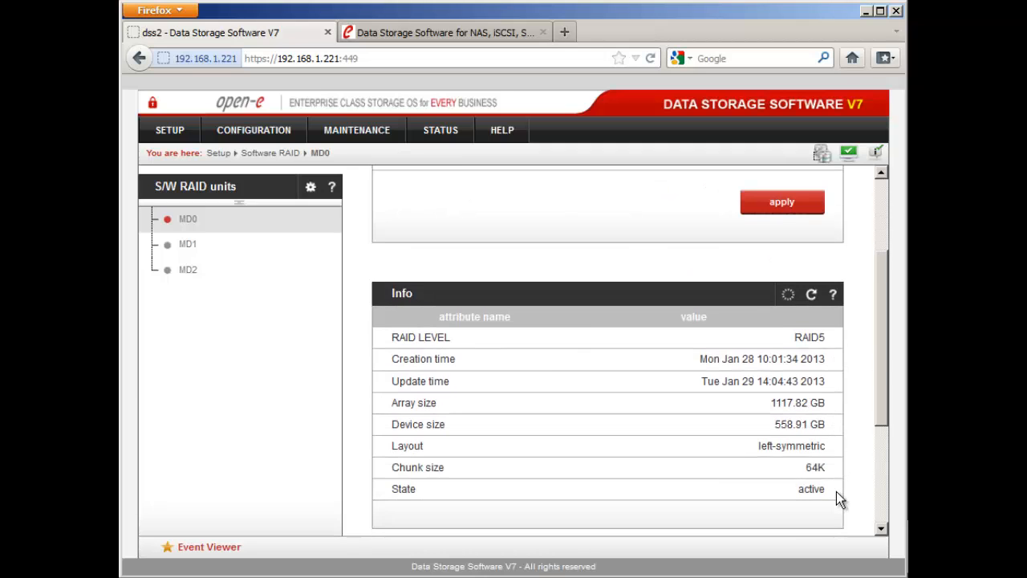
pyautogui.scroll(3, 836, 493)
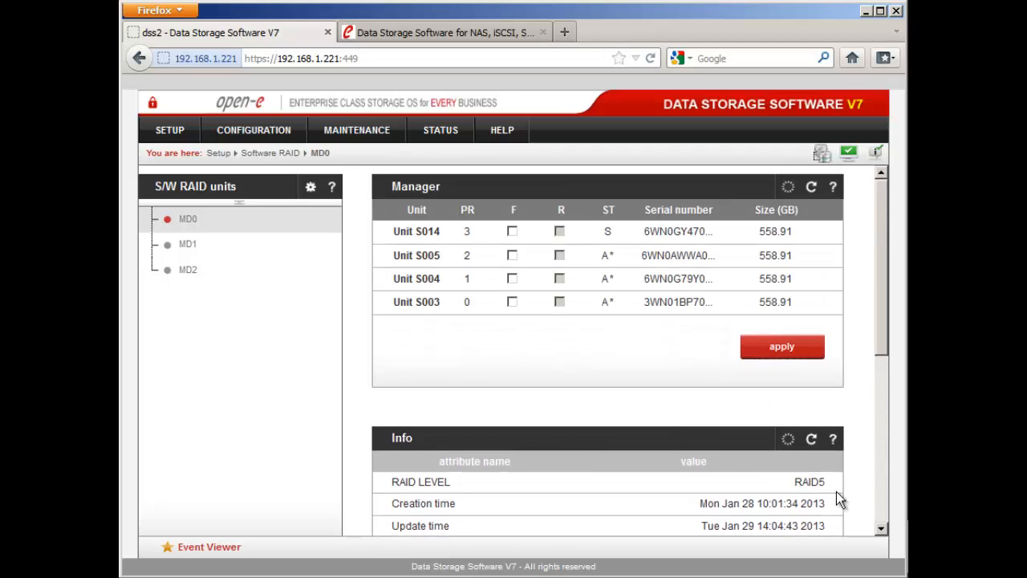
pyautogui.scroll(-5, 836, 493)
pyautogui.scroll(-2, 837, 493)
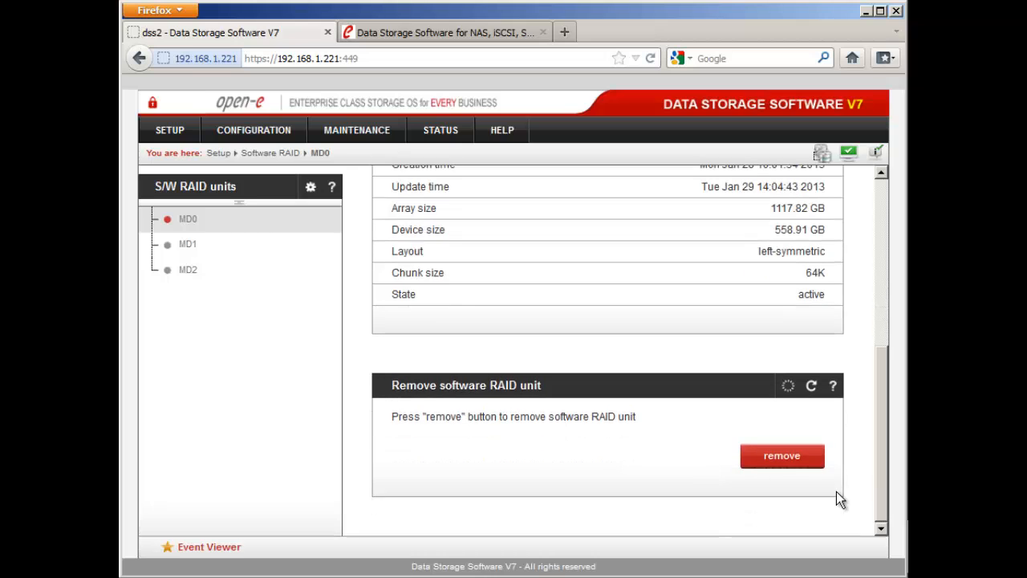
pyautogui.scroll(7, 836, 491)
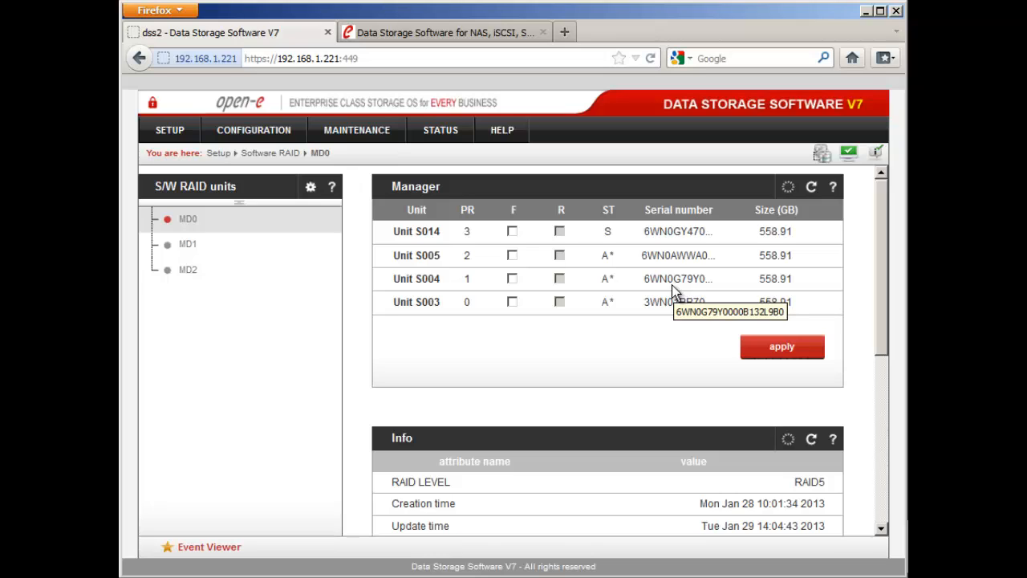
# Set Unit S005 of MD0 as faulty and remove it from the array
pyautogui.click(512, 255)
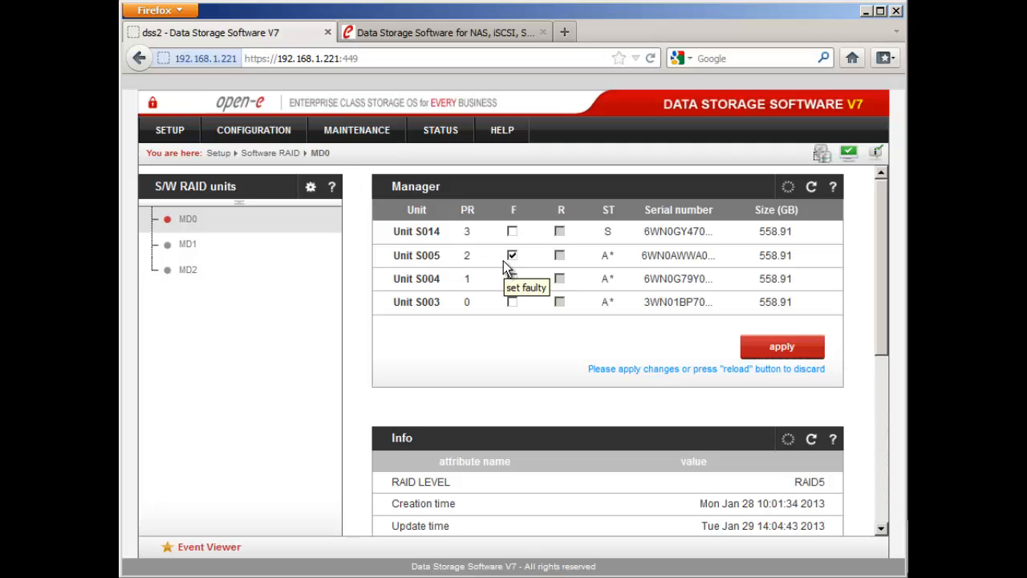
pyautogui.click(765, 347)
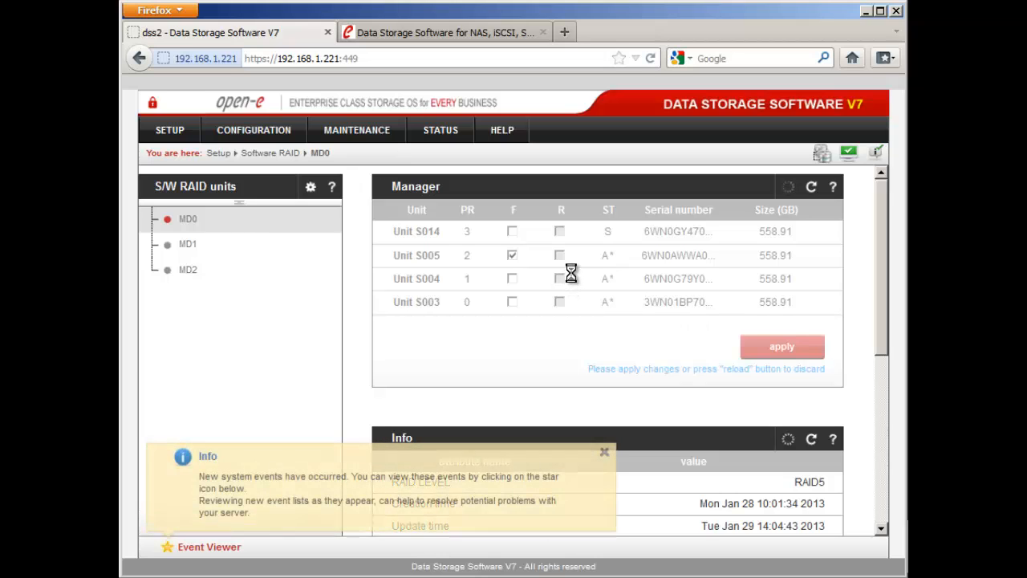
pyautogui.click(606, 454)
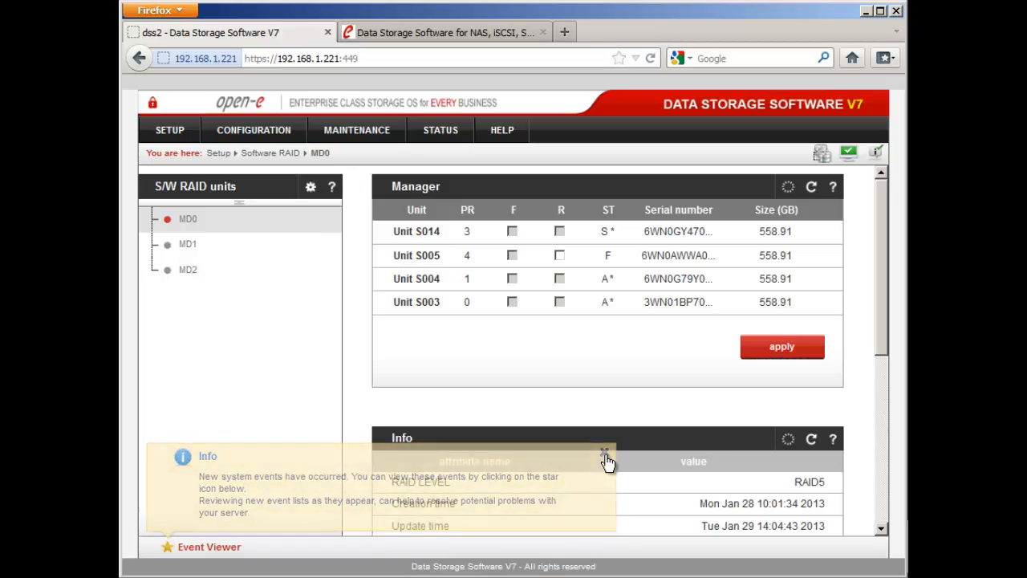
pyautogui.click(560, 257)
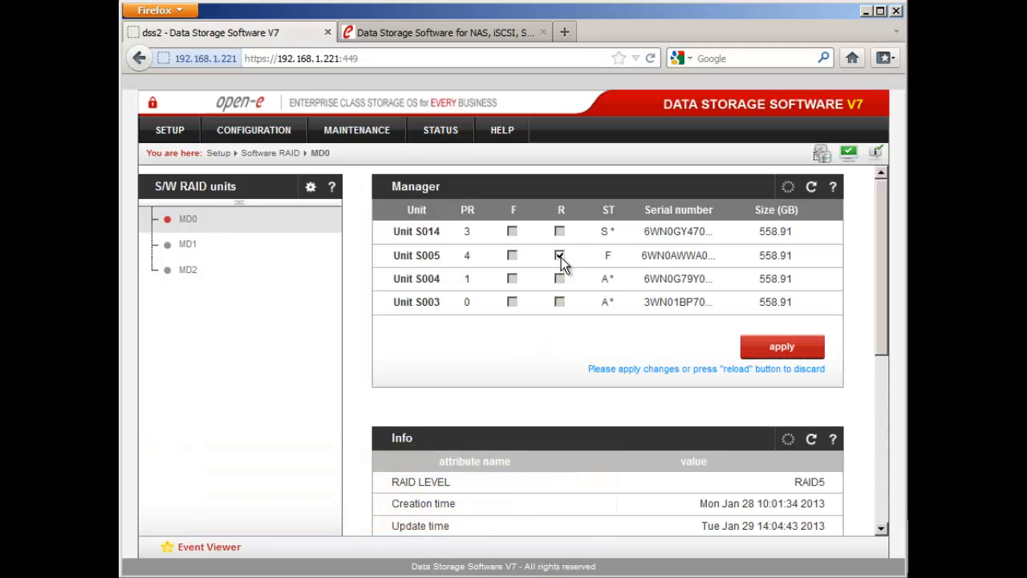
pyautogui.click(755, 346)
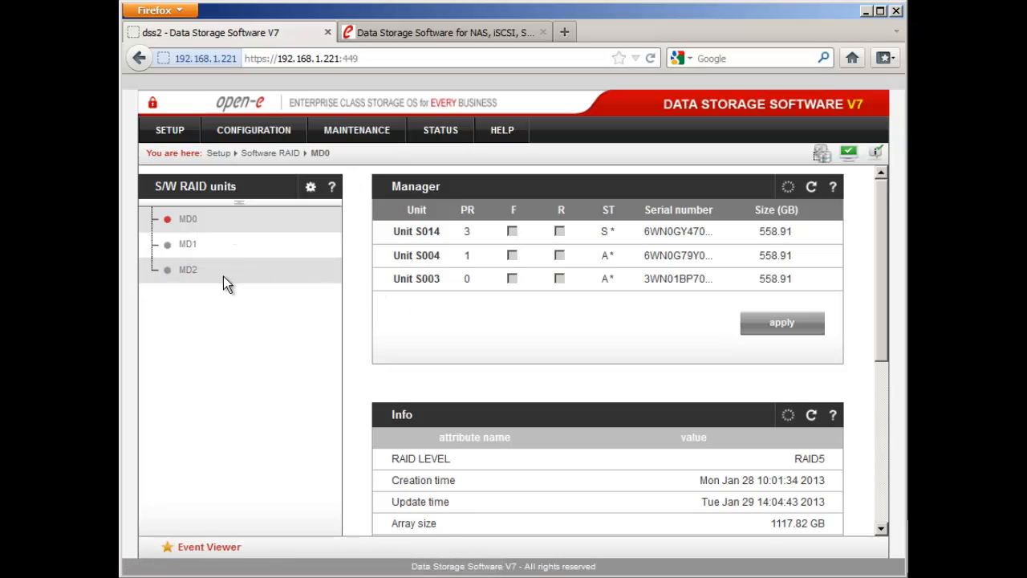
# Add Unit S011 as a spare for MD1 (RAID1) in the Software RAID setup and check the unit list
pyautogui.click(229, 189)
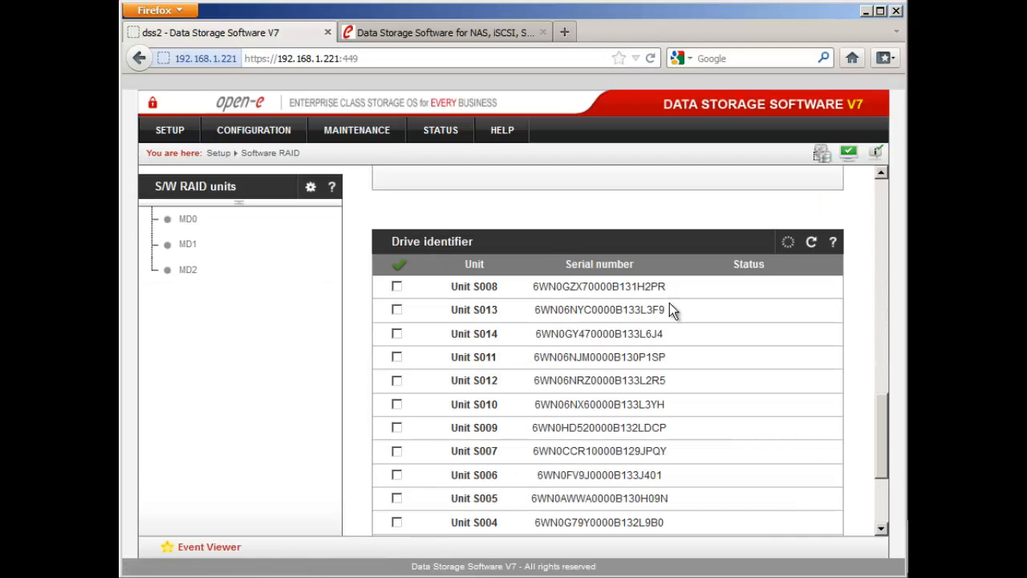
pyautogui.scroll(-3, 669, 303)
pyautogui.scroll(10, 669, 302)
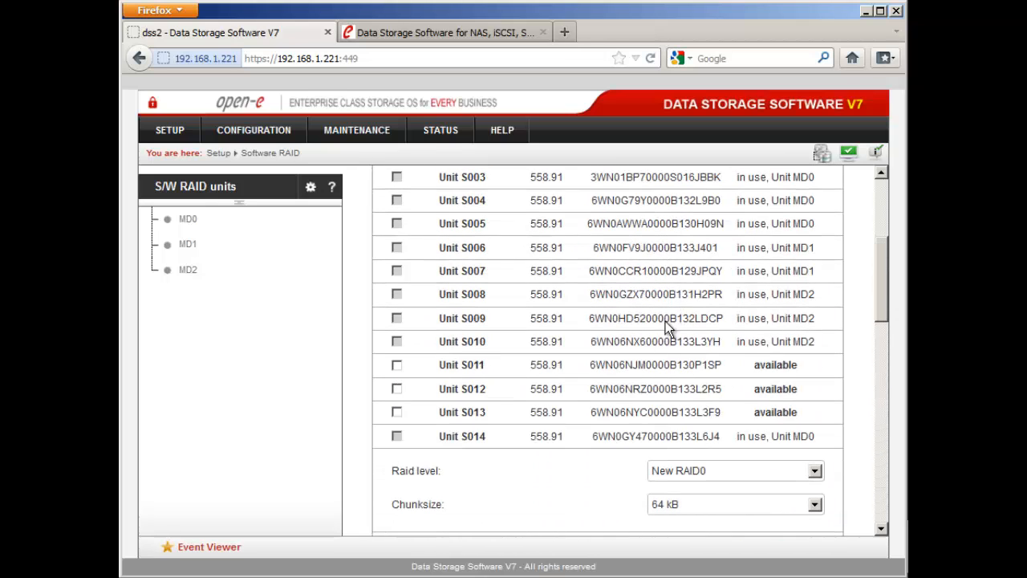
pyautogui.click(396, 365)
pyautogui.scroll(-2, 836, 393)
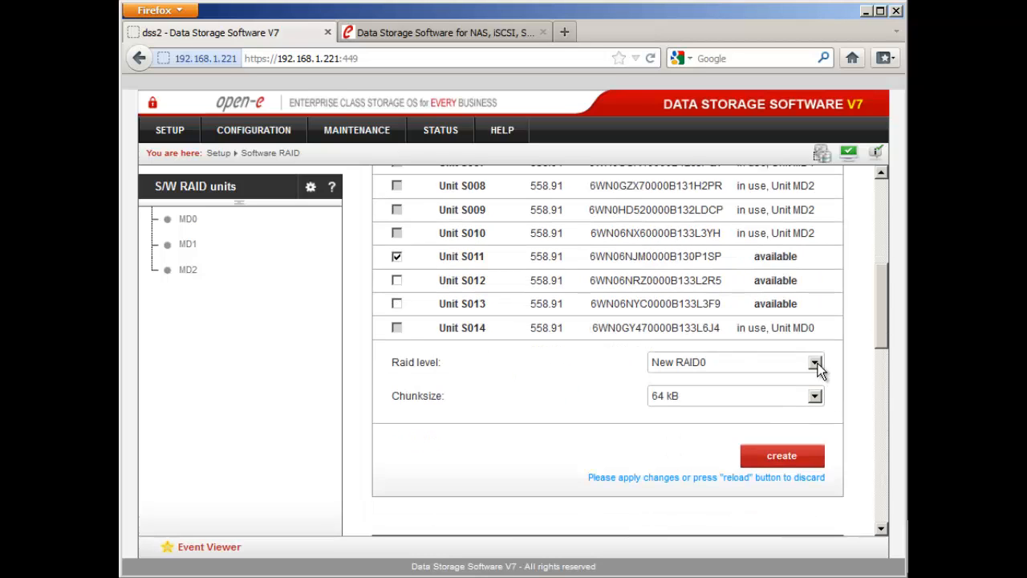
pyautogui.click(814, 363)
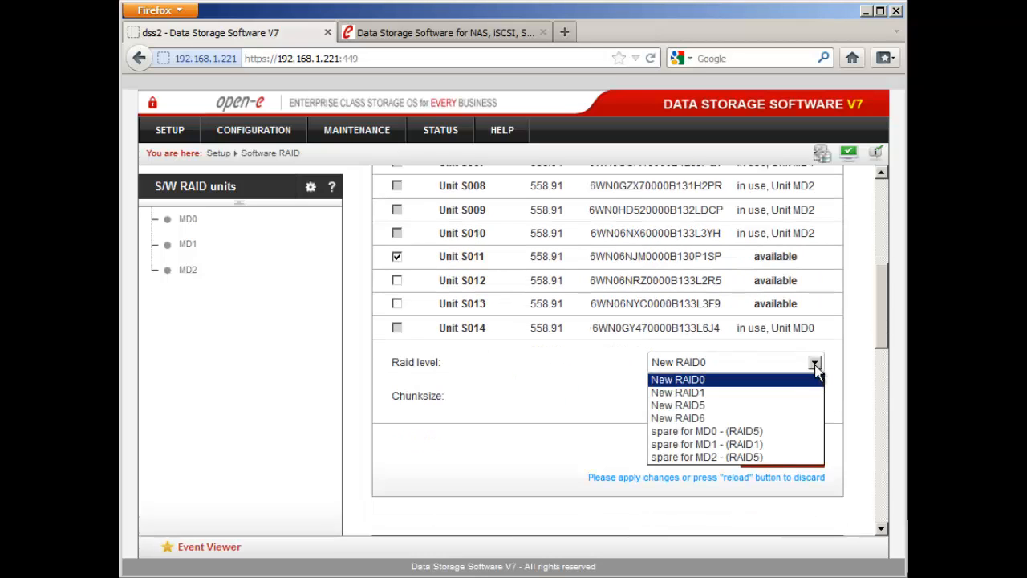
pyautogui.click(710, 444)
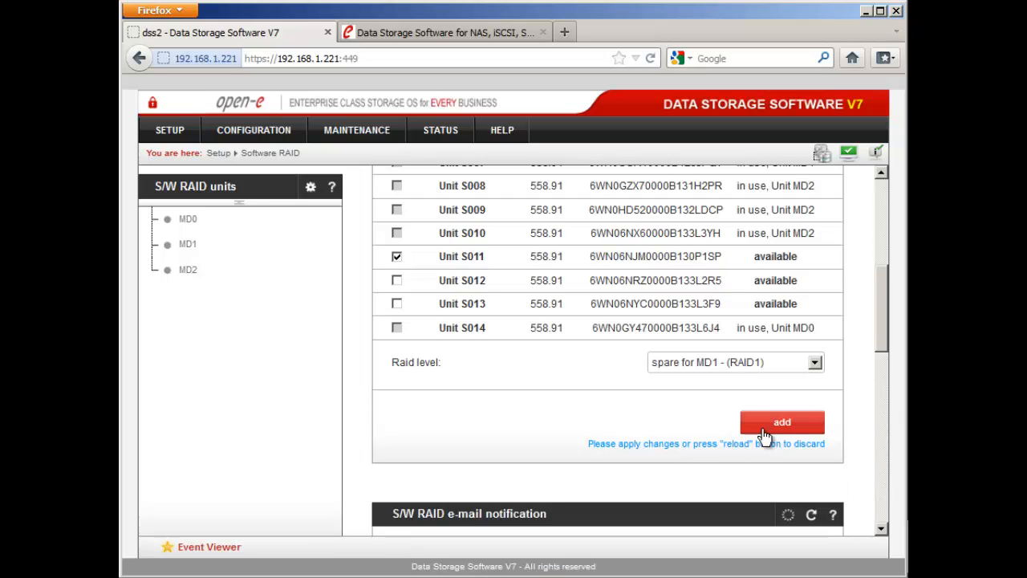
pyautogui.click(767, 427)
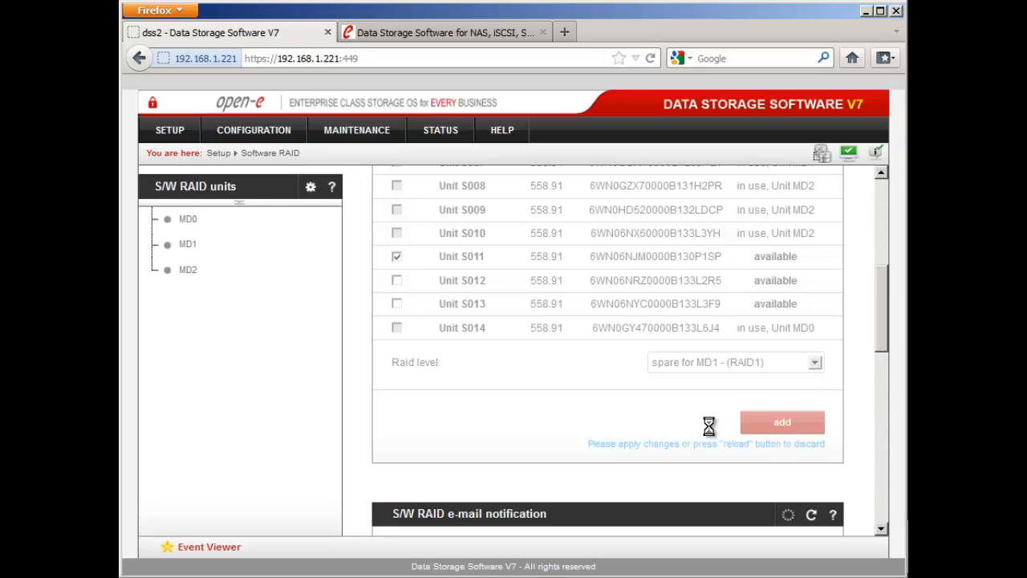
pyautogui.click(186, 277)
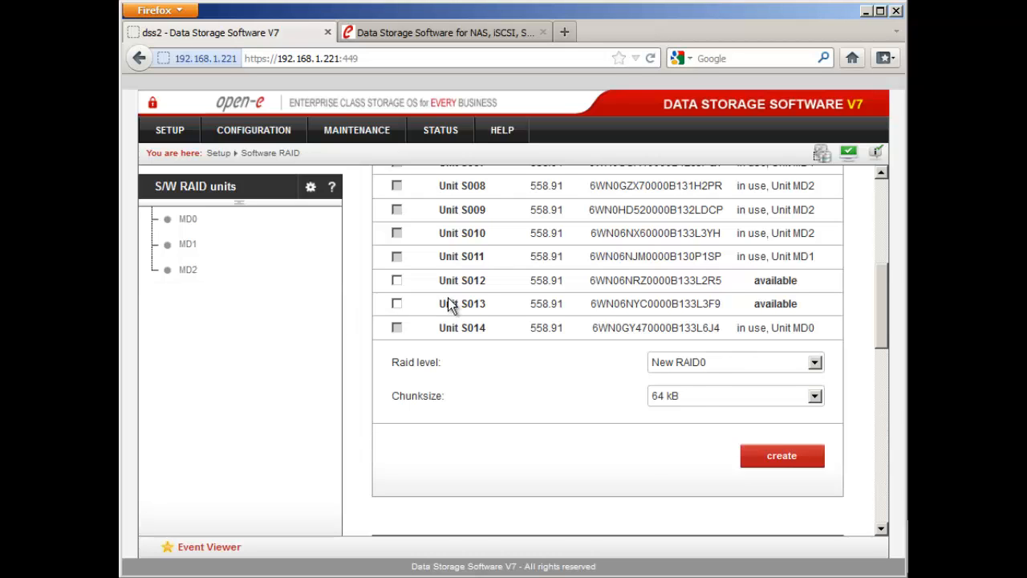
pyautogui.scroll(3, 447, 297)
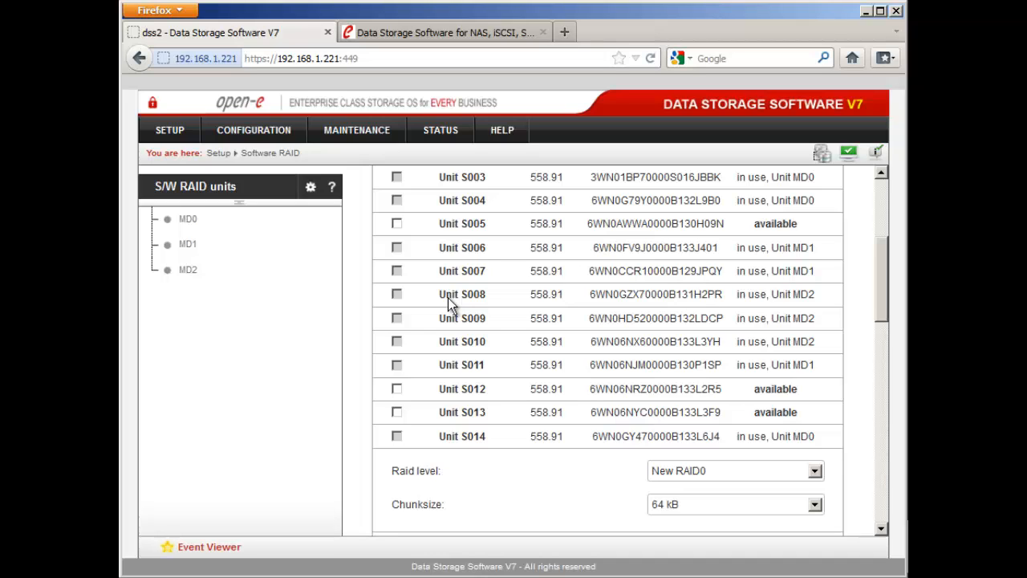
# Open unit MD1, examine the states of its member units and open the help for its Manager function
pyautogui.click(184, 254)
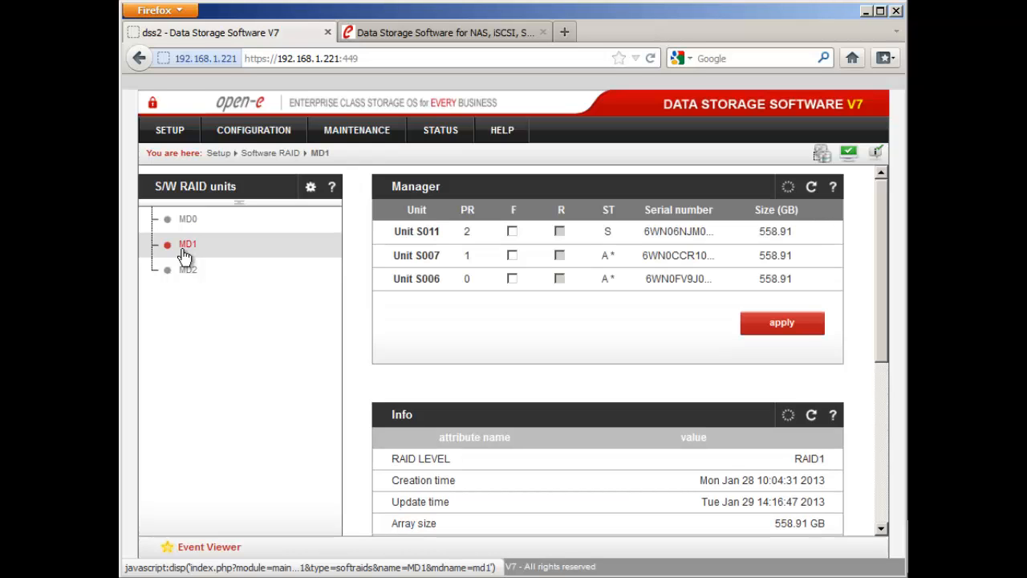
pyautogui.click(613, 255)
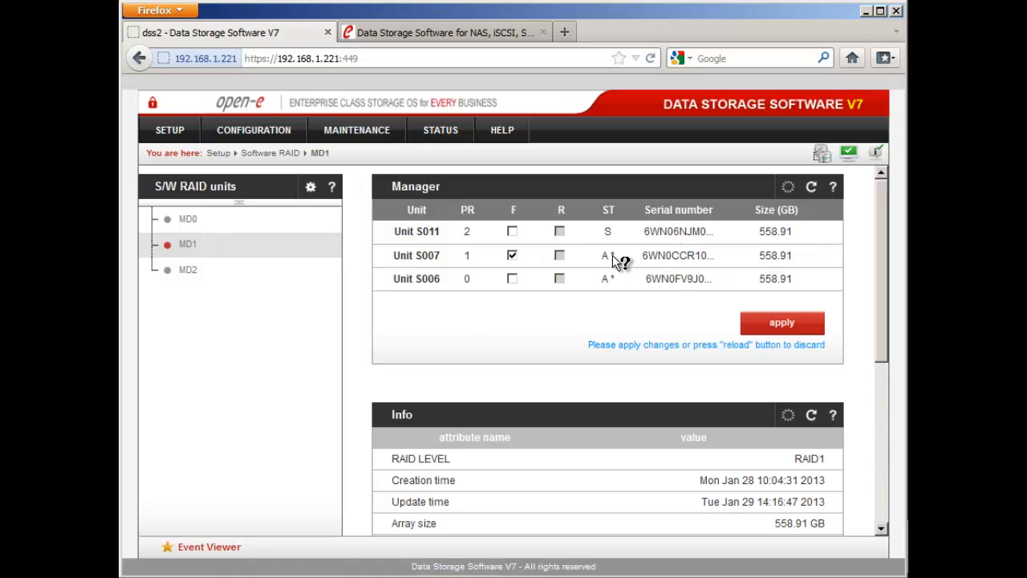
pyautogui.click(614, 257)
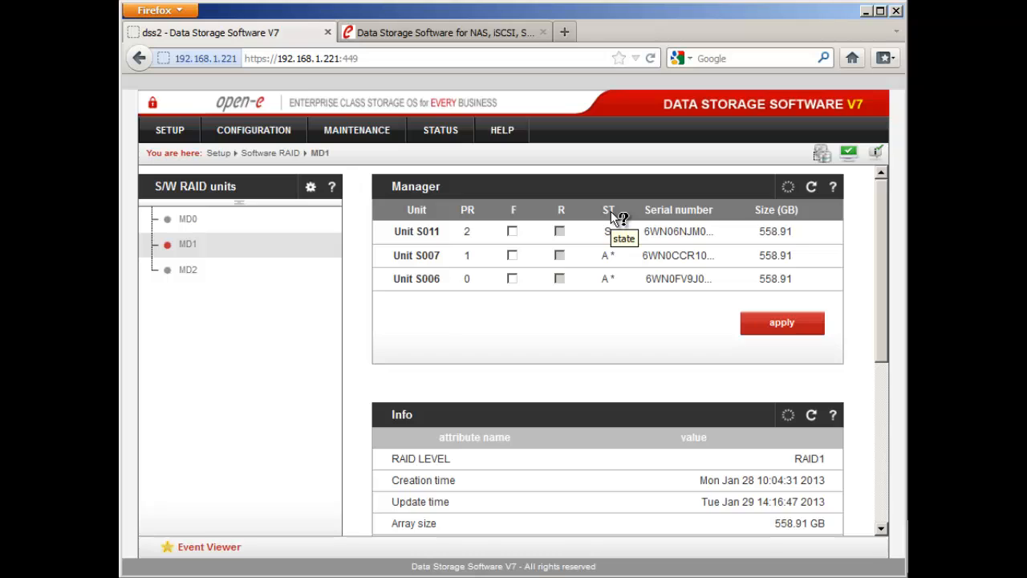
pyautogui.click(834, 188)
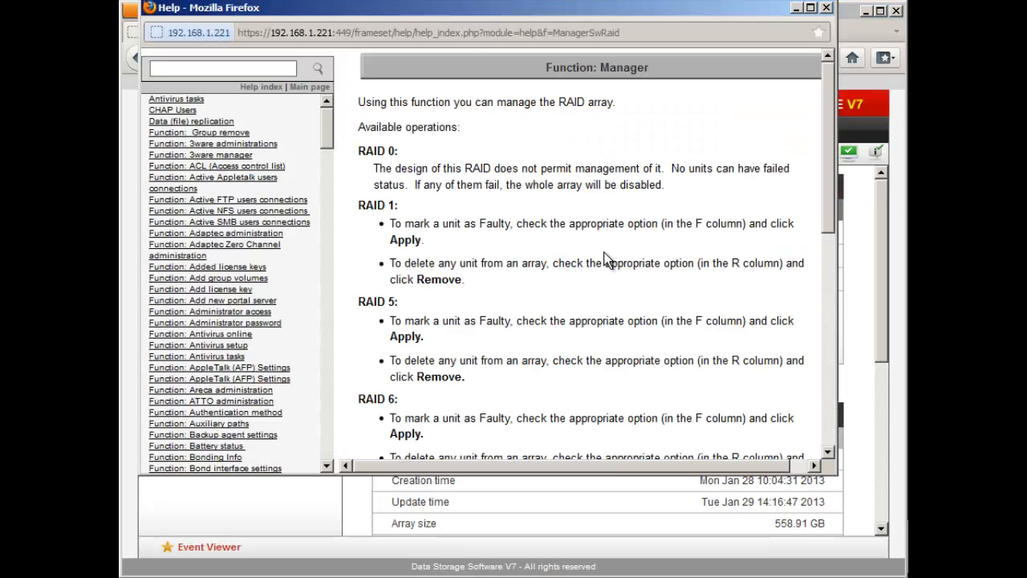
# Read the Manager function help on faulty and removed units, RAID notation and limitations, and close it
pyautogui.scroll(-5, 623, 265)
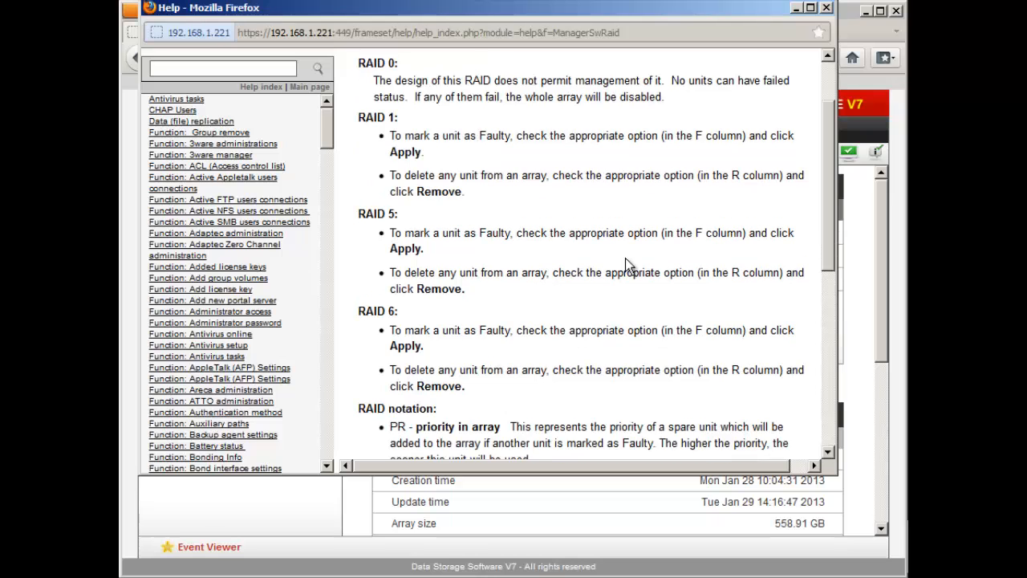
pyautogui.scroll(-7, 625, 258)
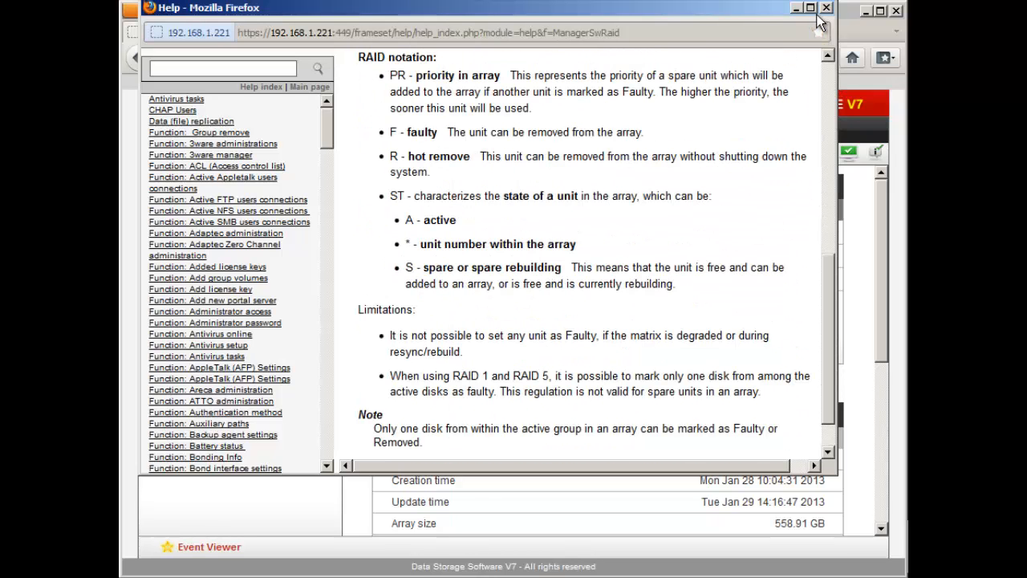
pyautogui.click(826, 8)
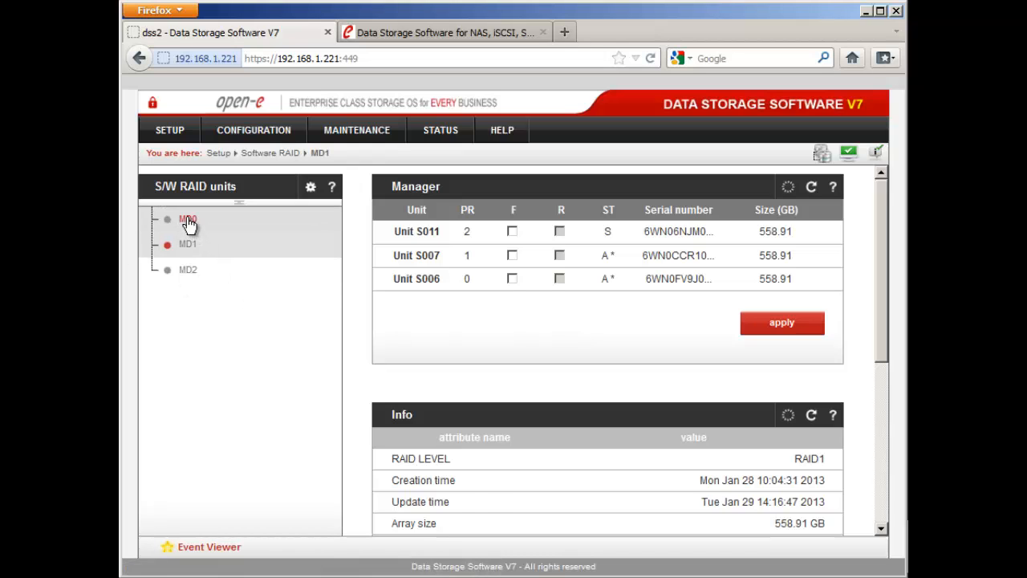
# Examine the RAID state, recovery progress and removal option of MD0, and check the same details for MD1
pyautogui.click(188, 220)
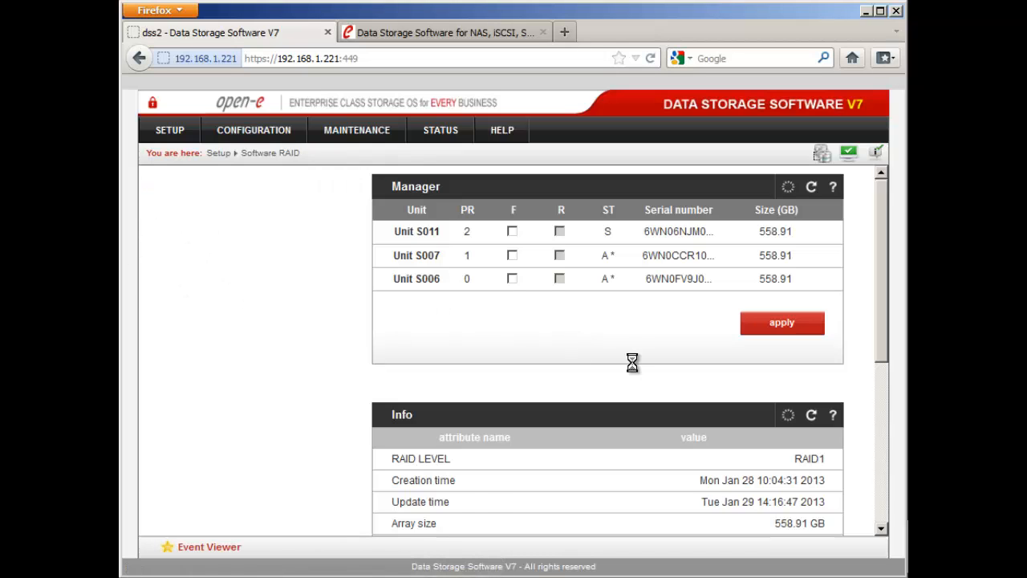
pyautogui.scroll(-5, 632, 362)
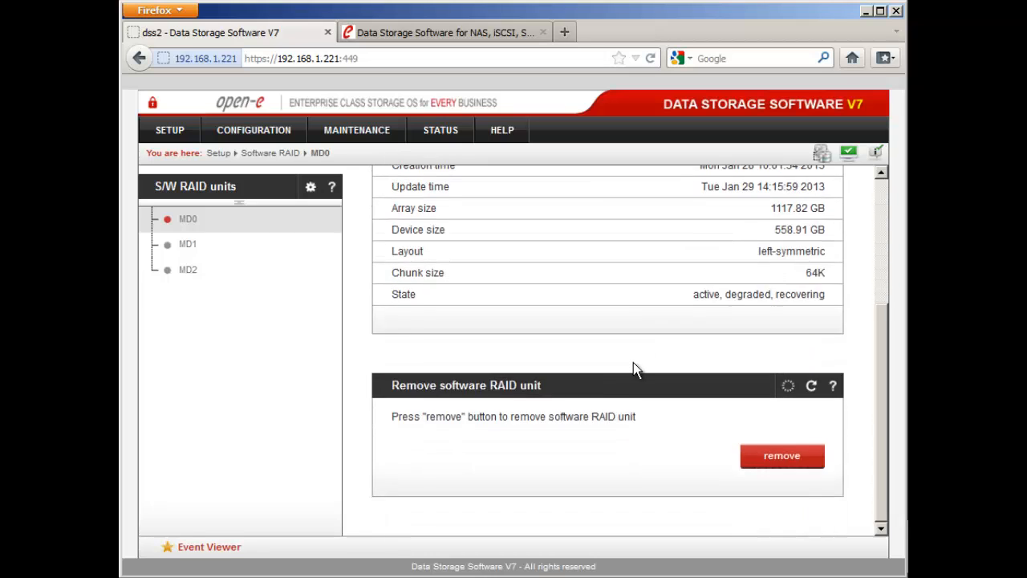
pyautogui.scroll(-2, 633, 368)
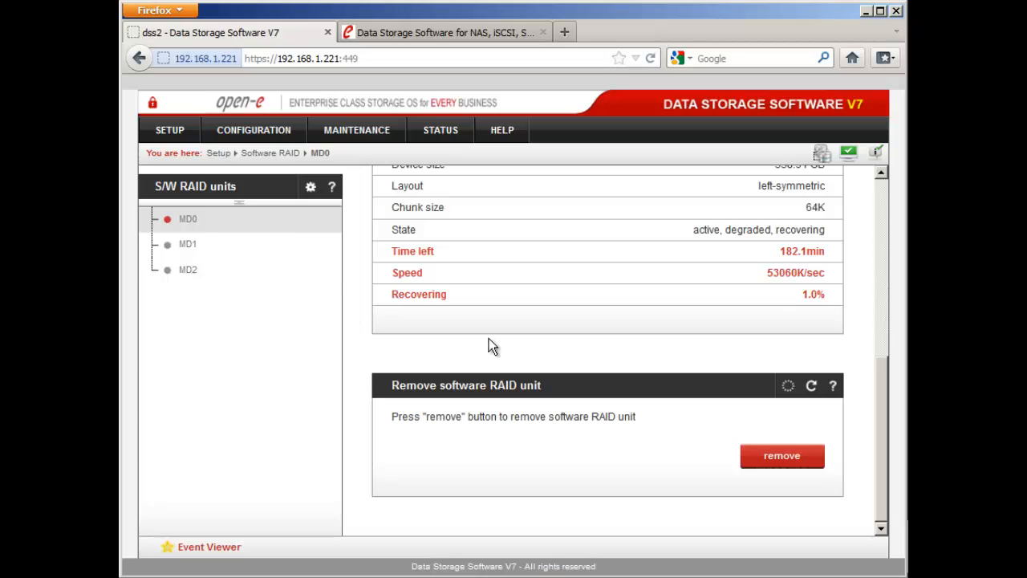
pyautogui.click(186, 246)
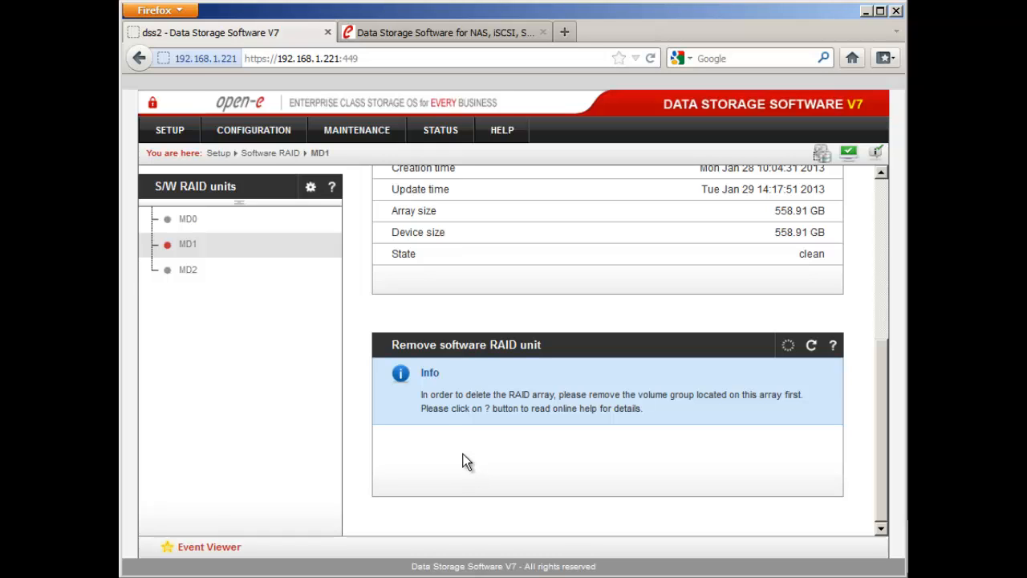
# Open the Administrator settings and examine the Remote console access configuration
pyautogui.click(183, 132)
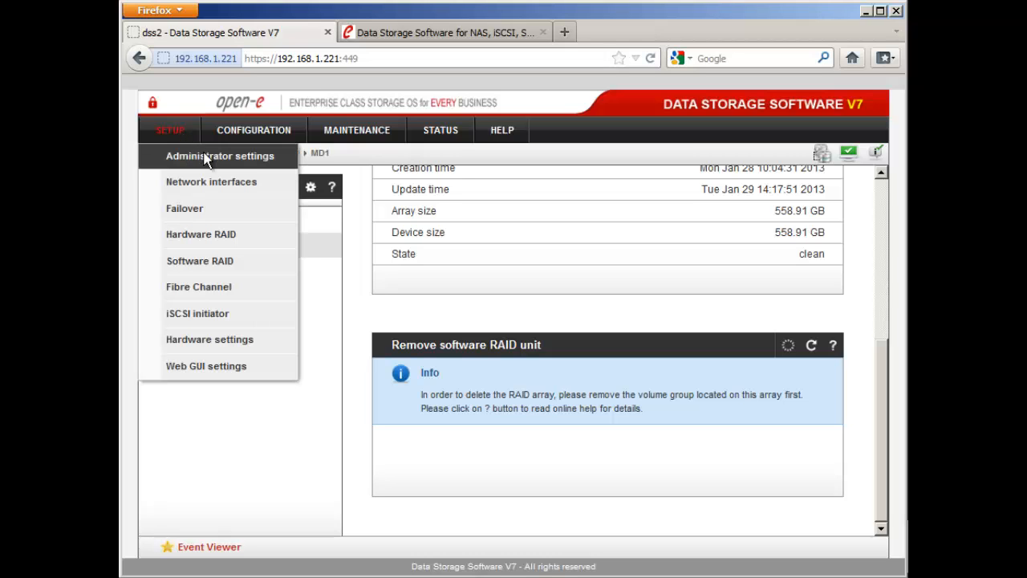
pyautogui.click(242, 157)
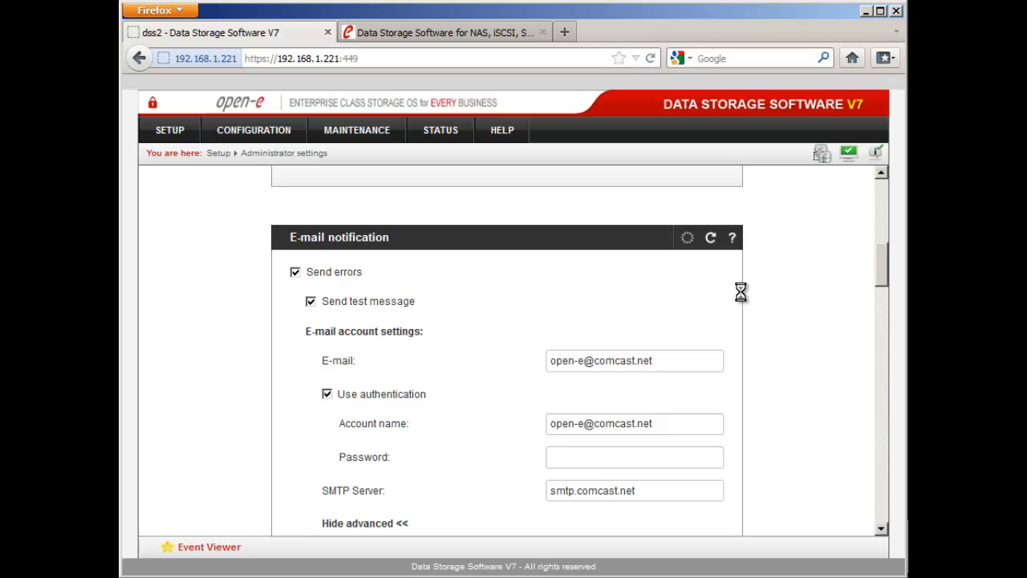
pyautogui.scroll(-20, 747, 295)
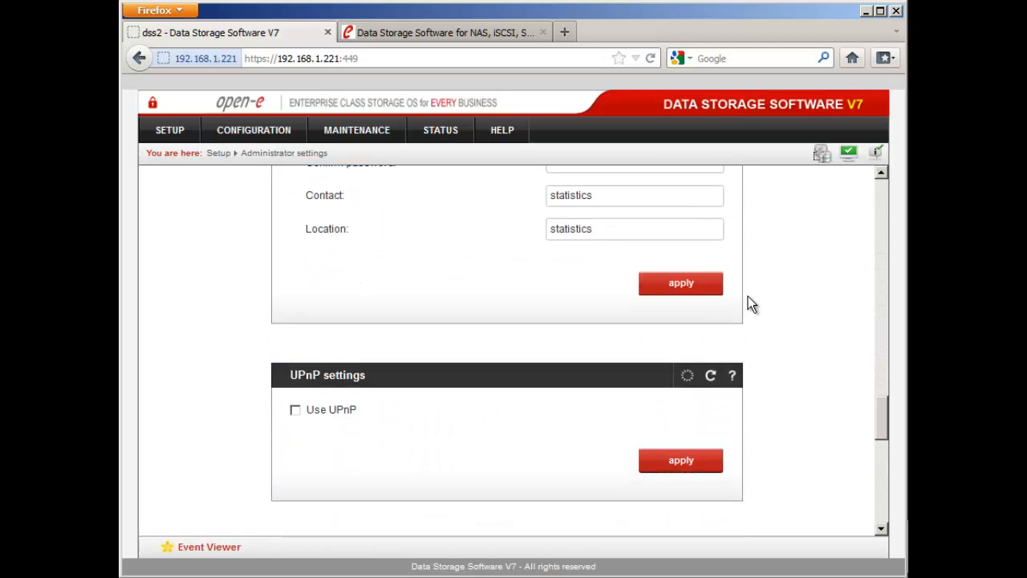
pyautogui.scroll(3, 748, 305)
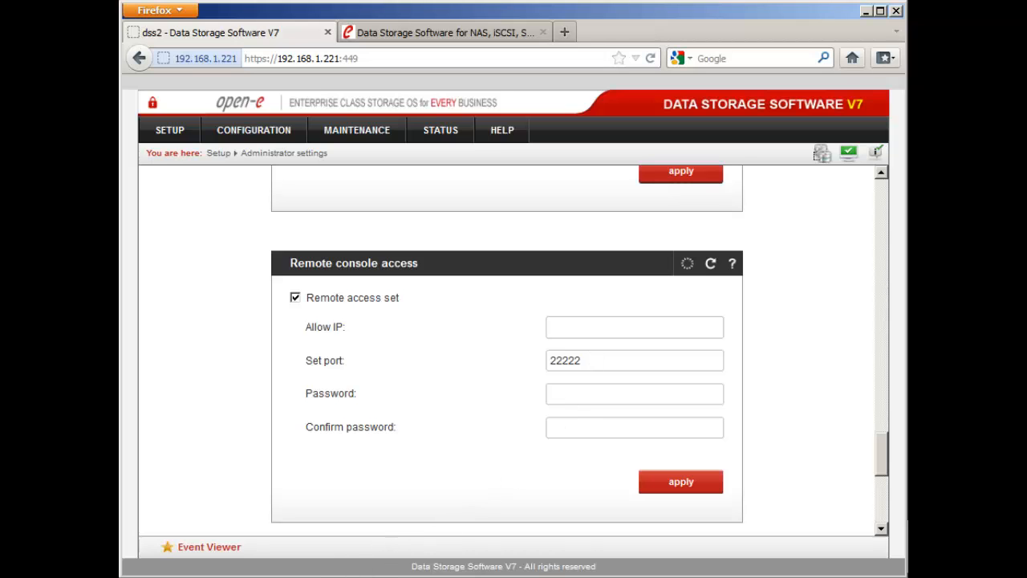
# Switch to the PuTTY console session for 192.168.1.221
pyautogui.click(351, 576)
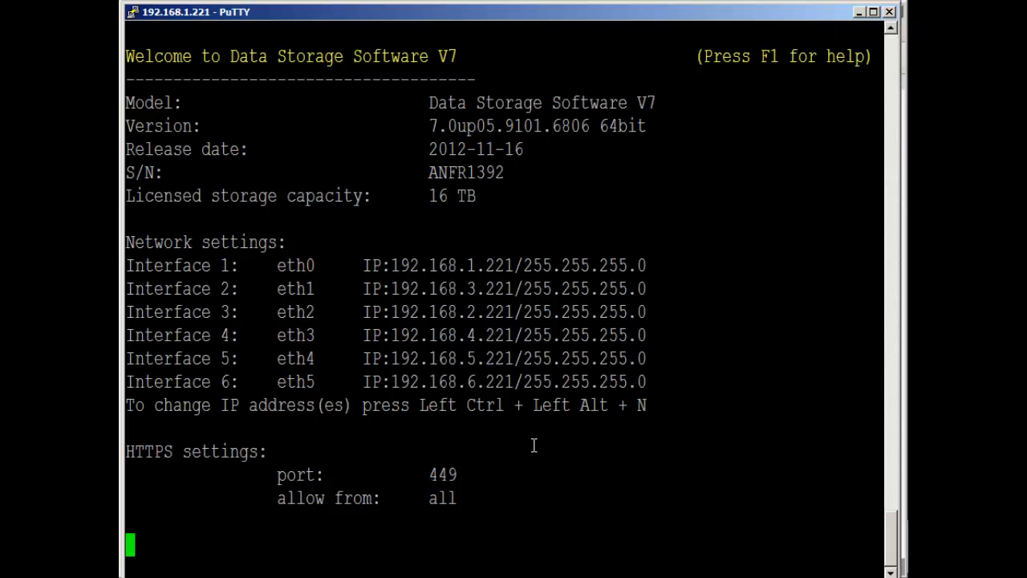
pyautogui.click(350, 577)
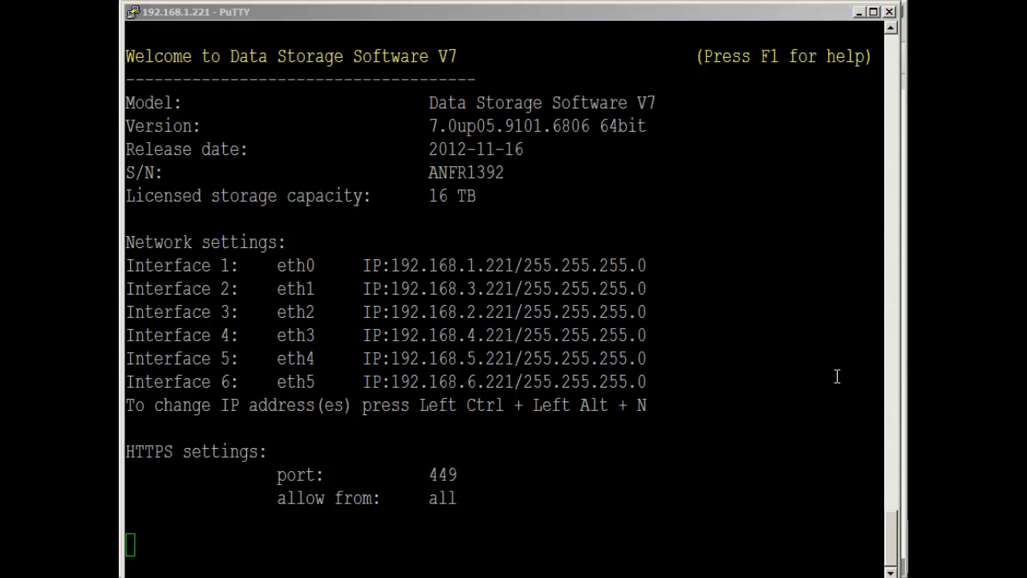
pyautogui.click(786, 446)
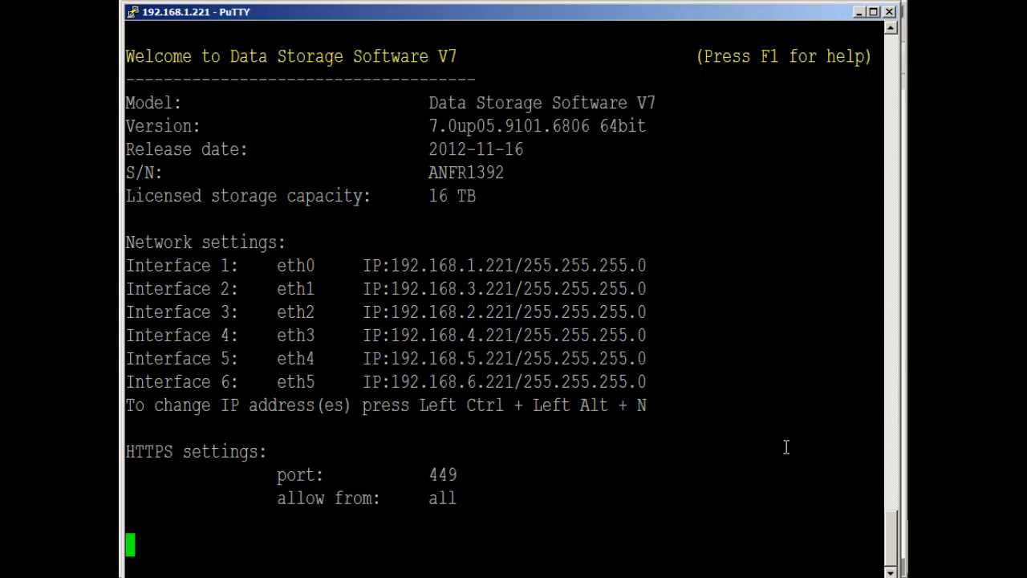
pyautogui.hotkey('ctrl', 'alt', 'h')
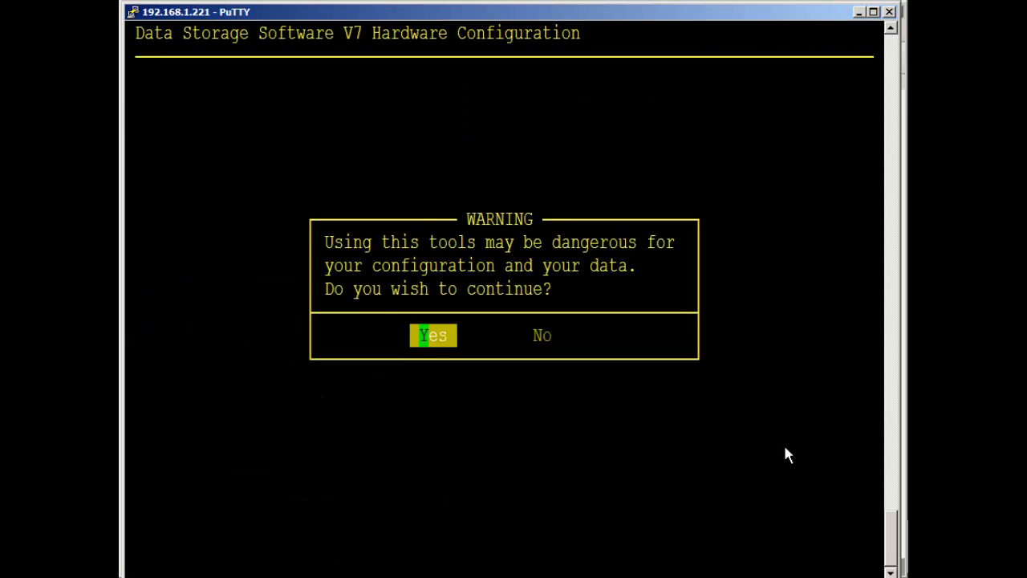
pyautogui.press('Return')
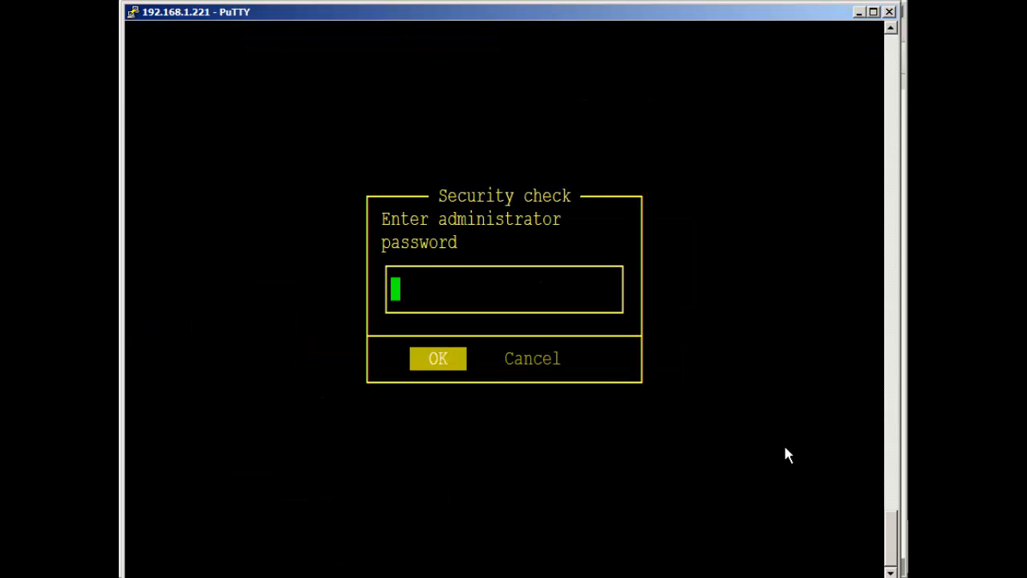
pyautogui.press('Return')
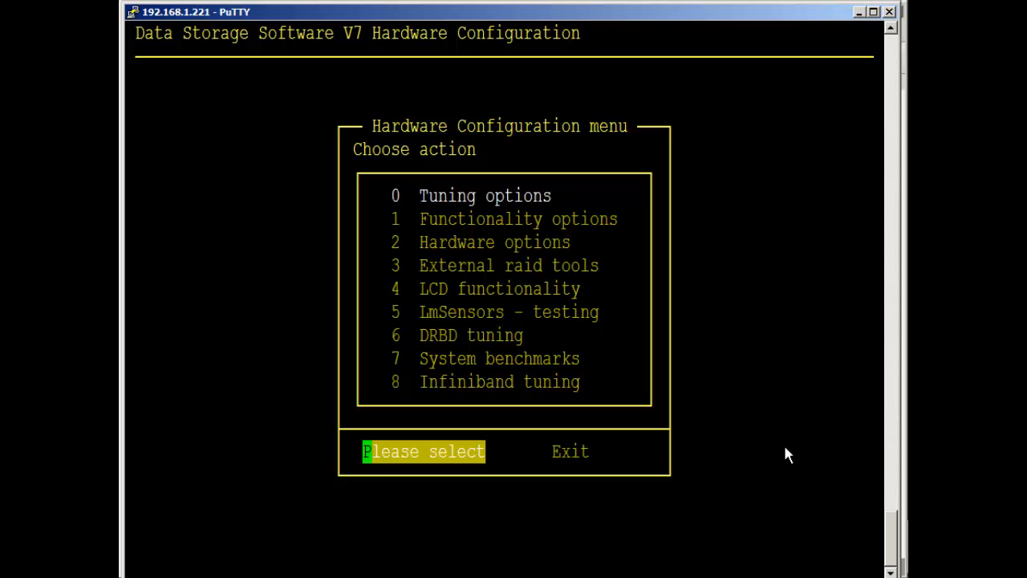
pyautogui.press('Tab')
pyautogui.press('Return')
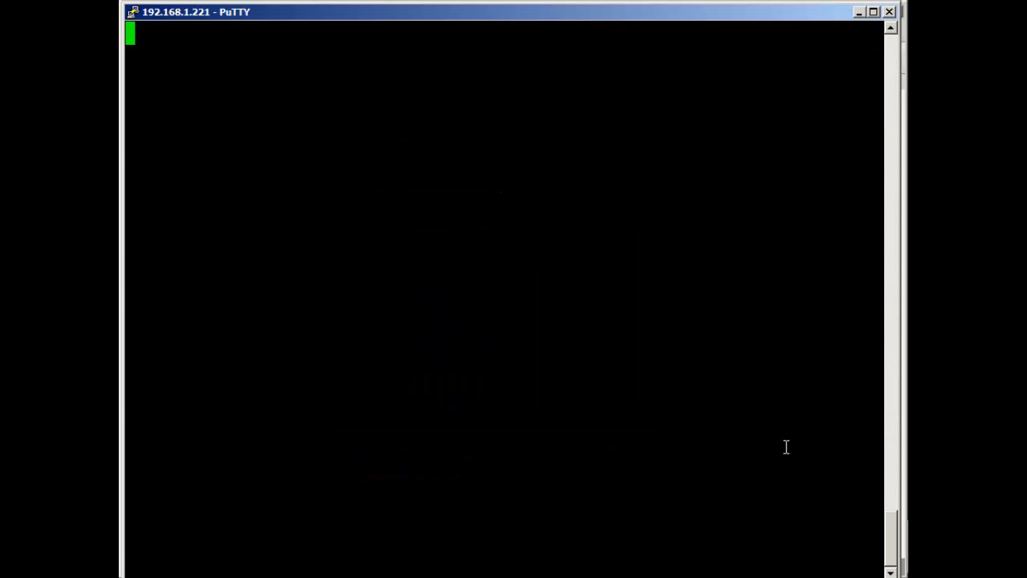
# Open the console's Extended tools, accepting the warning and confirming the administrator password
pyautogui.hotkey('ctrl', 'alt', 'x')
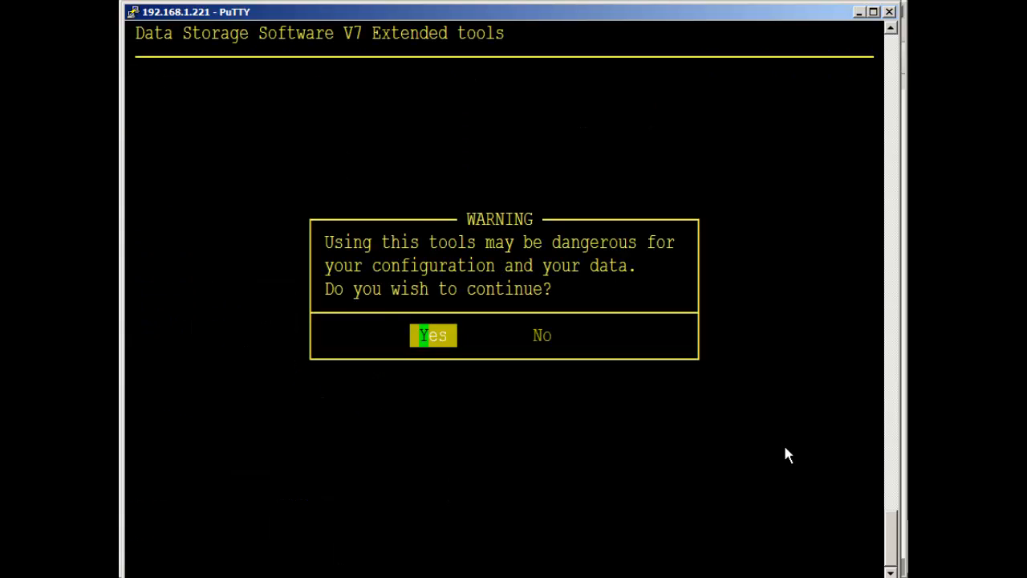
pyautogui.press('Return')
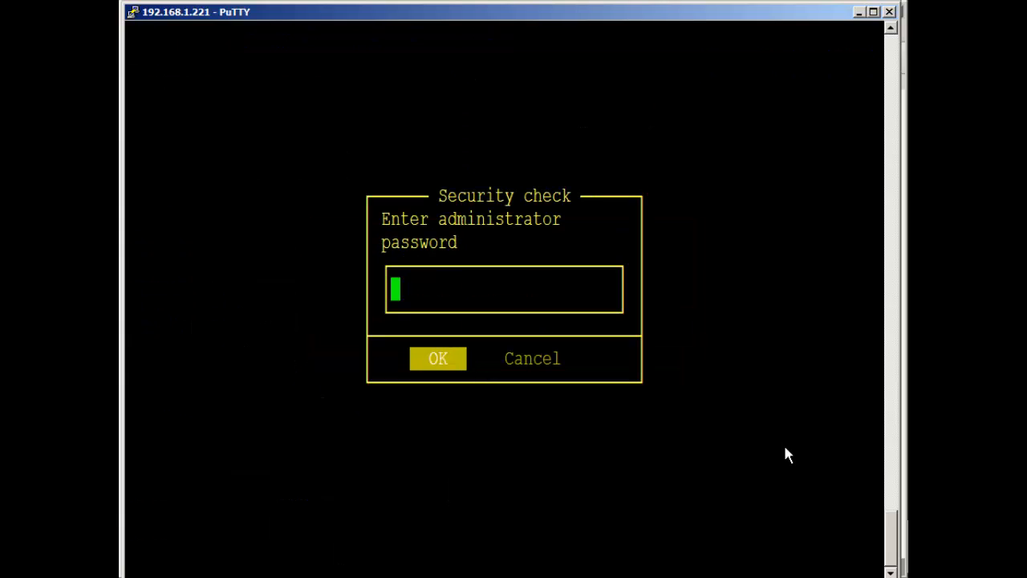
pyautogui.press('Return')
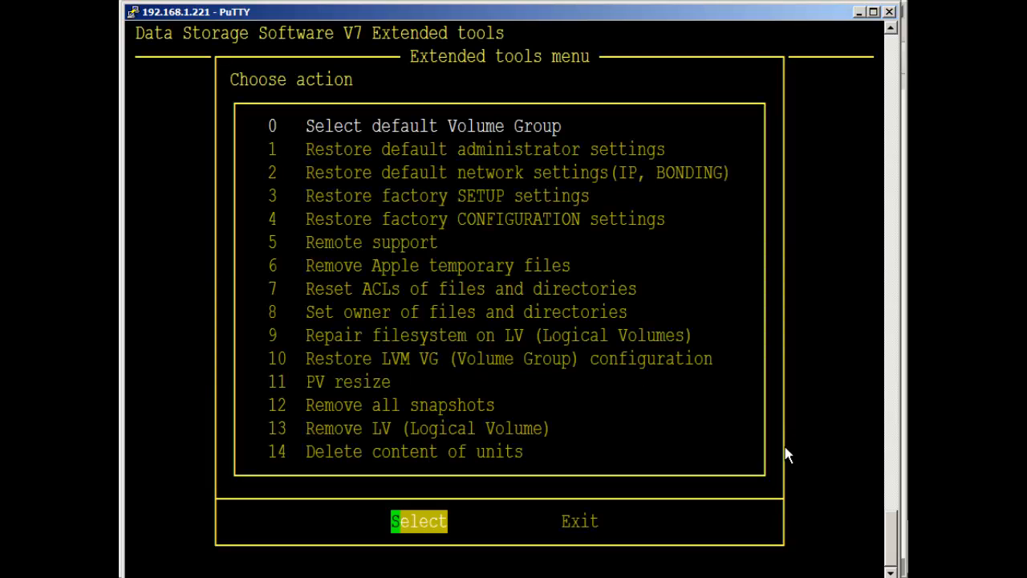
# Open Delete content of units from the Extended tools, confirming the administrator password, and examine the units that can be cleared
pyautogui.press('Down')
pyautogui.press('Down')
pyautogui.press('Down')
pyautogui.press('Down')
pyautogui.press('Down')
pyautogui.press('Down')
pyautogui.press('Down')
pyautogui.press('Down')
pyautogui.press('Down')
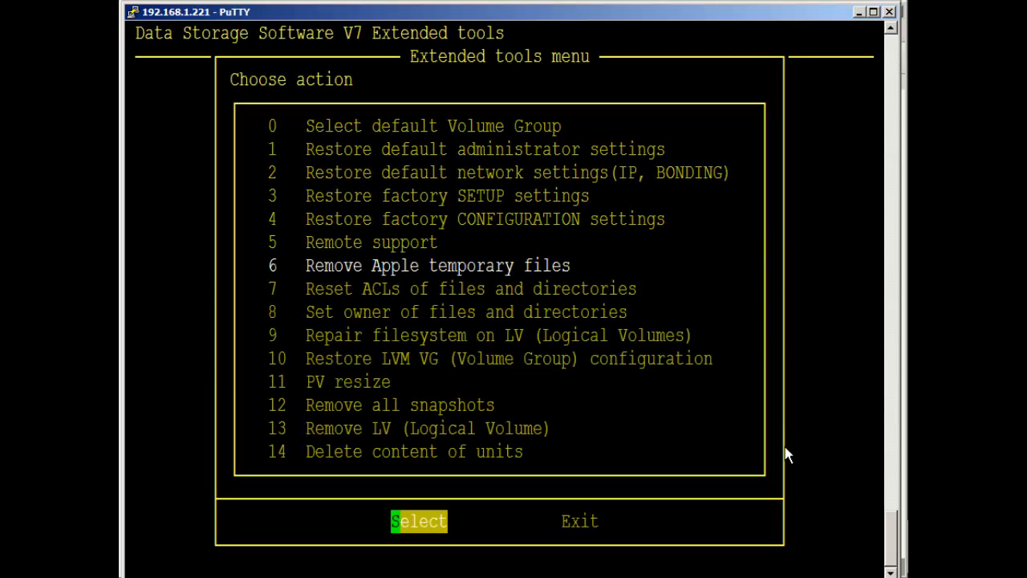
pyautogui.press('Down')
pyautogui.press('Down')
pyautogui.press('Down')
pyautogui.press('Down')
pyautogui.press('Down')
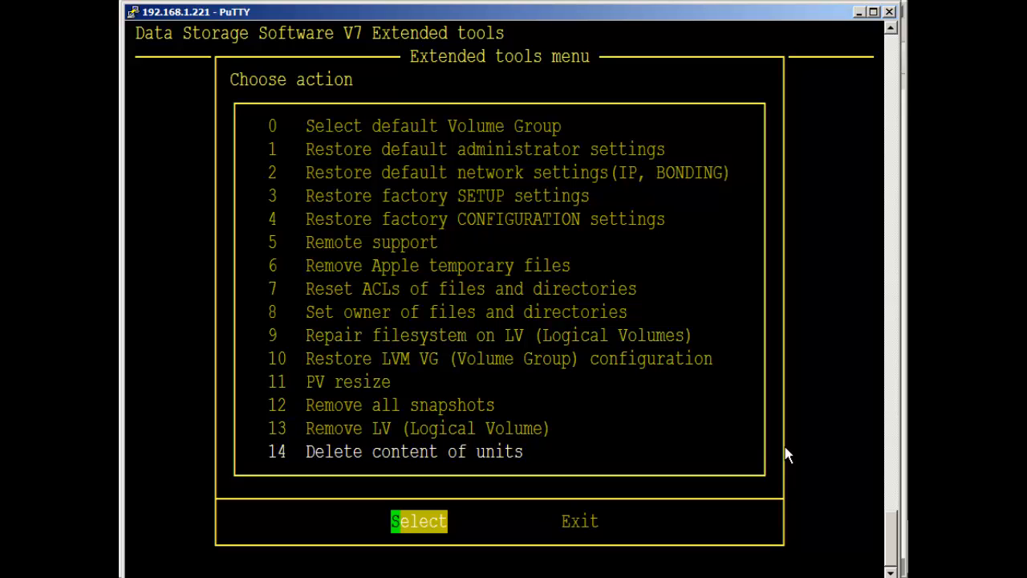
pyautogui.press('Return')
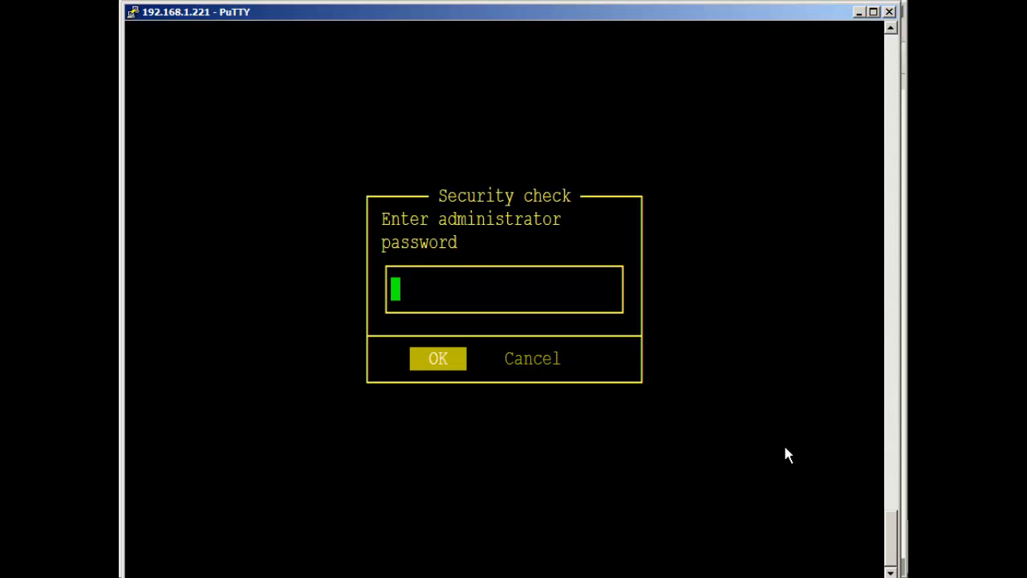
pyautogui.press('Return')
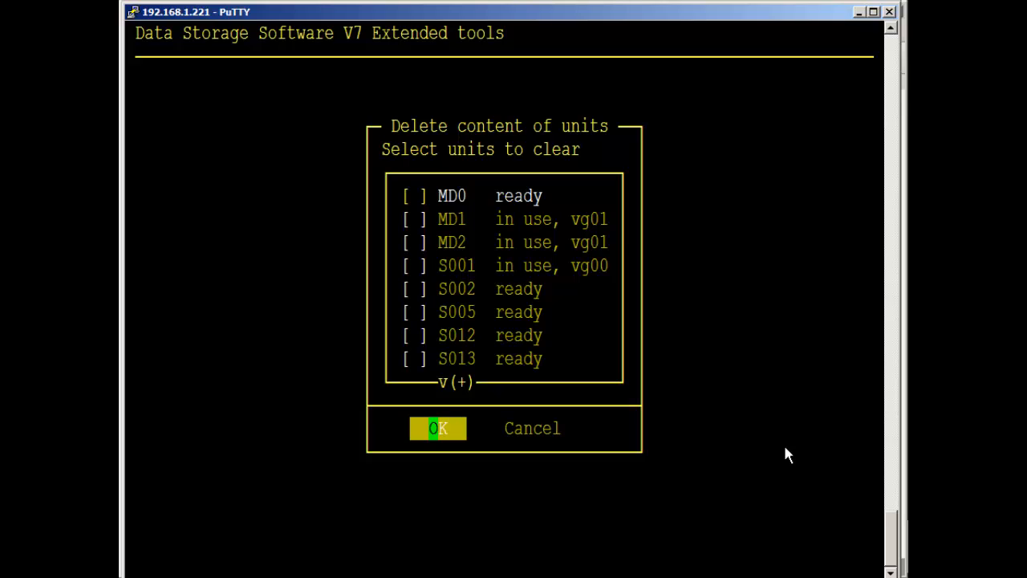
# Leave the list of units to clear and exit the Extended tools to the console welcome screen
pyautogui.press('space')
pyautogui.press('Tab')
pyautogui.press('Return')
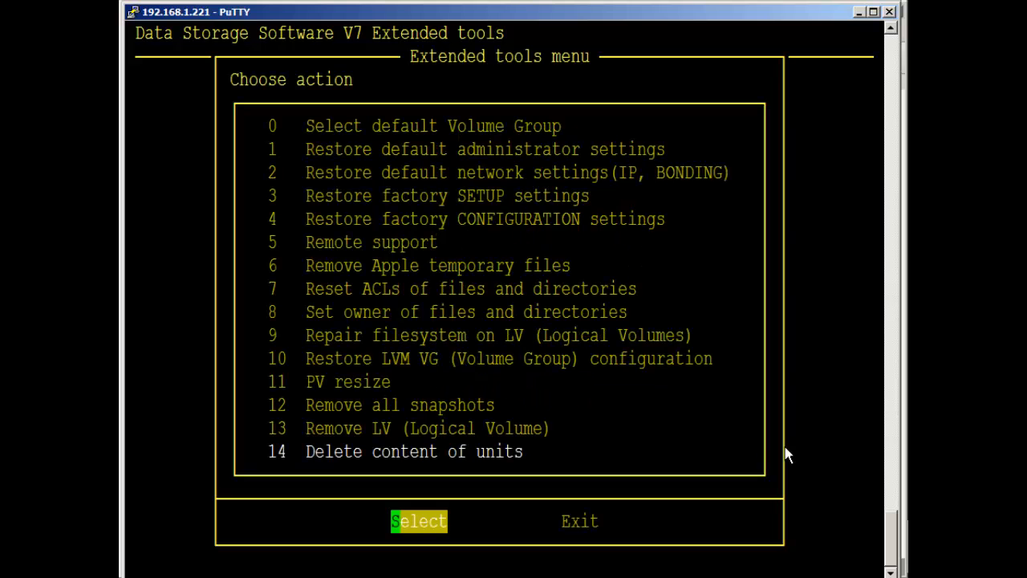
pyautogui.press('Tab')
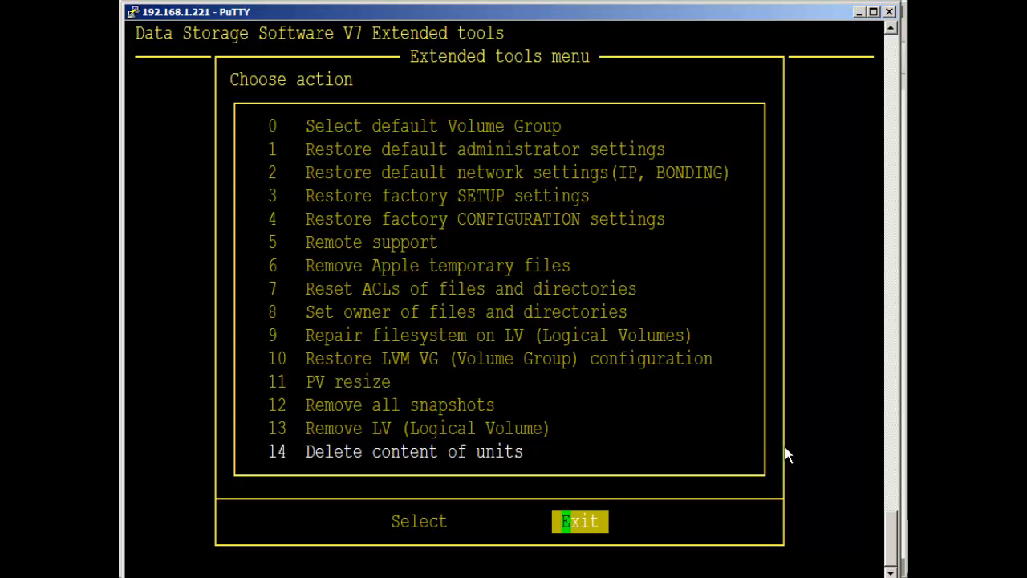
pyautogui.press('Return')
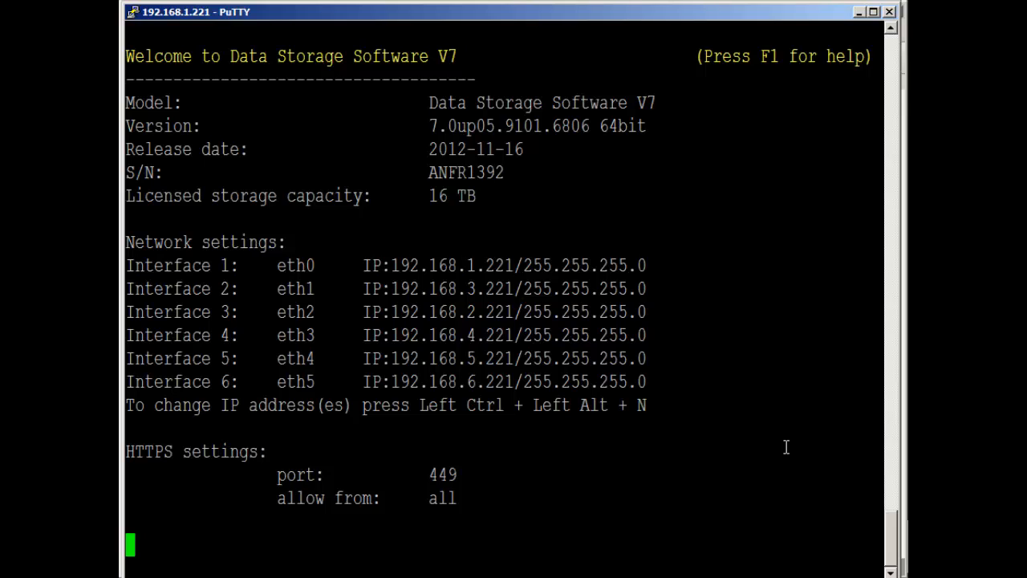
# Open the console's Hardware Configuration tools, accepting the warning and confirming the administrator password
pyautogui.hotkey('ctrl', 'alt', 'w')
pyautogui.press('Return')
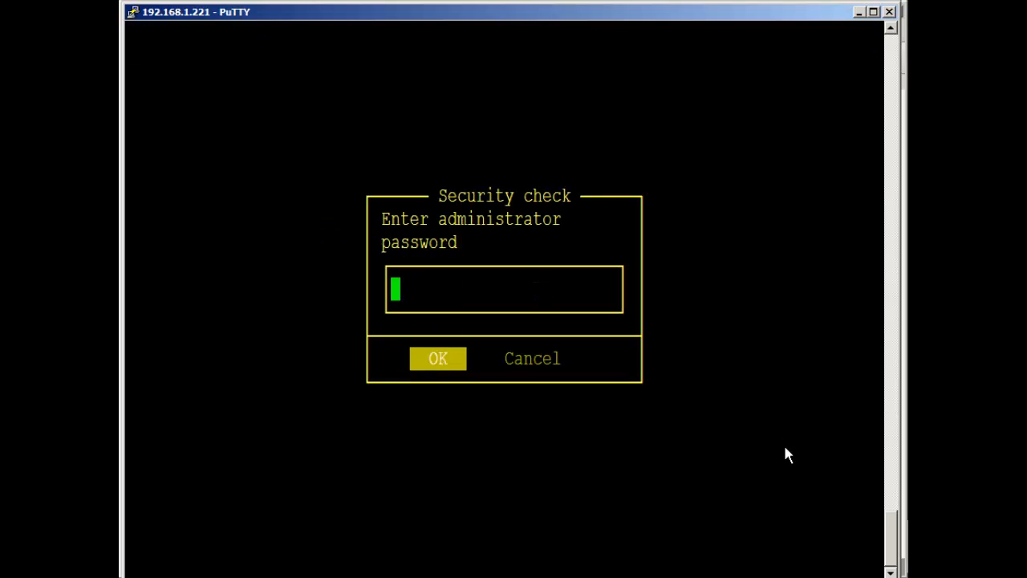
pyautogui.press('Return')
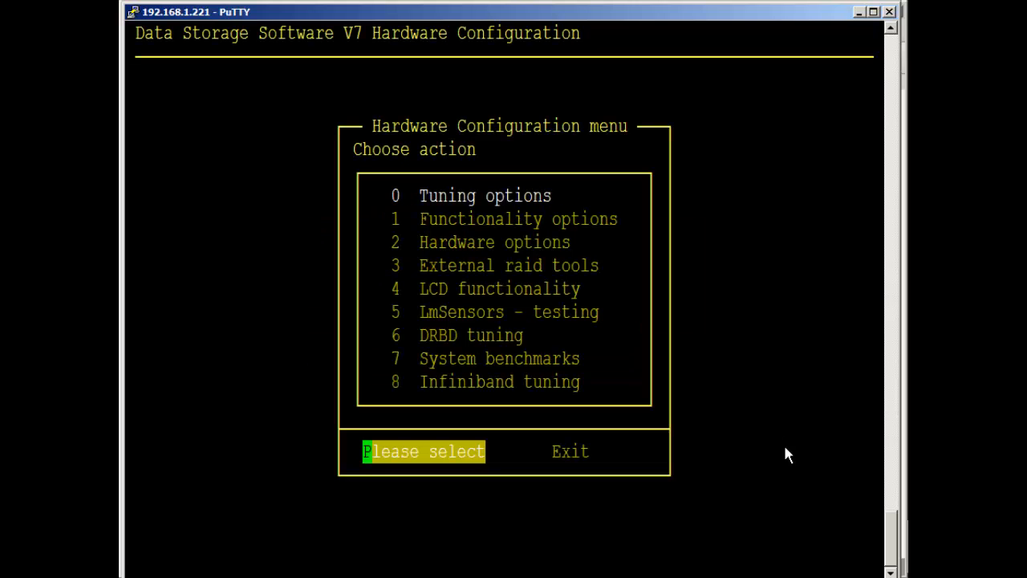
# Open the Disk performance test from the System benchmarks
pyautogui.press('Down')
pyautogui.press('Down')
pyautogui.press('Down')
pyautogui.press('Down')
pyautogui.press('Down')
pyautogui.press('Down')
pyautogui.press('Down')
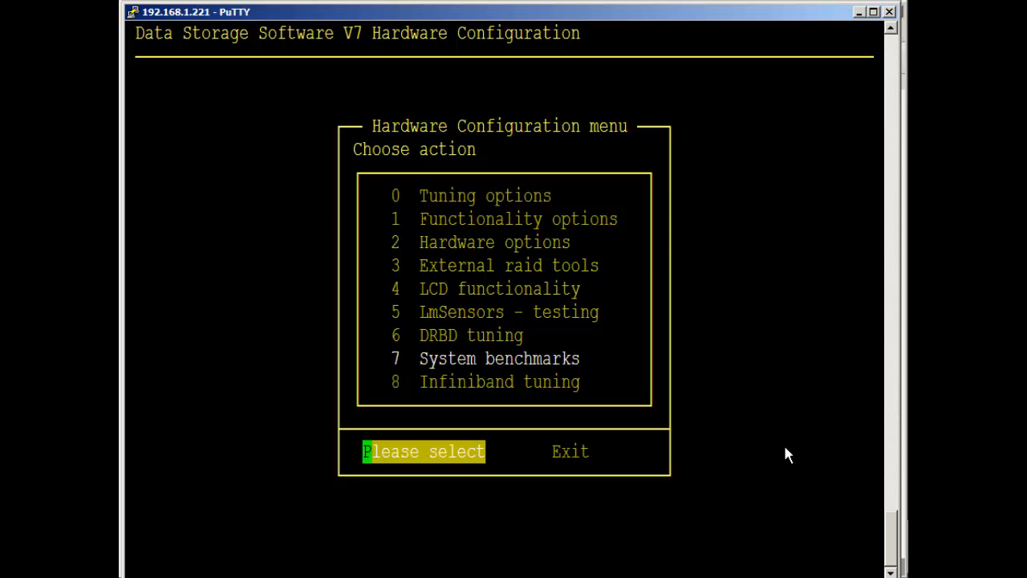
pyautogui.press('Return')
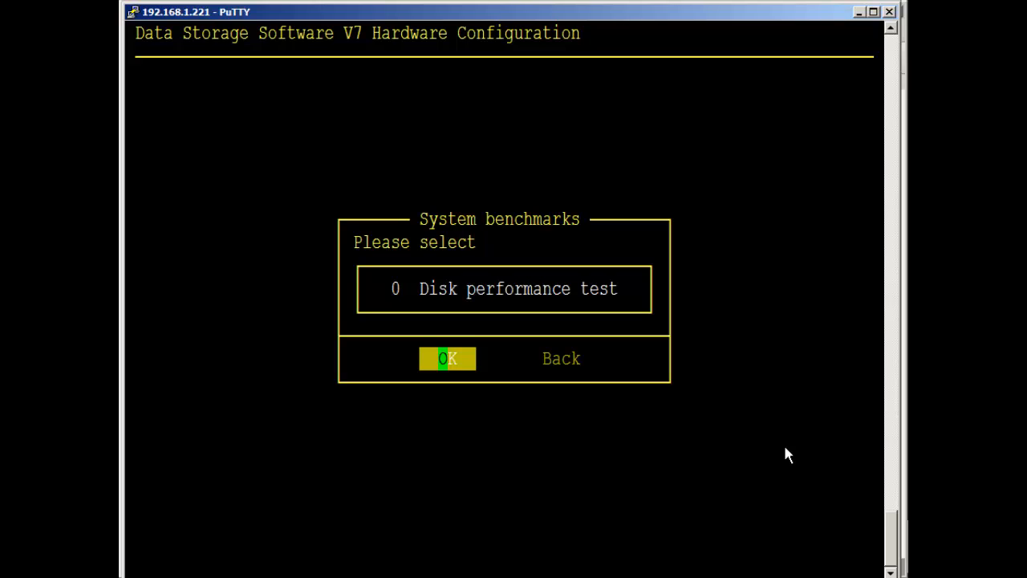
pyautogui.press('Return')
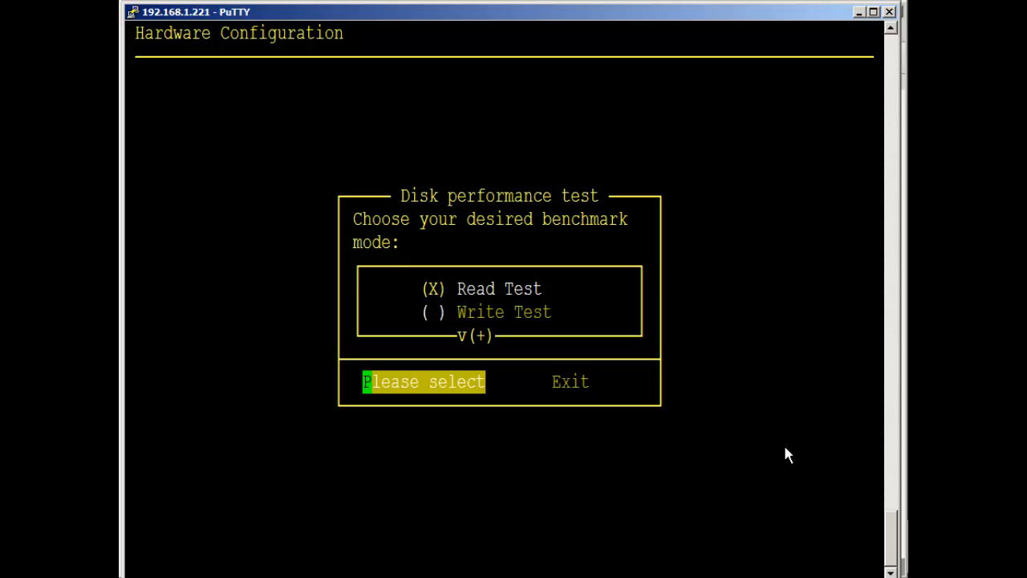
# Choose Write Test as the benchmark mode for the disk performance test
pyautogui.press('Down')
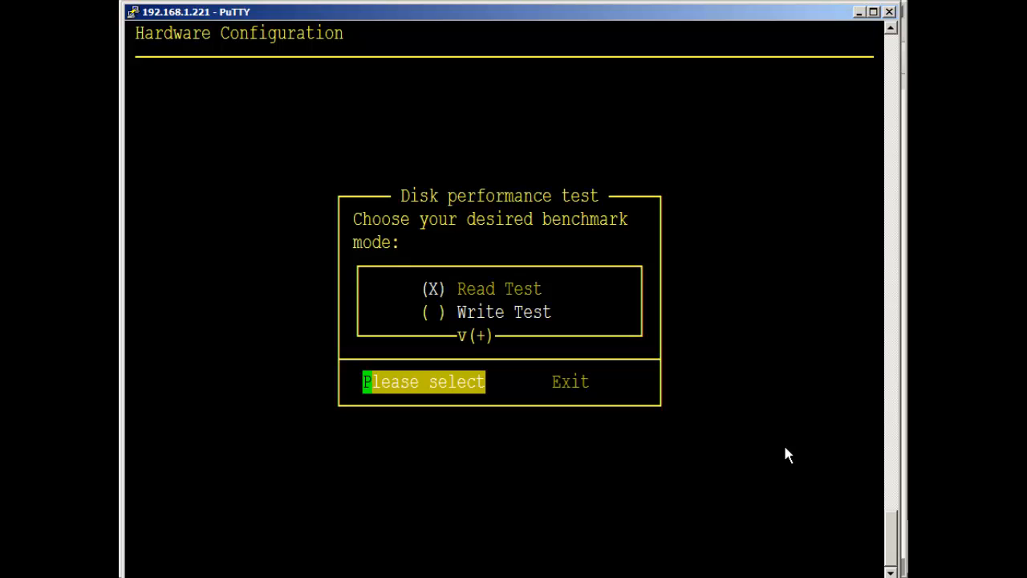
pyautogui.press('space')
pyautogui.press('Return')
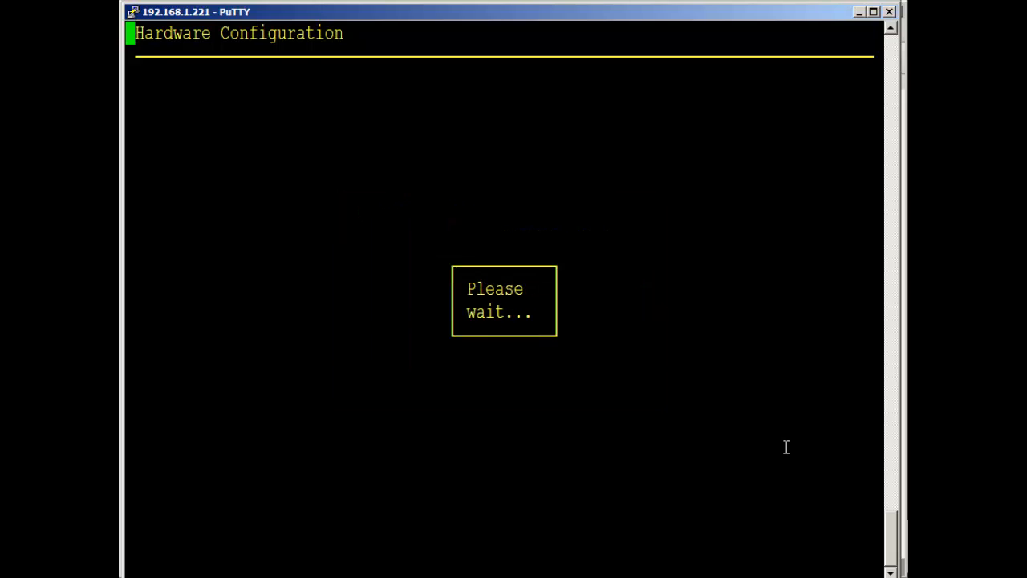
# Look through the list of units available for the write benchmark
pyautogui.press('Down')
pyautogui.press('Down')
pyautogui.press('Down')
pyautogui.press('Down')
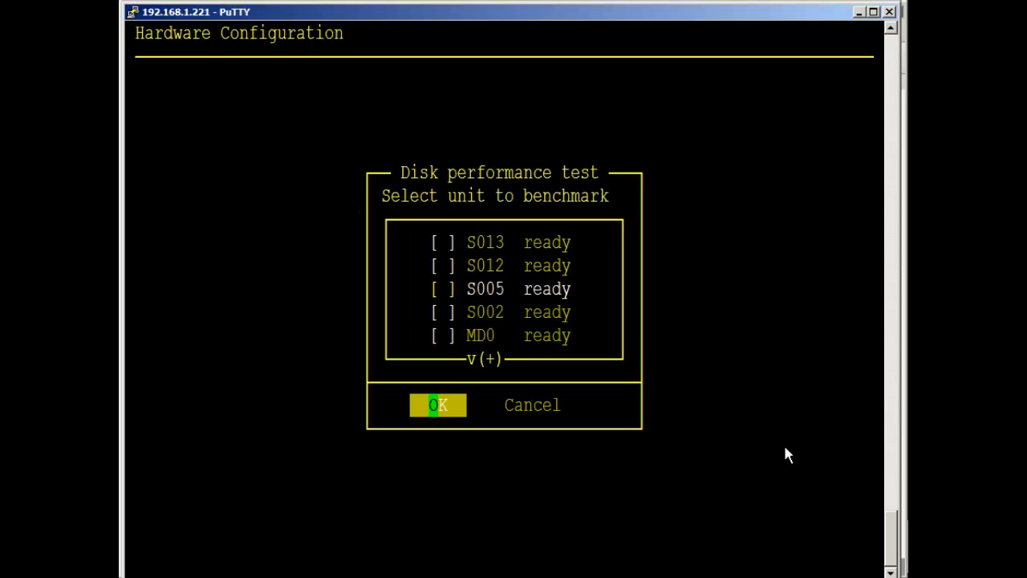
pyautogui.press('Up')
pyautogui.press('Up')
pyautogui.press('Up')
pyautogui.press('Up')
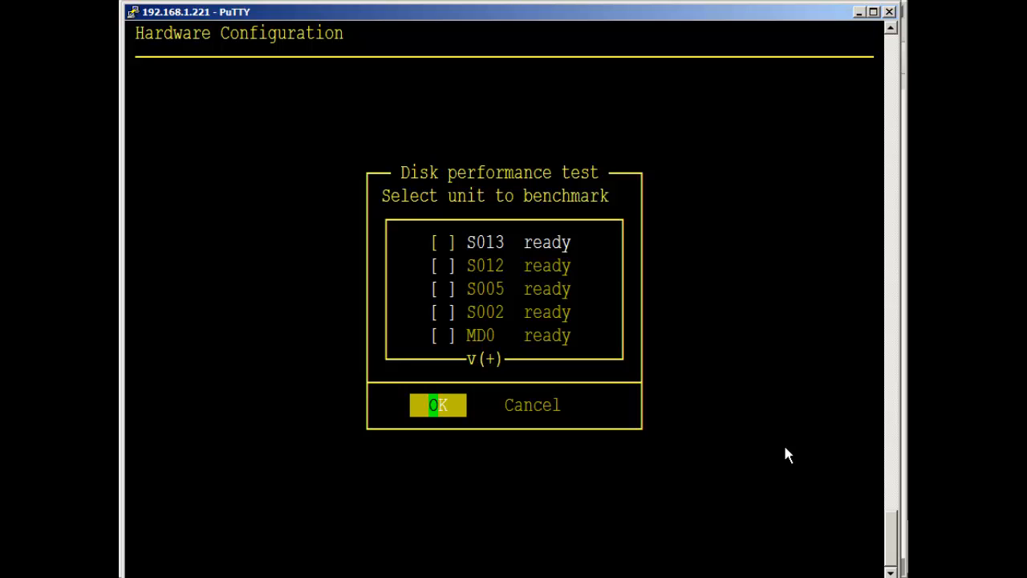
# Run the write benchmark on unit MD0, accepting the loss of all its data, and close the test result
pyautogui.press('Down')
pyautogui.press('Down')
pyautogui.press('Down')
pyautogui.press('Down')
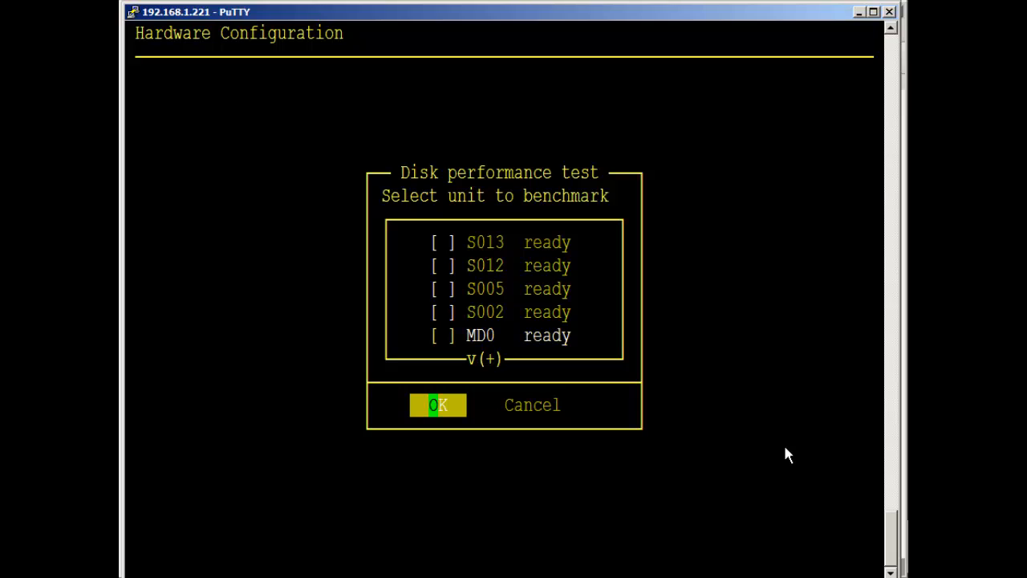
pyautogui.press('space')
pyautogui.press('Return')
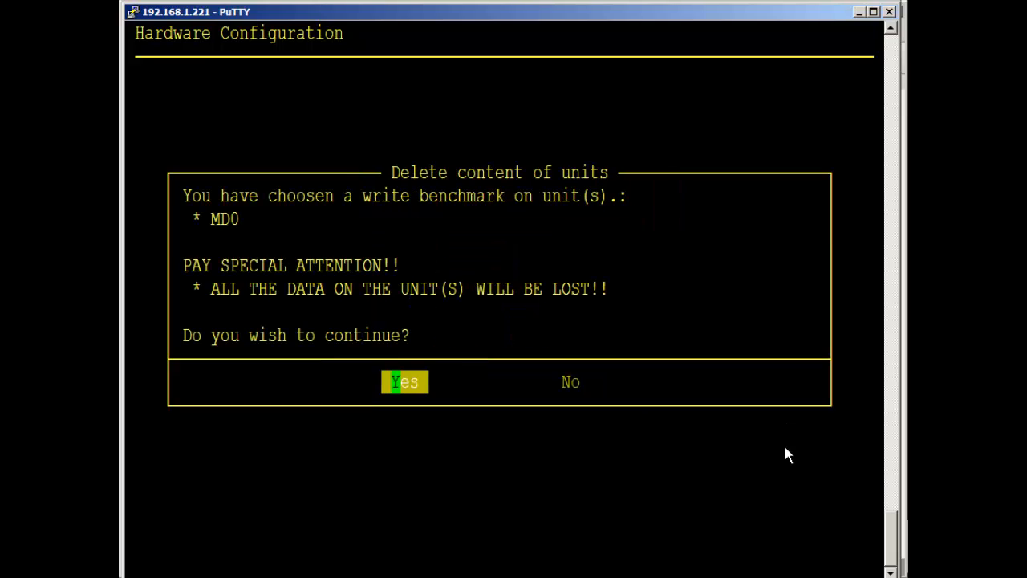
pyautogui.press('Return')
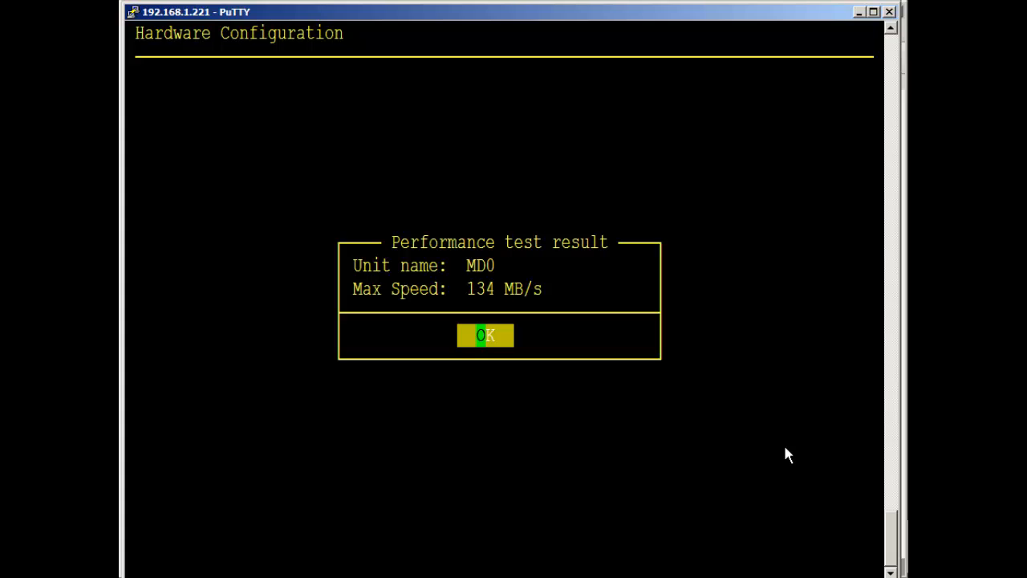
pyautogui.press('Return')
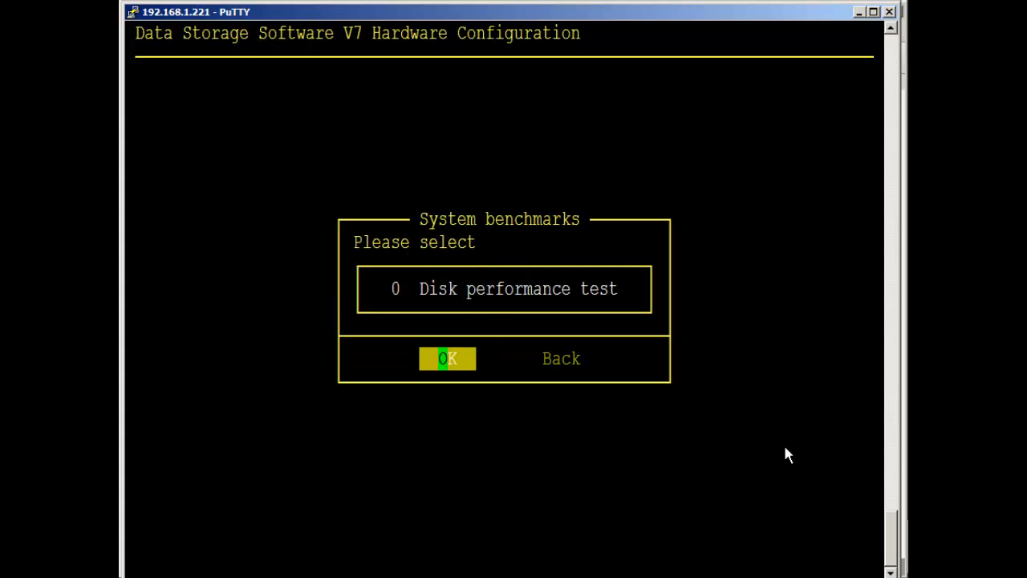
# Reopen the Disk performance test from the System benchmarks and choose Read Test as the benchmark mode
pyautogui.press('Tab')
pyautogui.press('Return')
pyautogui.press('Return')
pyautogui.press('Return')
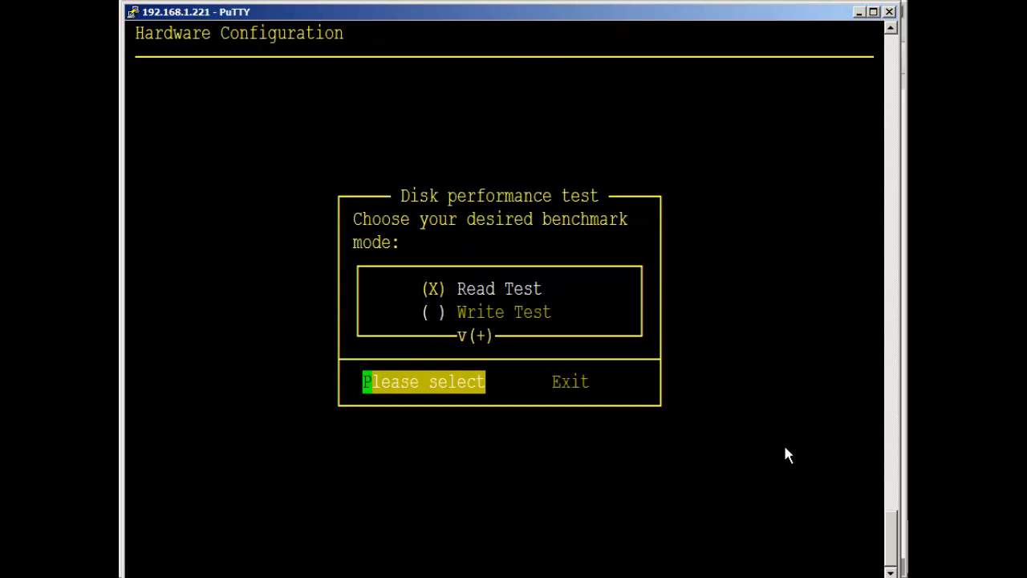
pyautogui.press('Return')
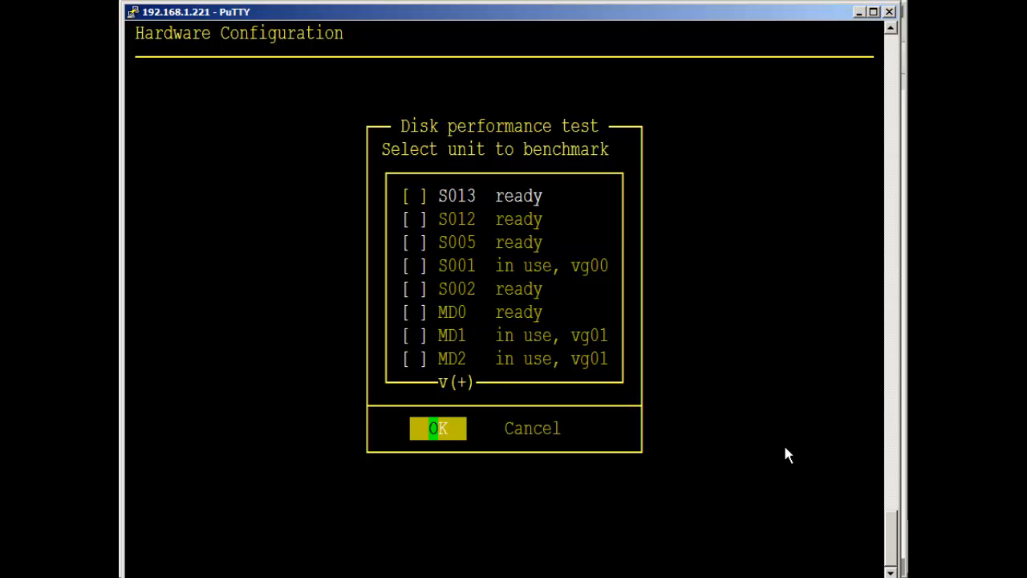
# Run the read benchmark on unit MD1, which belongs to vg01, and close the test result
pyautogui.press('Down')
pyautogui.press('Down')
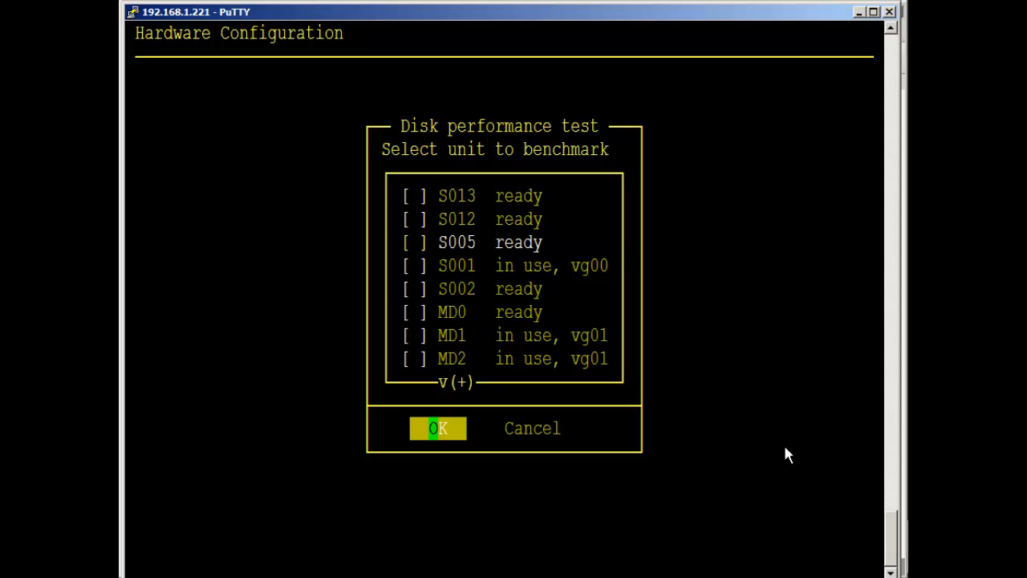
pyautogui.press('Down')
pyautogui.press('Down')
pyautogui.press('Down')
pyautogui.press('Down')
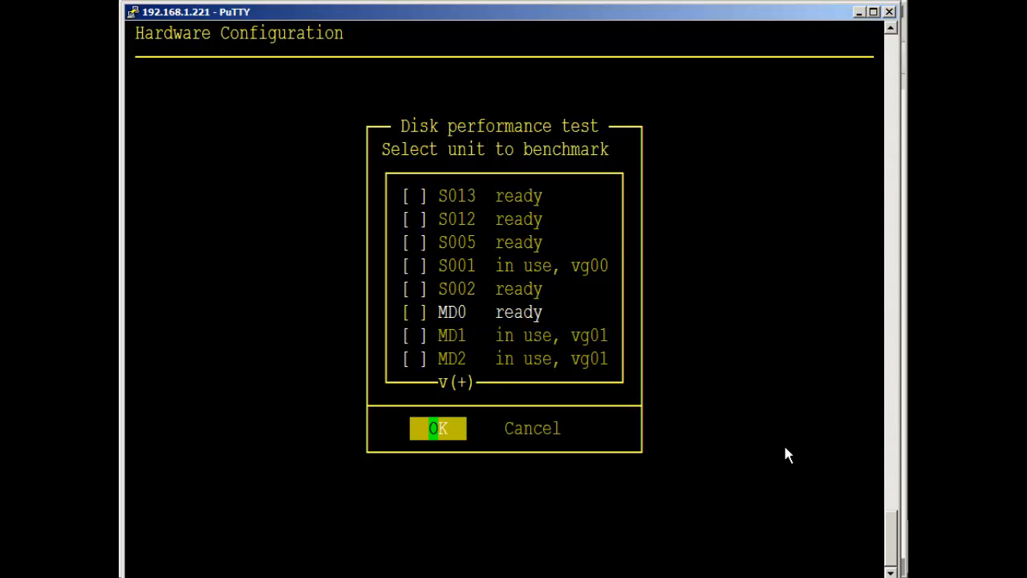
pyautogui.press('space')
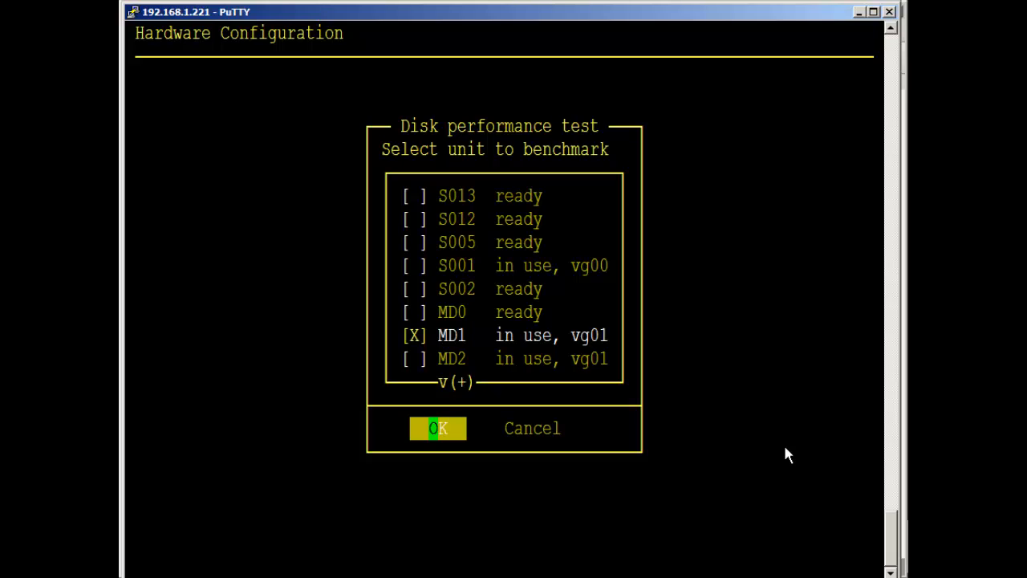
pyautogui.press('Return')
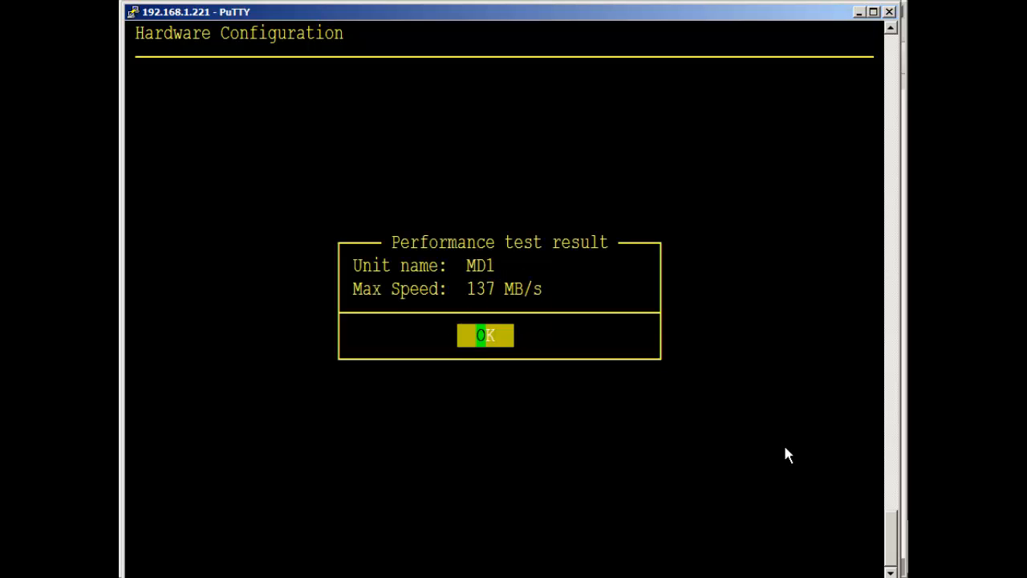
pyautogui.press('Return')
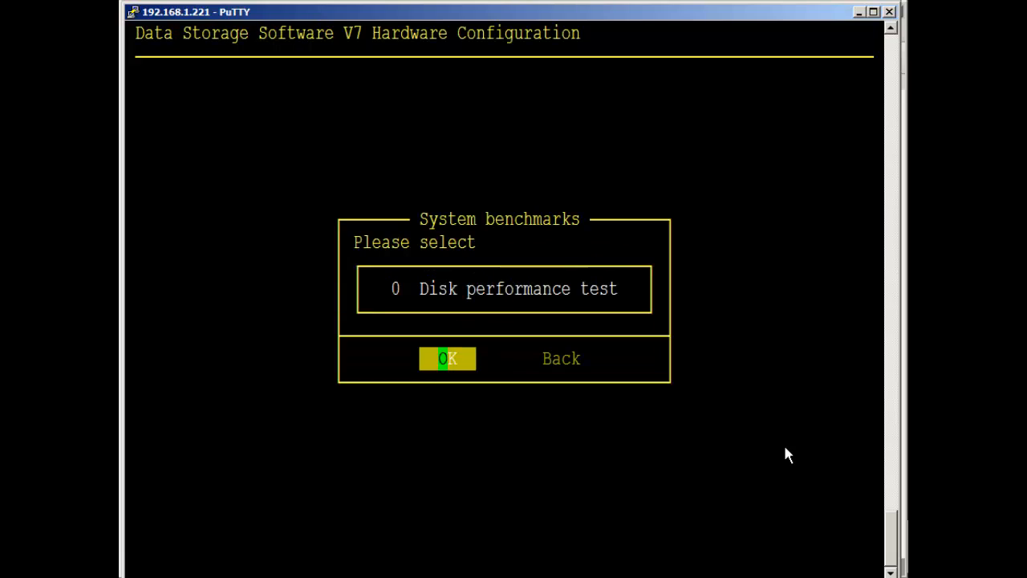
# Start another Disk performance test in Read Test mode on unit S001 in vg00 and close its result
pyautogui.press('Return')
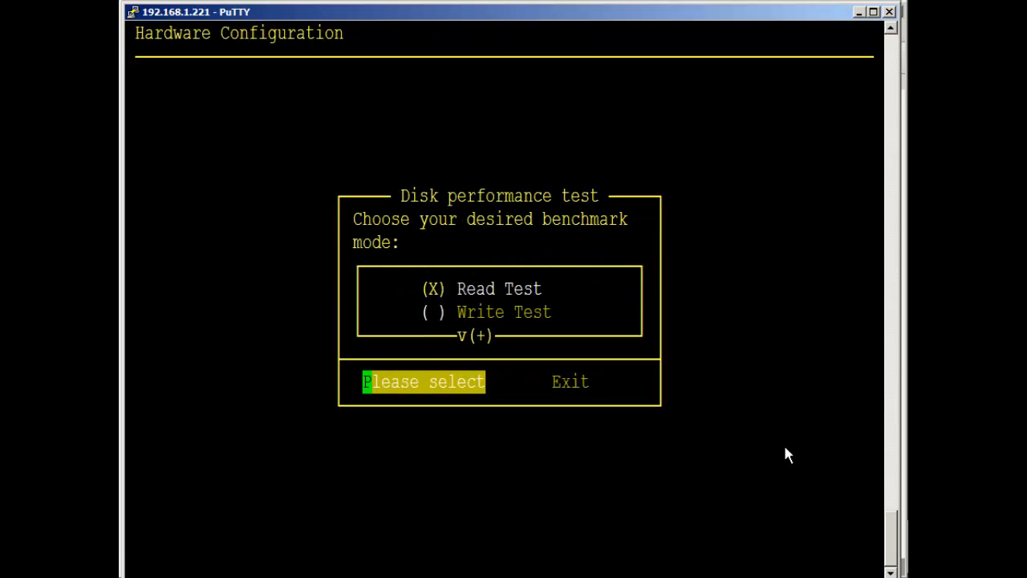
pyautogui.press('Return')
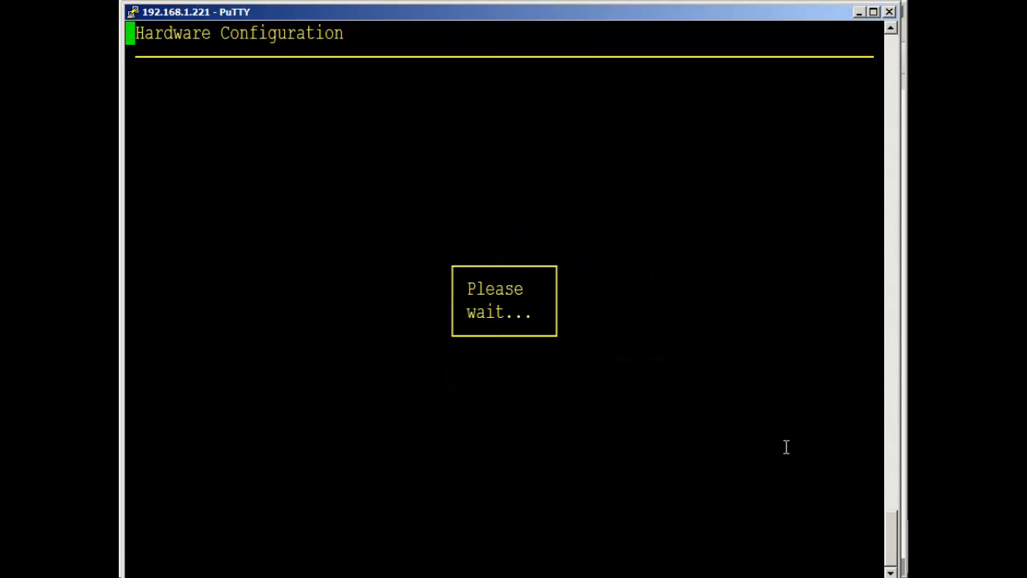
pyautogui.press('Down')
pyautogui.press('Down')
pyautogui.press('Down')
pyautogui.press('Down')
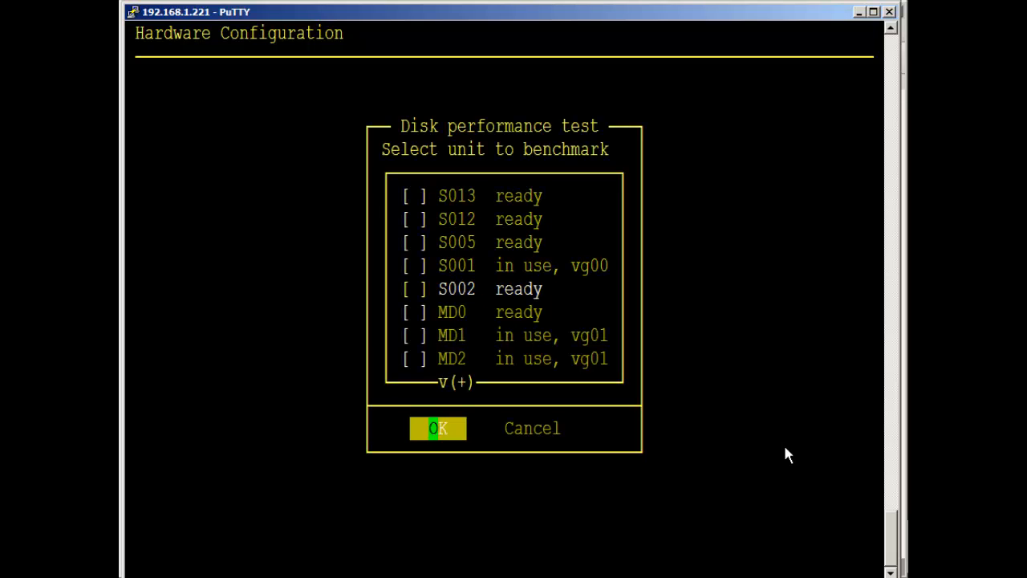
pyautogui.press('Up')
pyautogui.press('space')
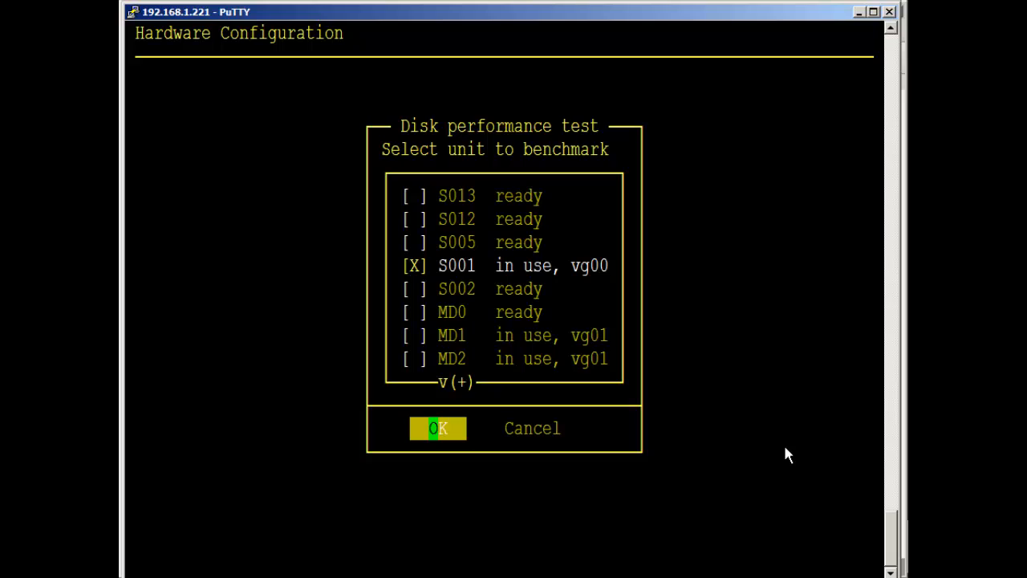
pyautogui.press('Return')
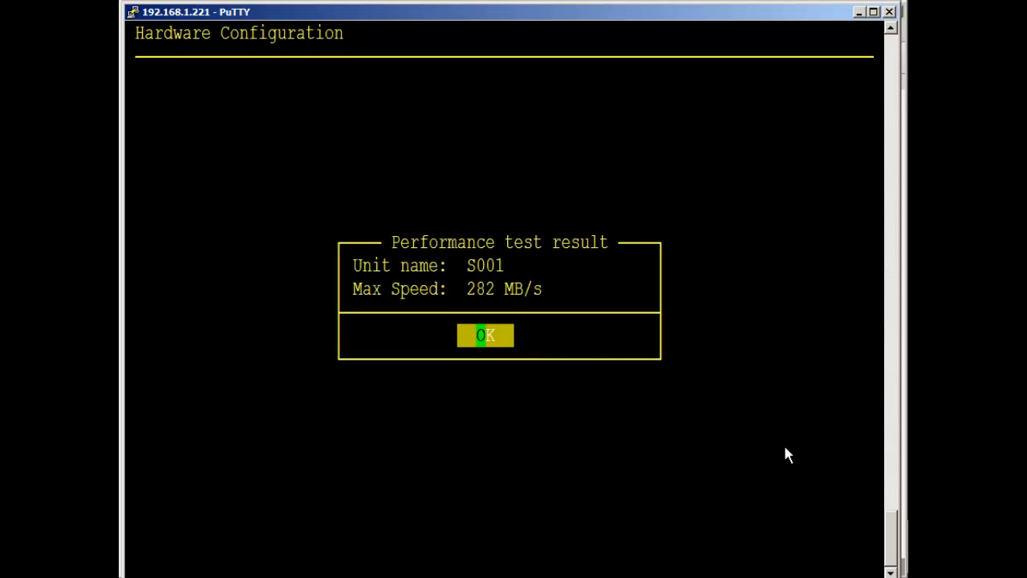
pyautogui.press('Return')
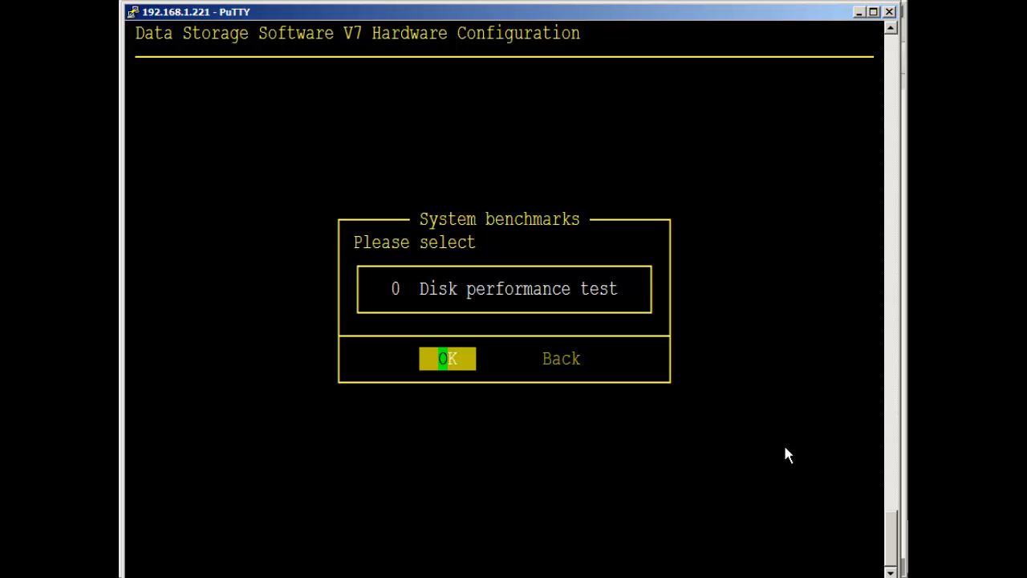
# Leave the System benchmarks and exit the Hardware Configuration tools to the console welcome screen
pyautogui.press('Tab')
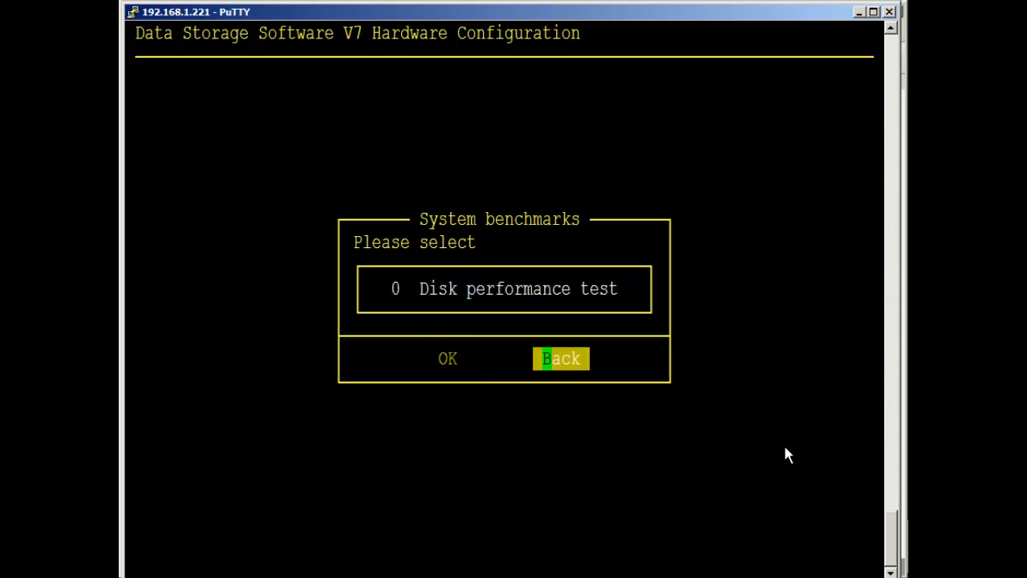
pyautogui.press('Return')
pyautogui.press('Tab')
pyautogui.press('Return')
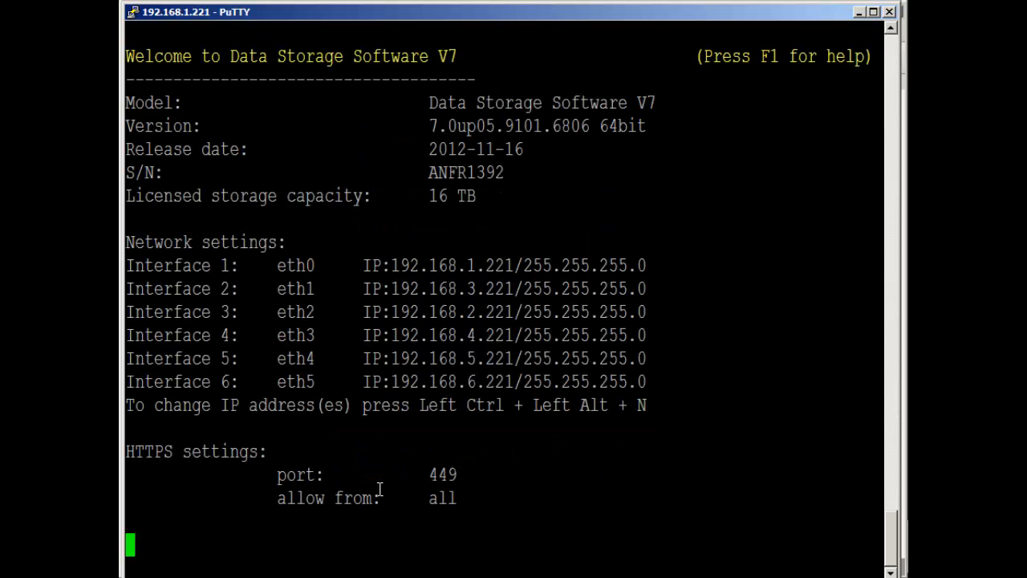
# Switch to Firefox and open the Webcasts & Videos library from the Support resources on the open-e.com site
pyautogui.click(260, 576)
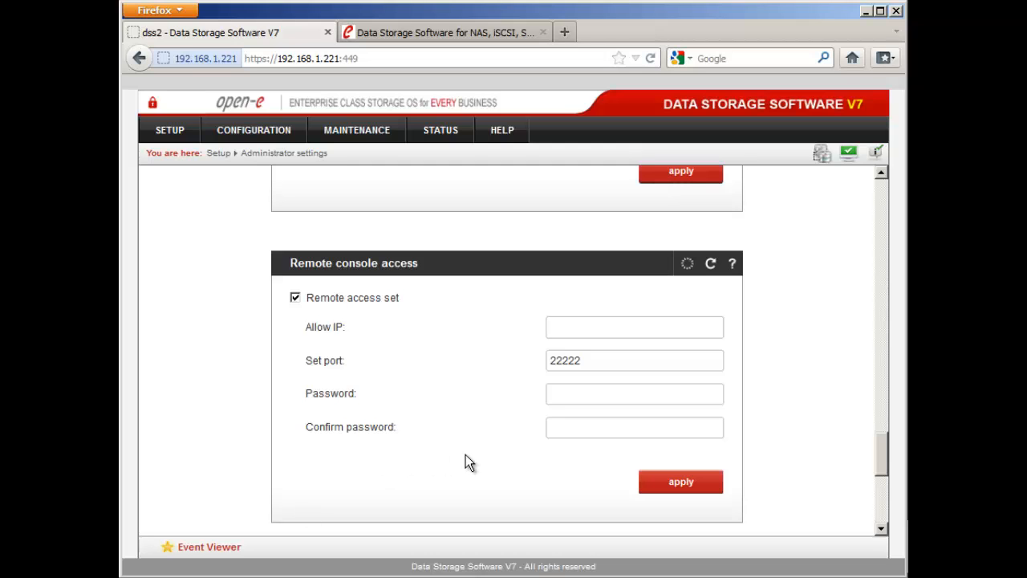
pyautogui.scroll(5, 466, 454)
pyautogui.scroll(3, 466, 452)
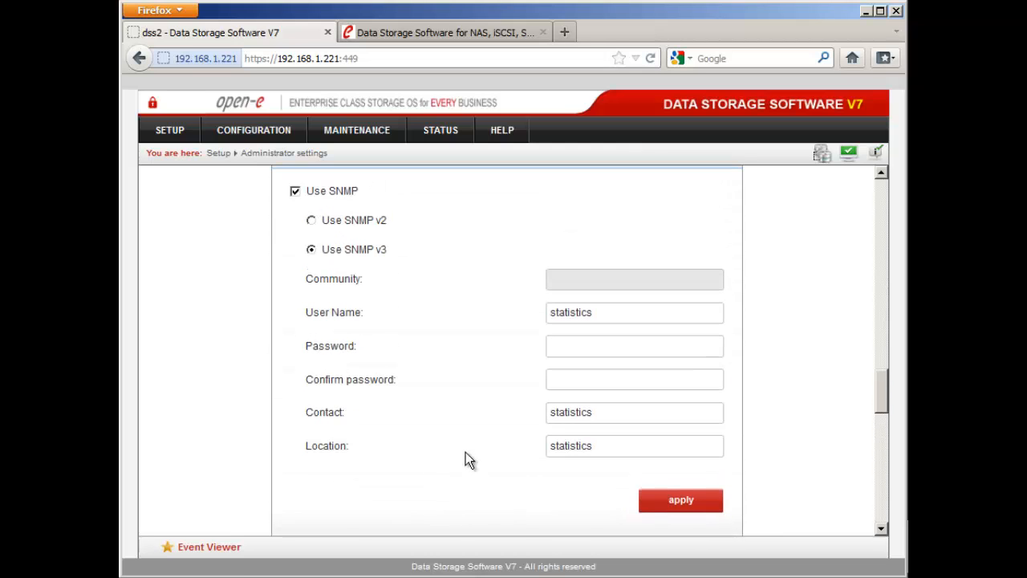
pyautogui.click(472, 35)
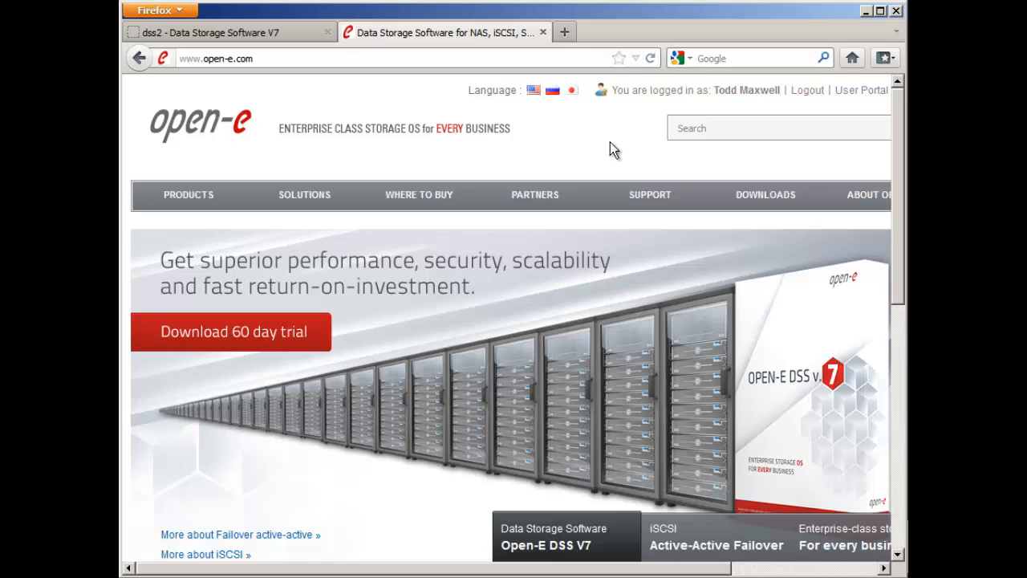
pyautogui.moveTo(678, 193)
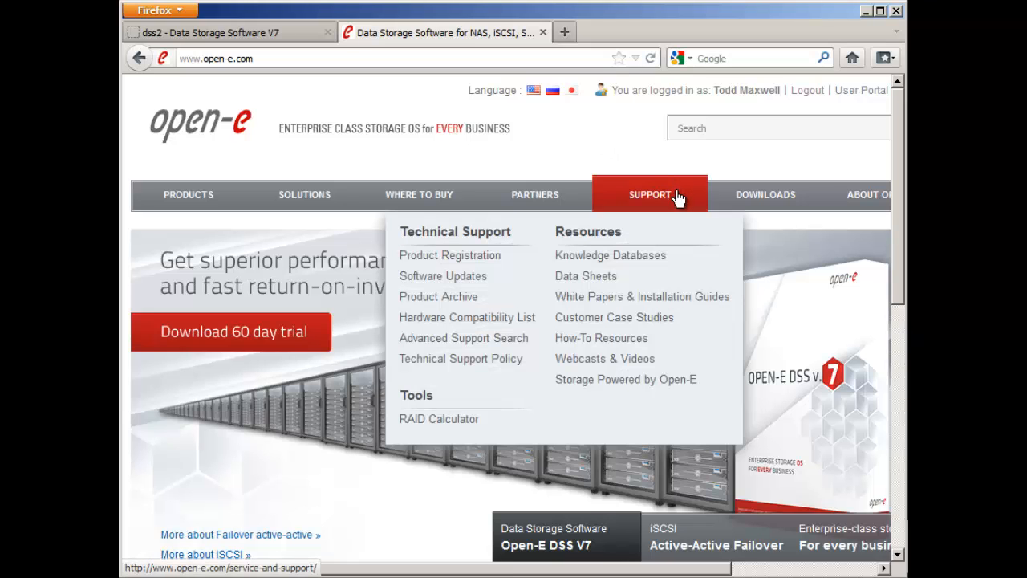
pyautogui.click(654, 363)
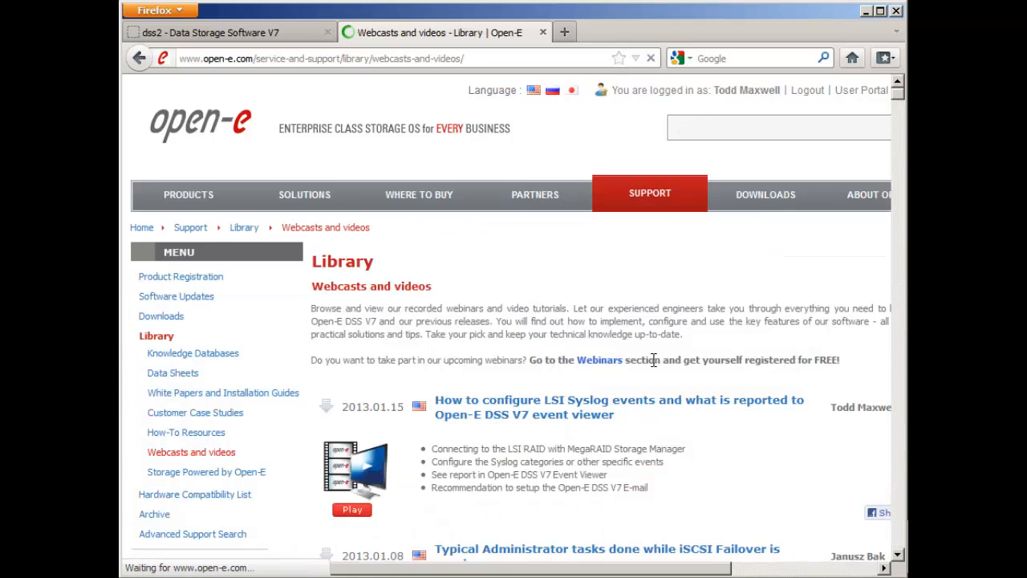
# Look through the listed webcasts and video tutorials, including their dates, titles and presenters
pyautogui.scroll(-2, 666, 365)
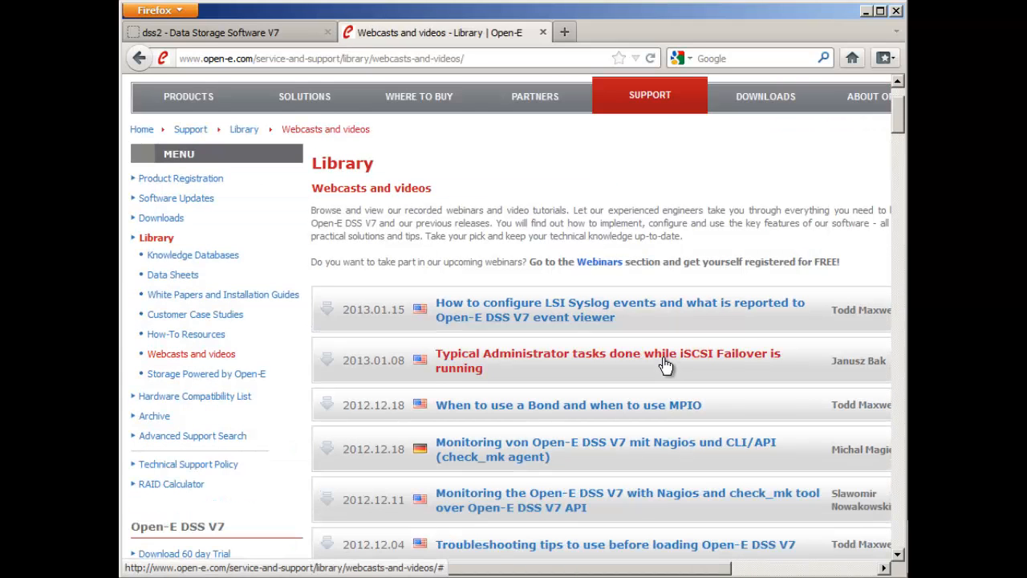
pyautogui.scroll(-4, 665, 365)
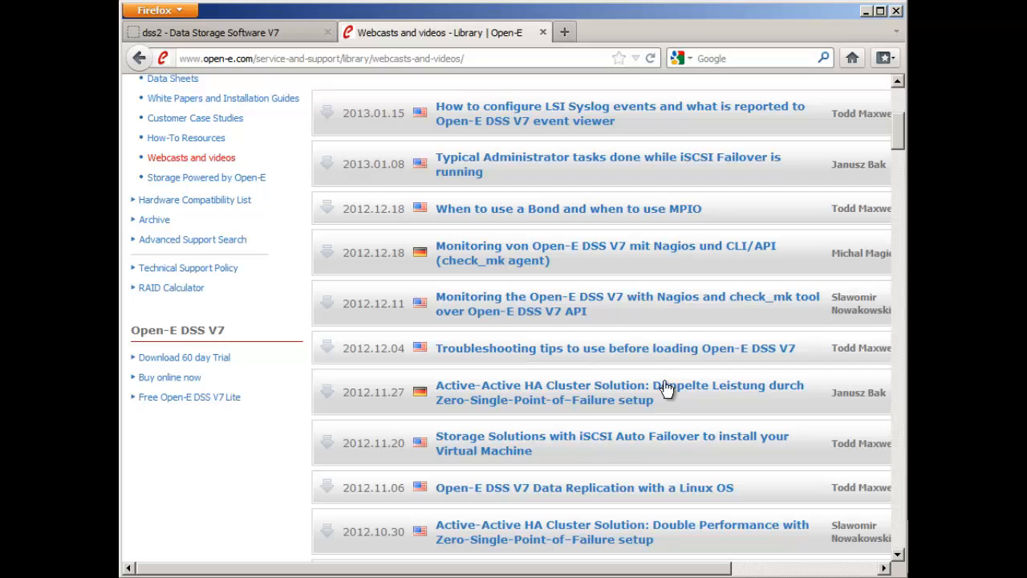
pyautogui.moveTo(663, 570); pyautogui.dragTo(732, 562)
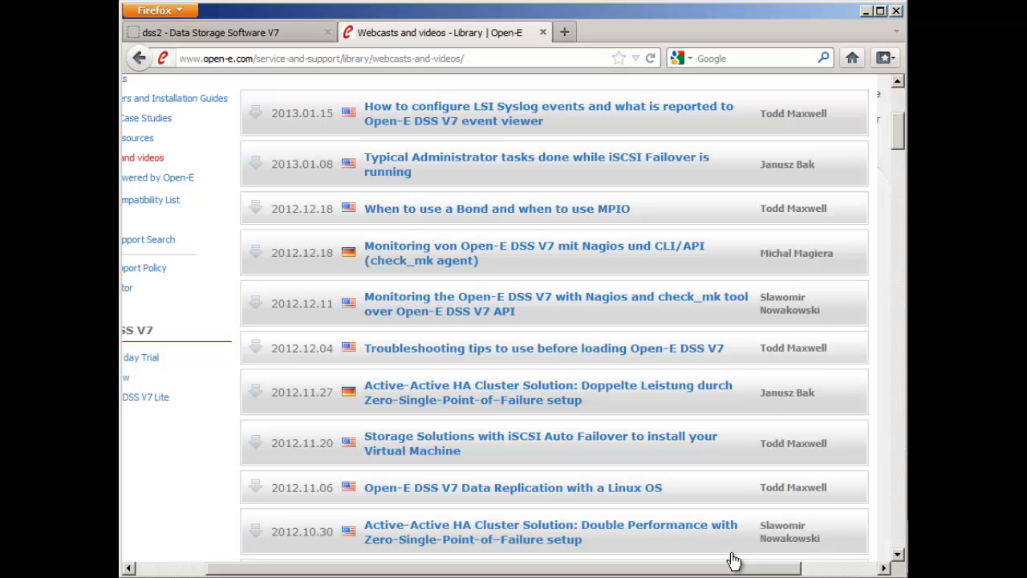
# Return to the Open-E home page and view its technology partners and business solutions sections
pyautogui.scroll(6, 626, 513)
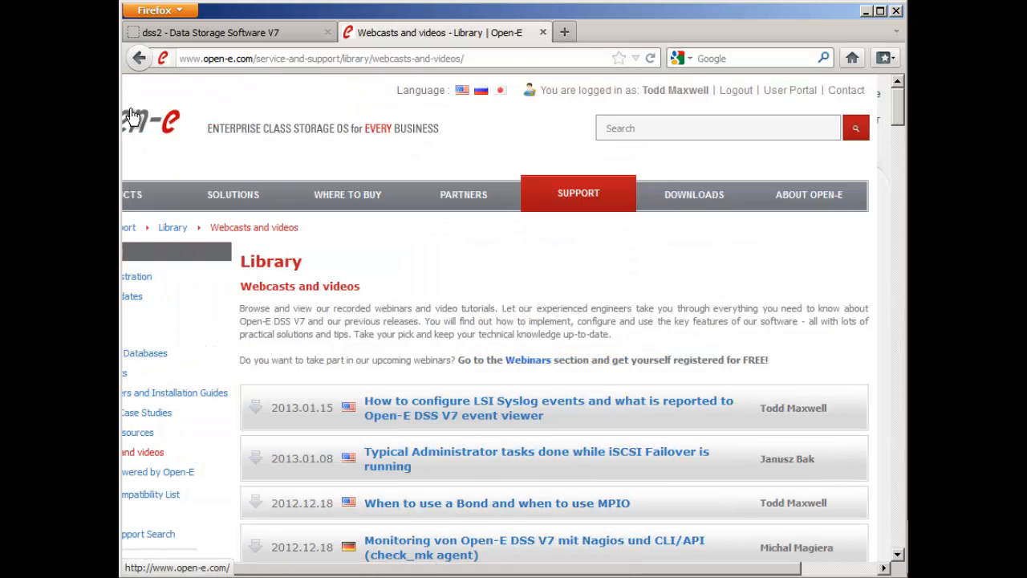
pyautogui.click(146, 137)
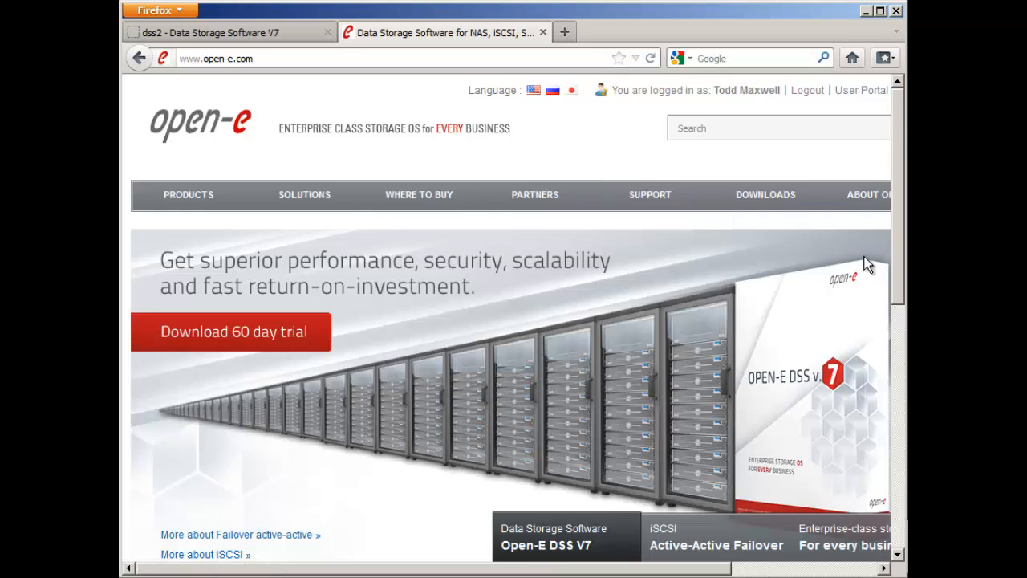
pyautogui.moveTo(893, 260); pyautogui.dragTo(896, 385)
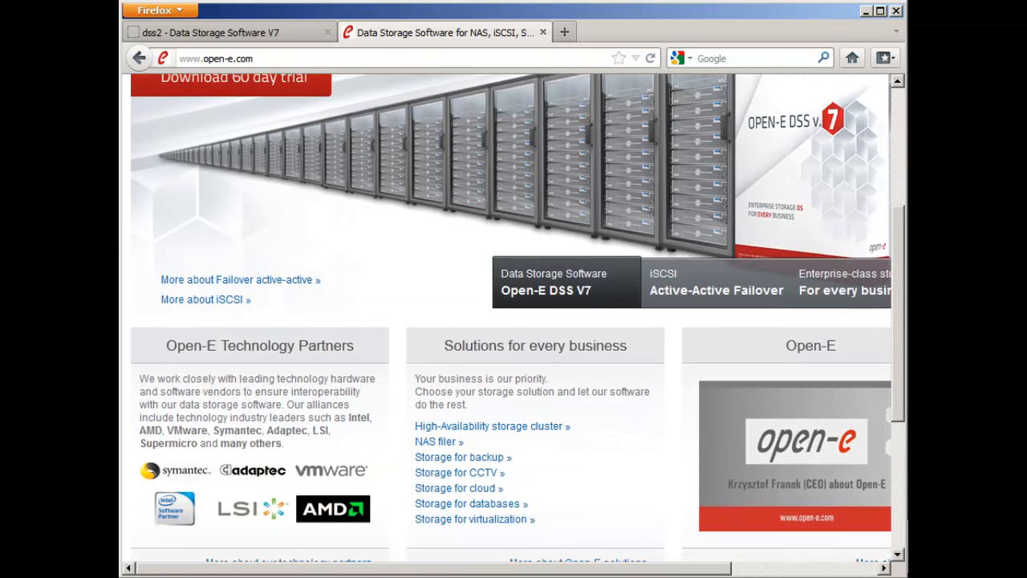